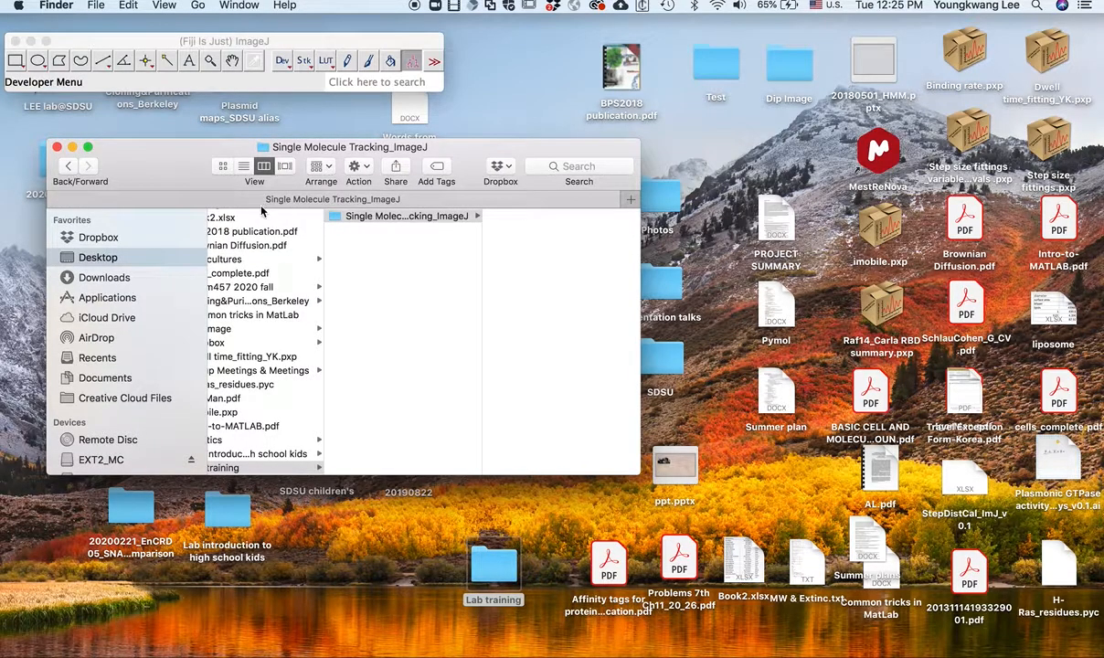
Bring the 02_640TF_15mW_em300_g3_19ms_str_1p5x_512_Combined folder window from Desktop 2 onto the current desktop
key("ctrl+Up")
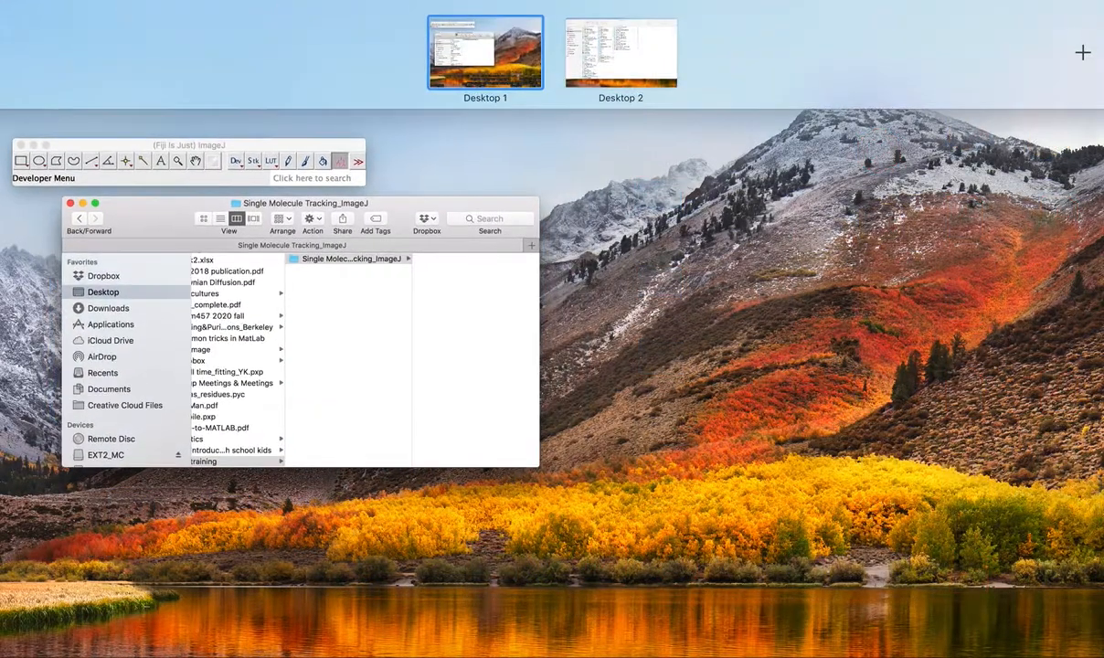
key("ctrl+Up")
left_click_drag(0, 155, 593, 170)
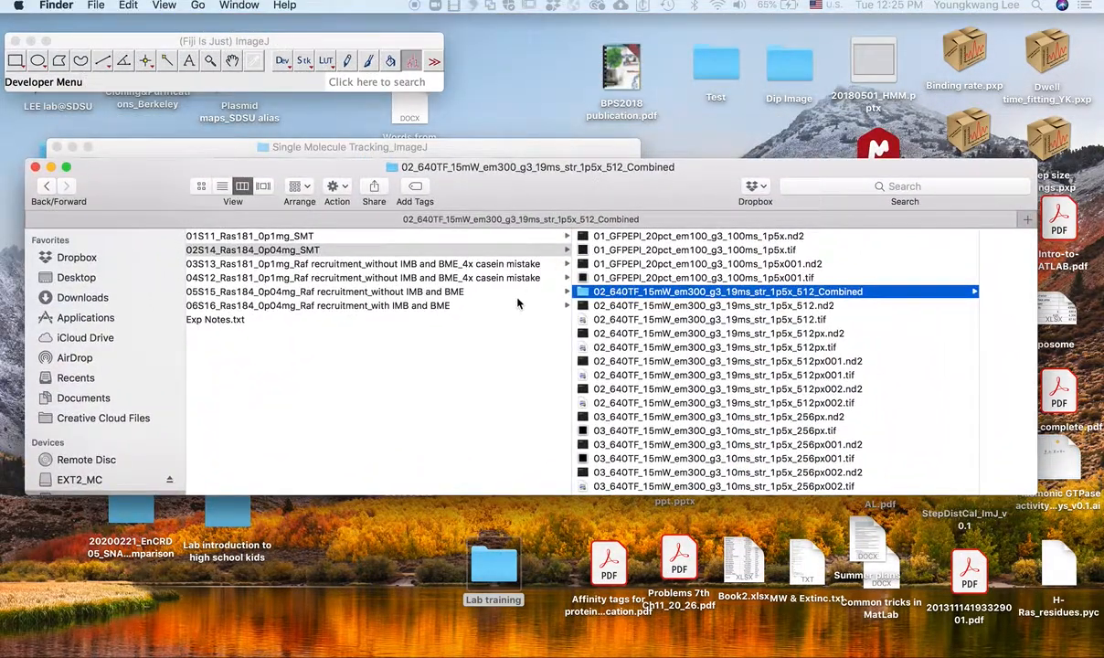
Enlarge the folder window vertically to show more of the files in 02S14_Ras184_0p04mg_SMT
scroll(518, 302, "left", 5)
scroll(518, 302, "right", 4)
scroll(518, 303, "right", 4)
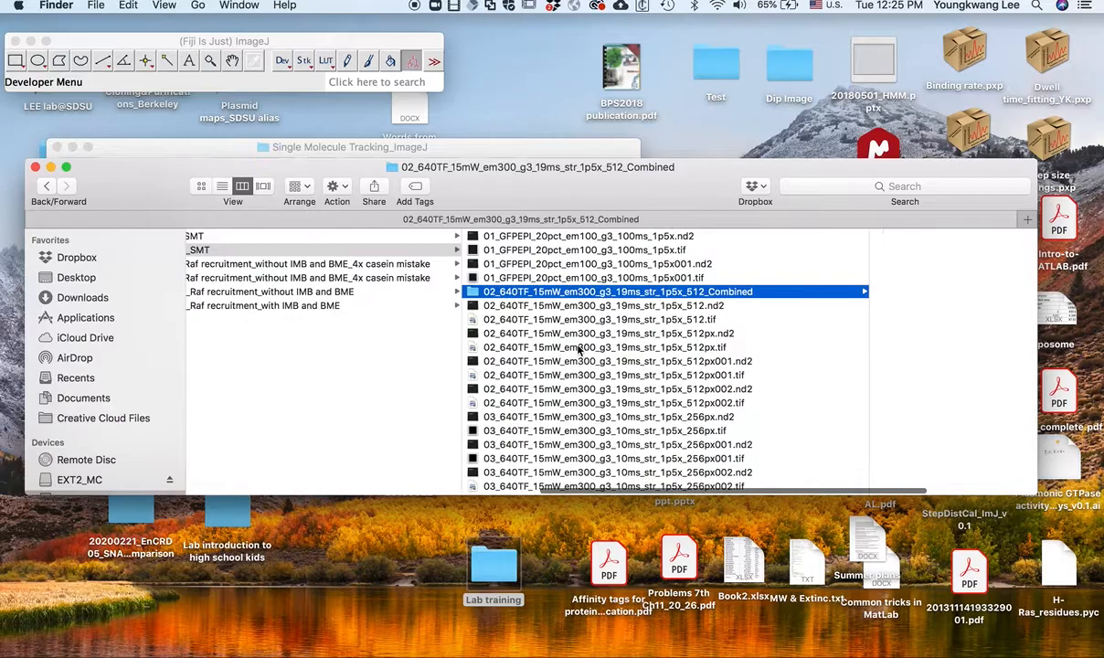
scroll(574, 352, "down", 3)
scroll(607, 421, "up", 3)
left_click_drag(751, 495, 751, 596)
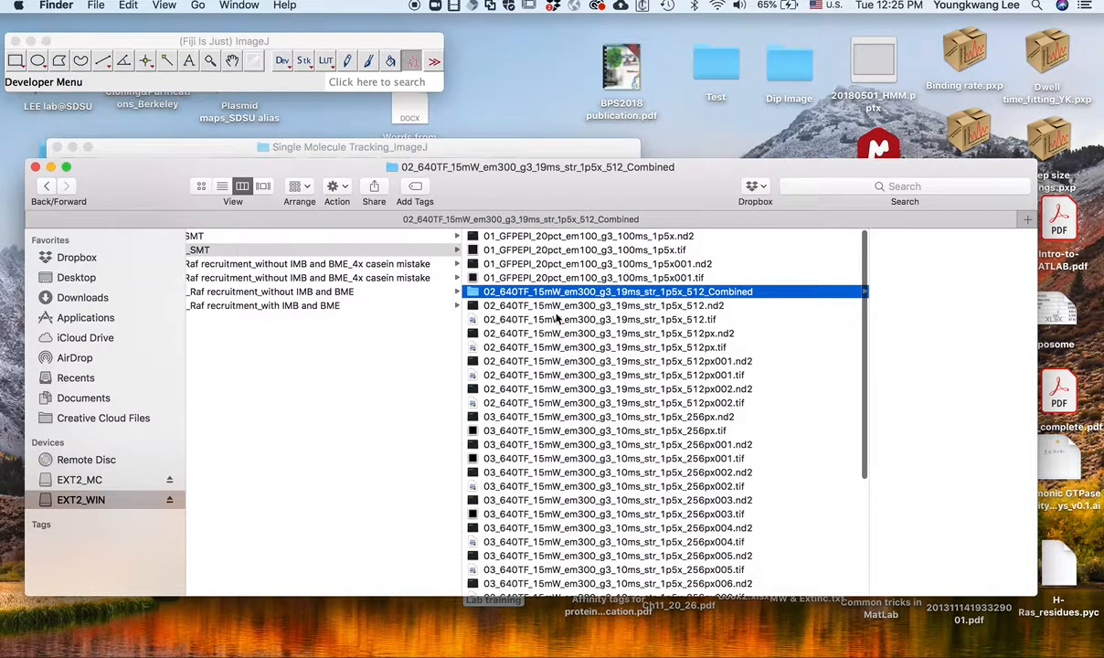
scroll(539, 315, "left", 5)
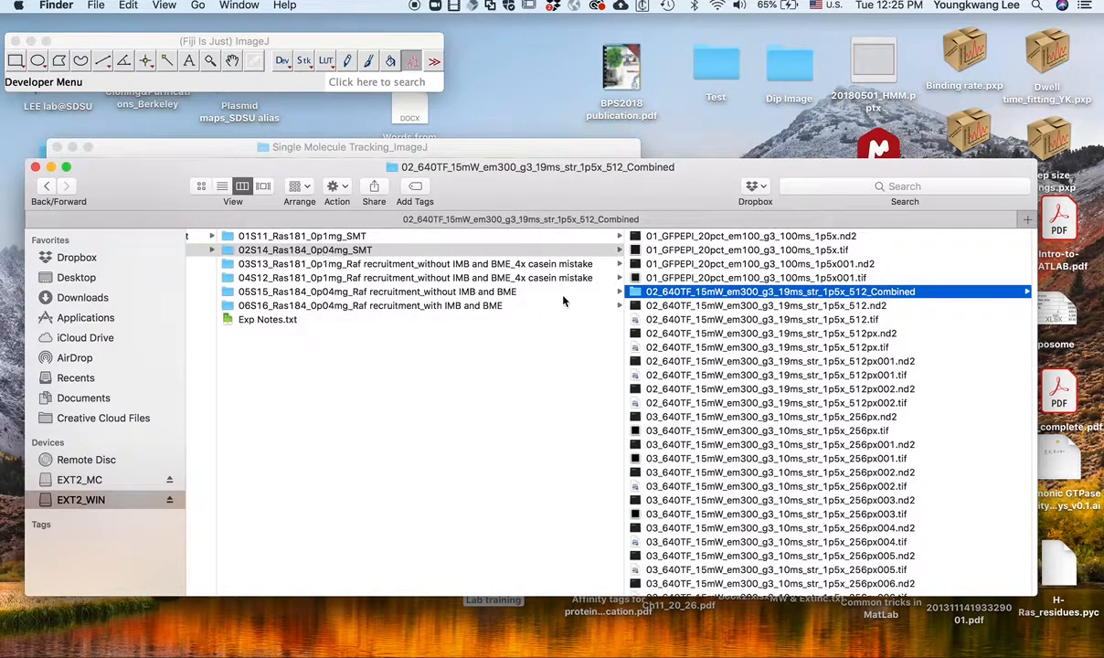
scroll(550, 285, "right", 4)
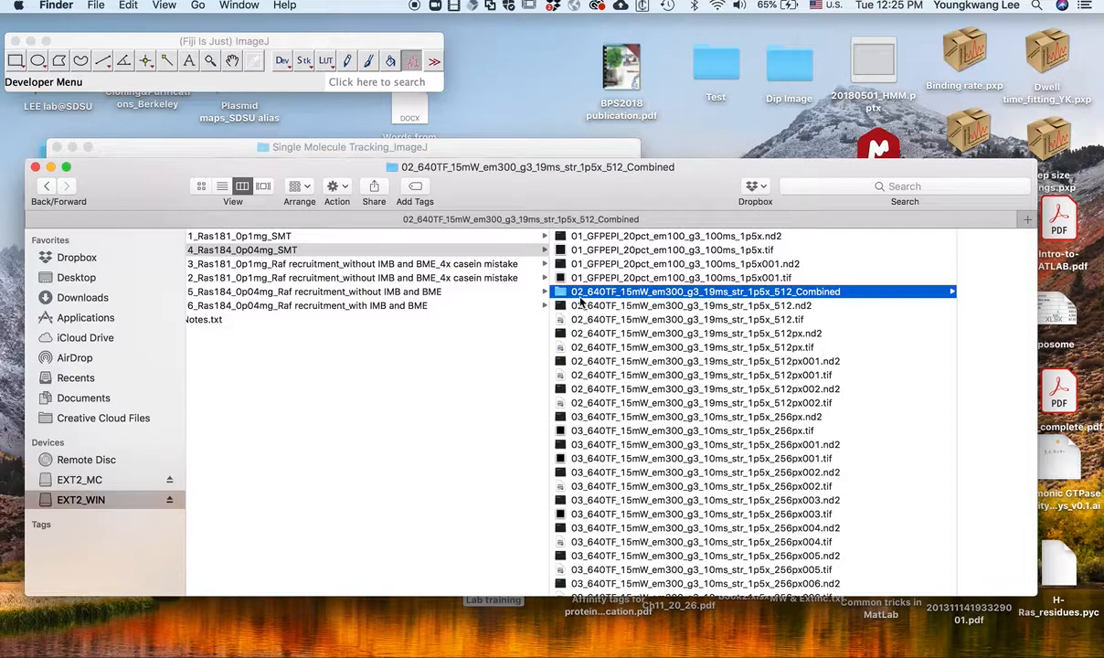
Open the four 02_640TF_15mW_em300_g3_19ms_str_1p5x TIFF stacks (512, 512px, 512px001 and 512px002) together in ImageJ
left_click(671, 319)
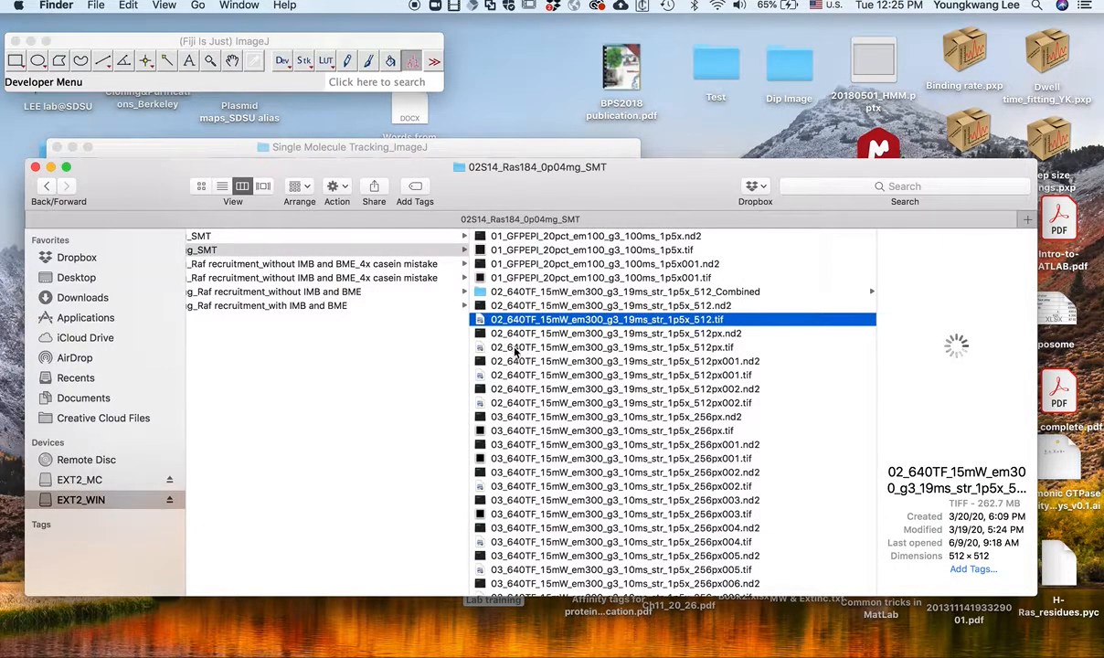
left_click(521, 347, "super")
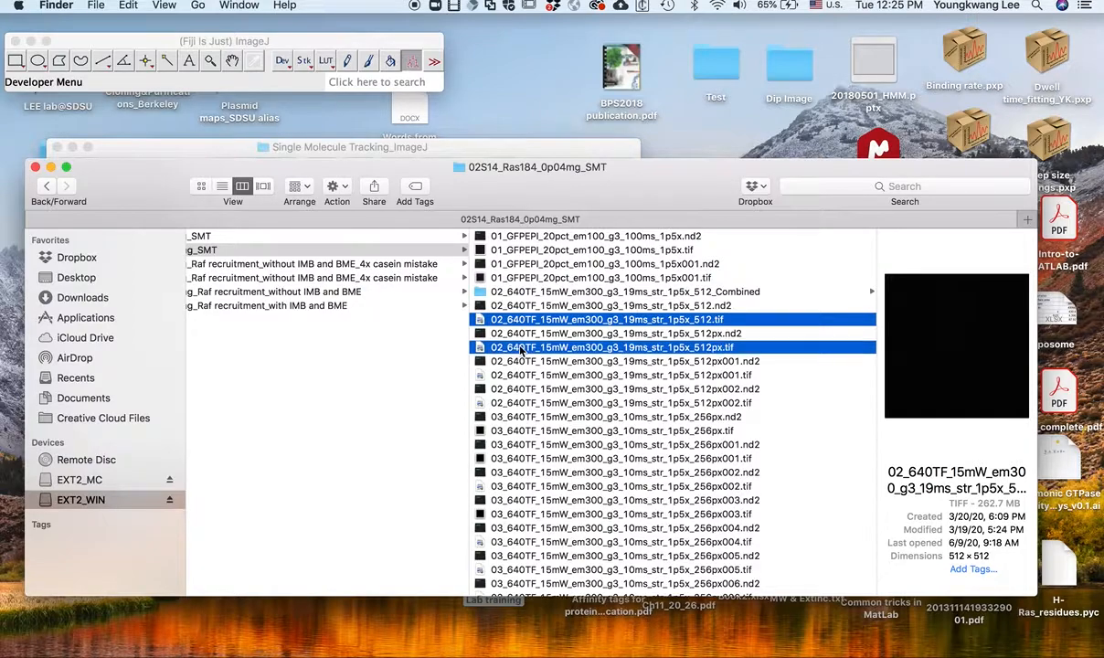
left_click(517, 377, "super")
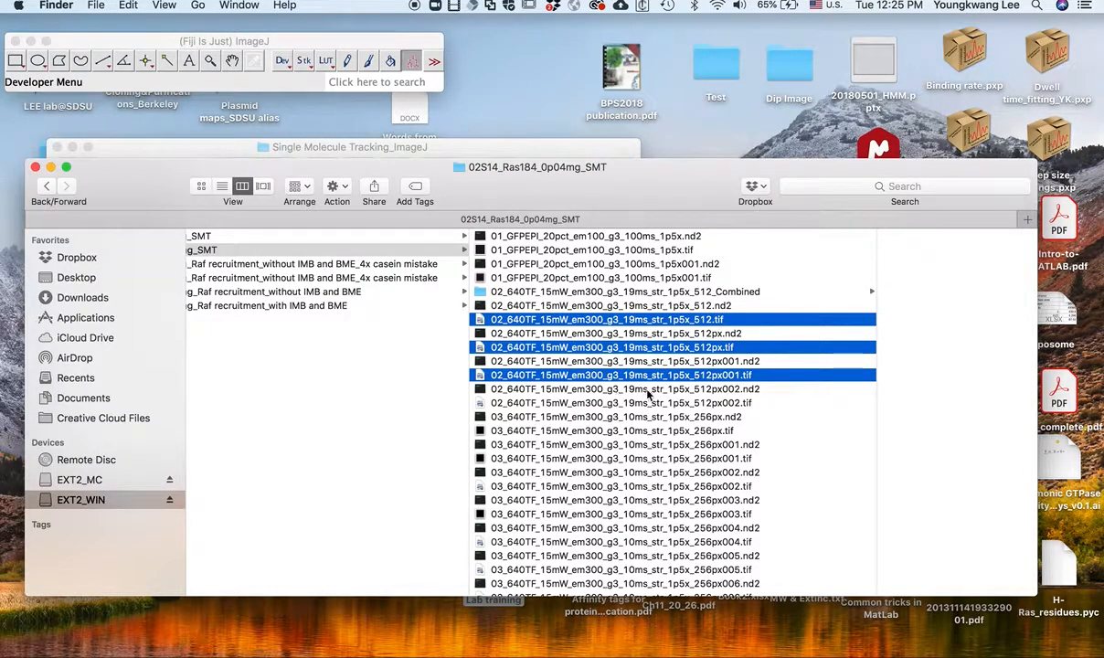
left_click(526, 403, "super")
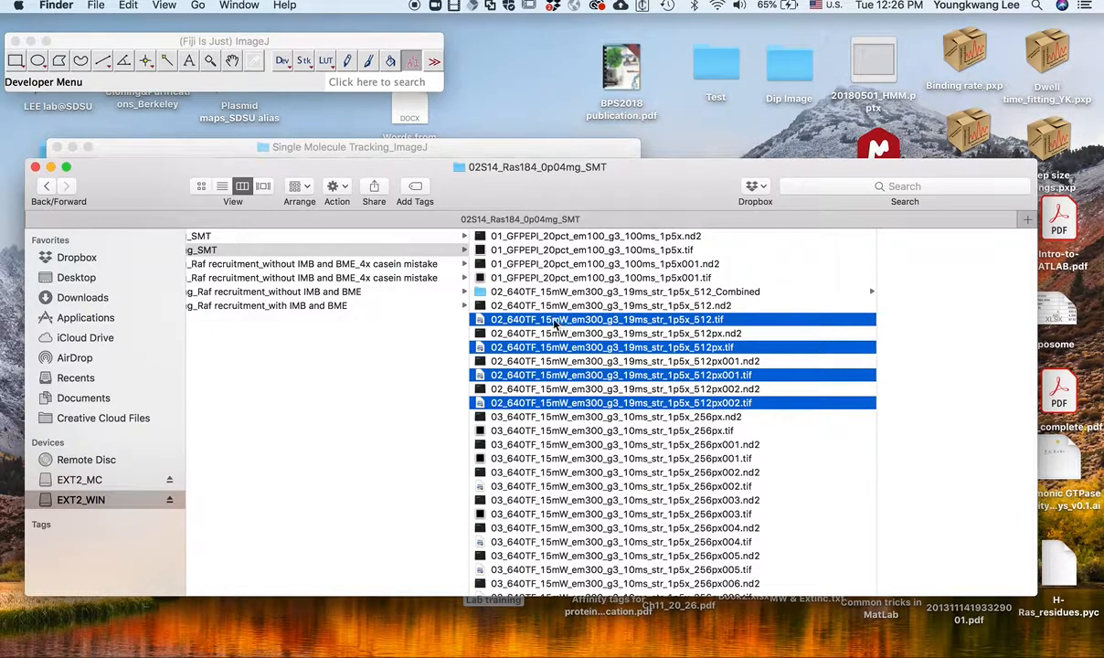
left_click_drag(553, 322, 312, 77)
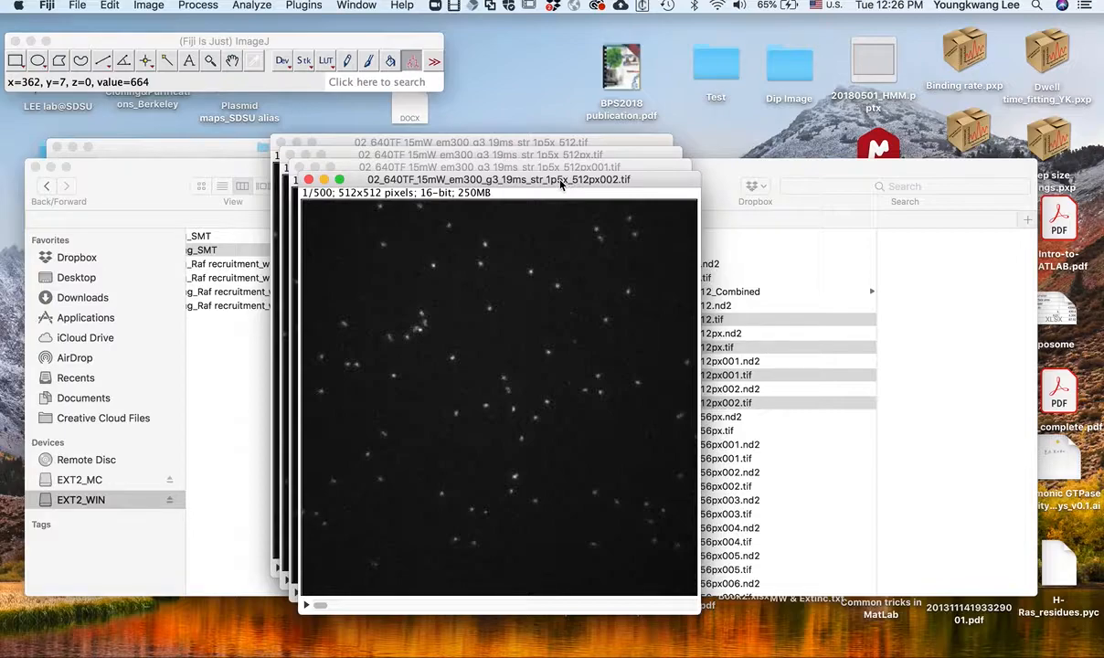
Concatenate the four open stacks in order into one 4D image and move its window away from the file list
left_click(403, 7)
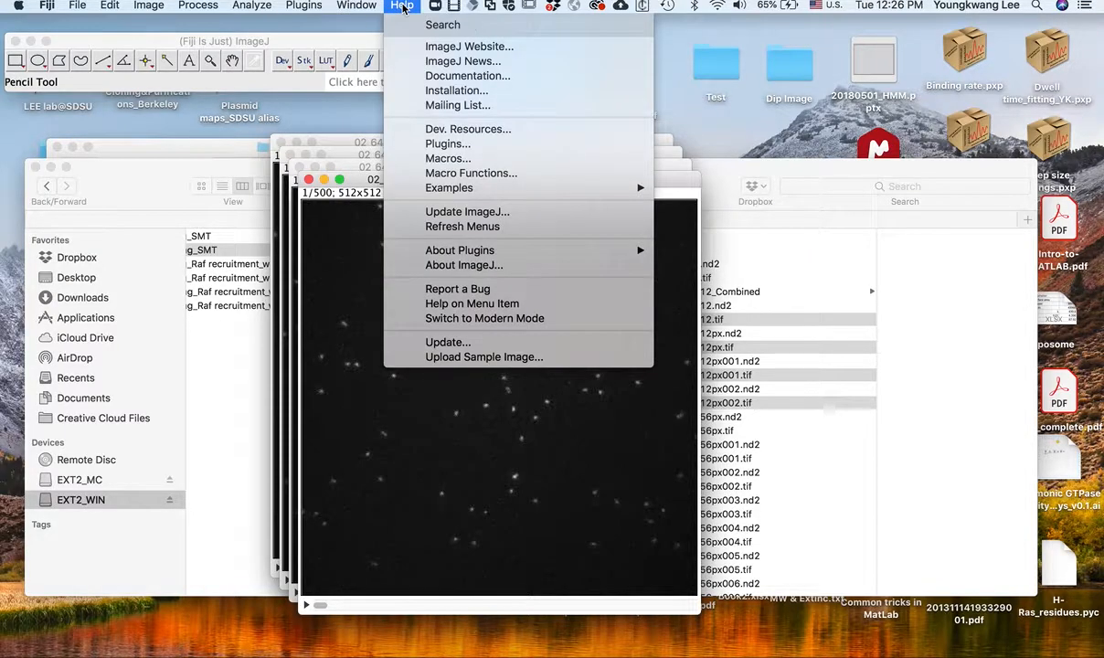
type("conc")
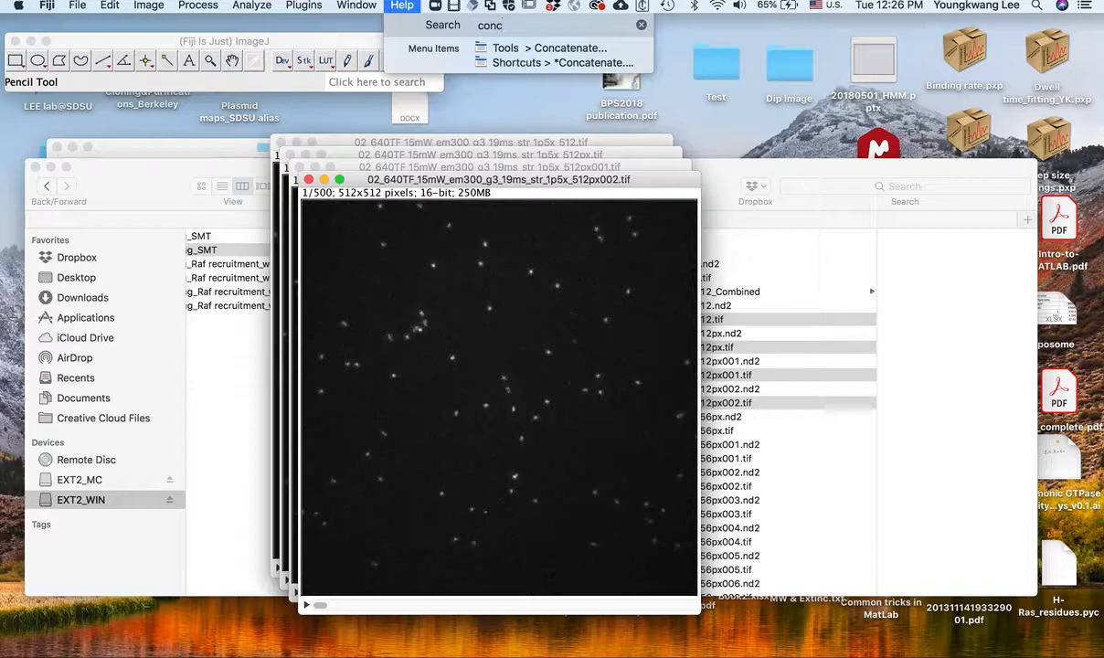
key("Down")
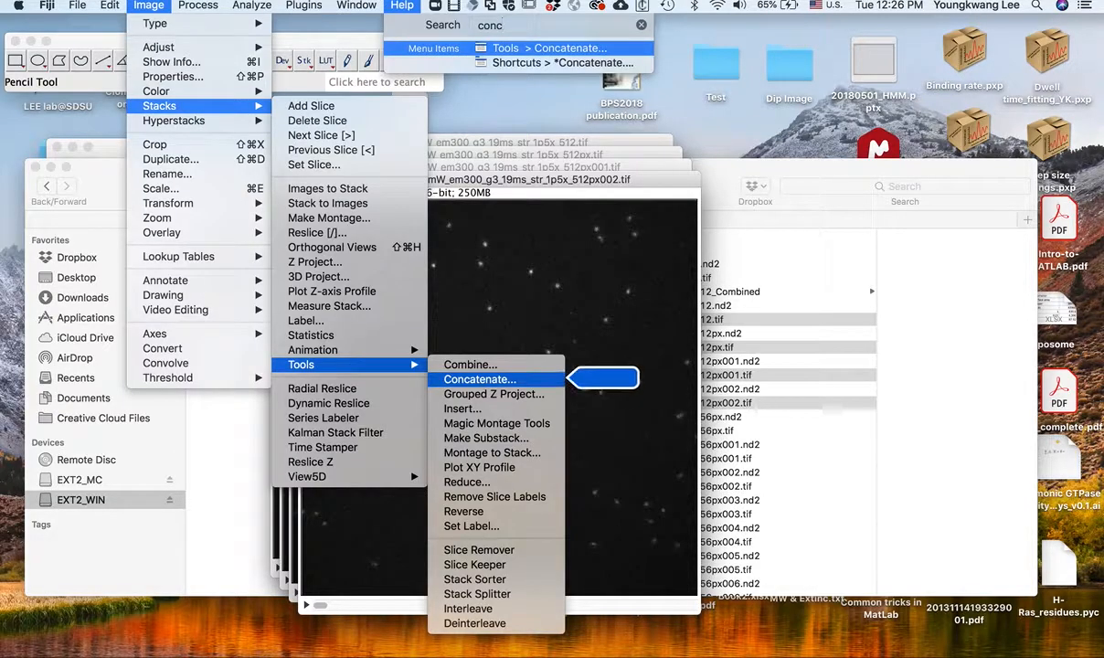
key("Return")
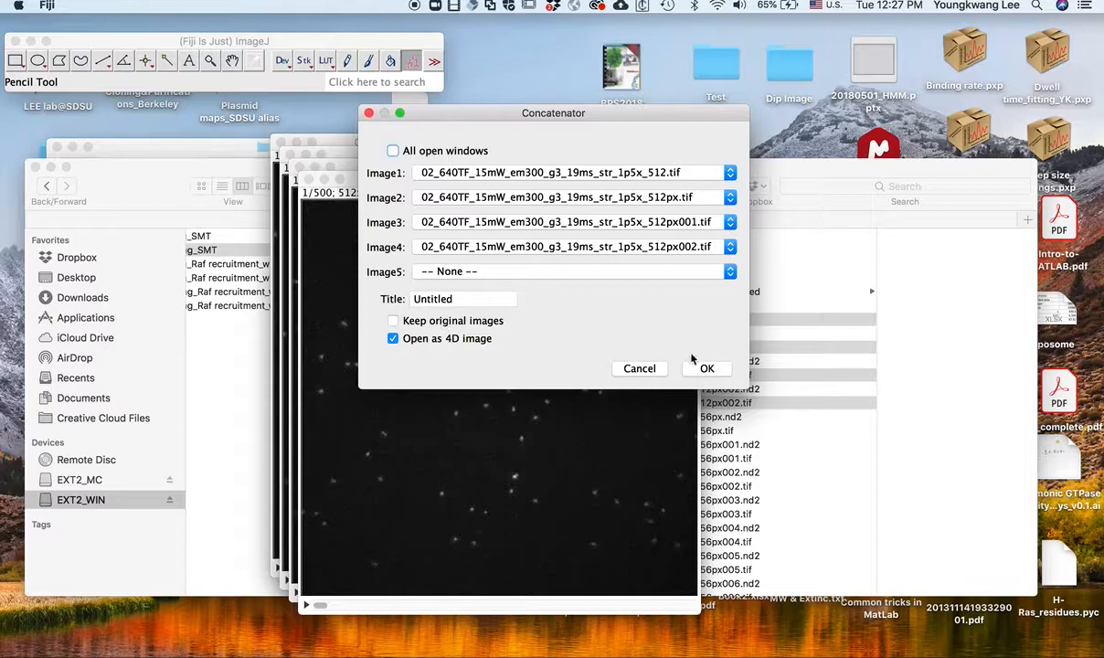
left_click(705, 369)
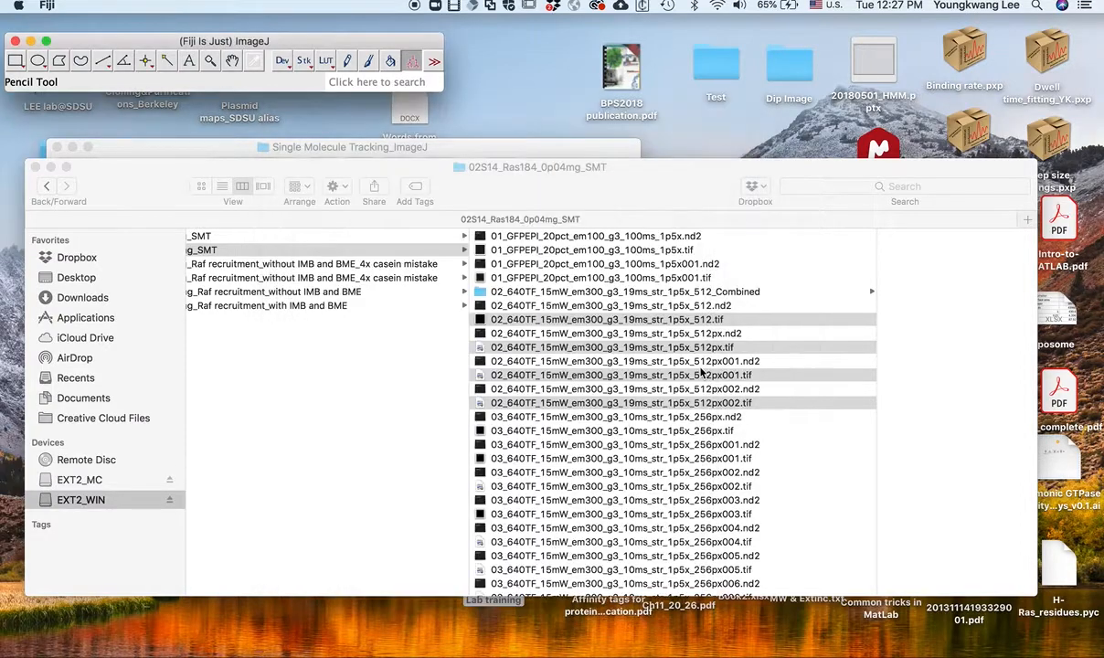
left_click_drag(429, 155, 272, 154)
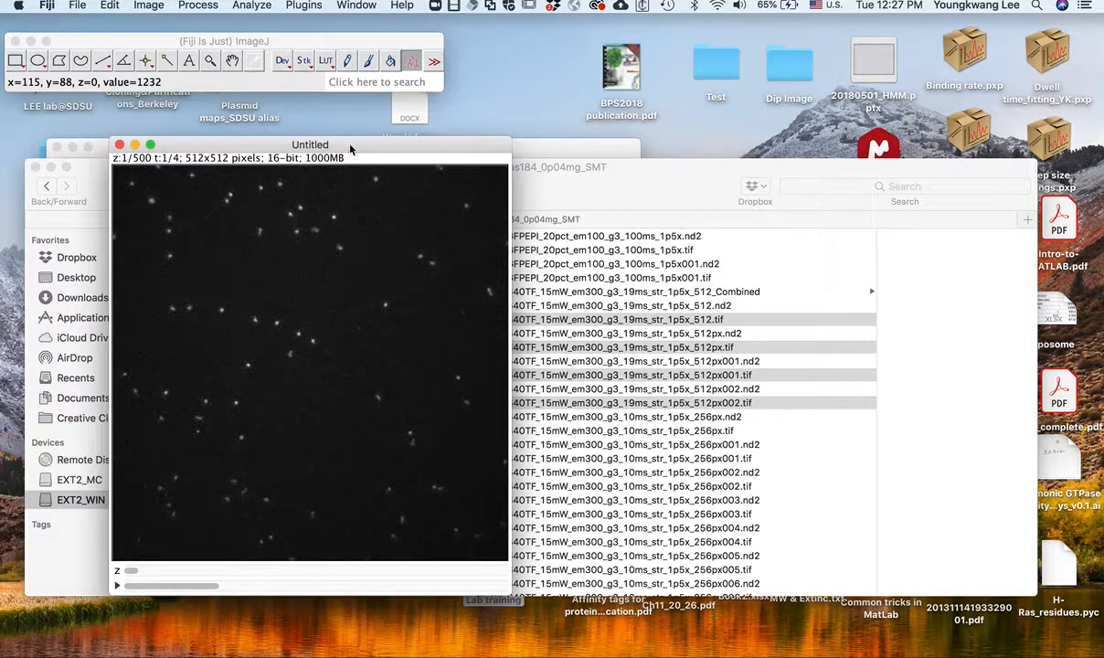
left_click_drag(350, 149, 339, 139)
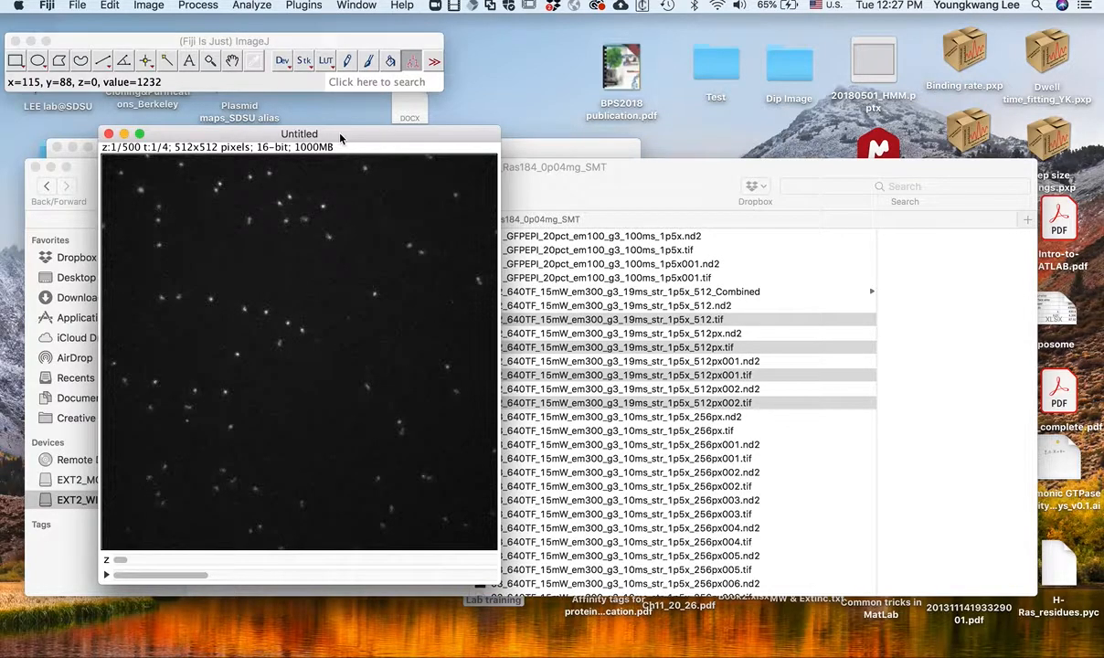
Locate the 02_640TF_15mW_em300_g3_19ms_str_1p5x_512_Combined folder inside 02S14_Ras184_0p04mg_SMT
left_click(545, 168)
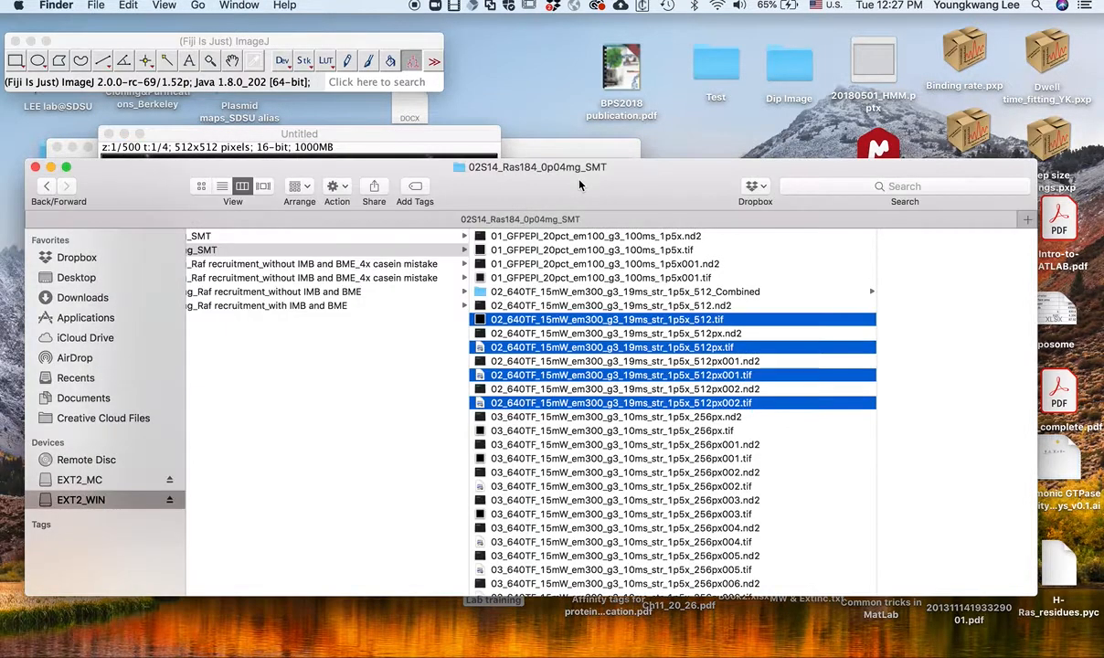
left_click(402, 147)
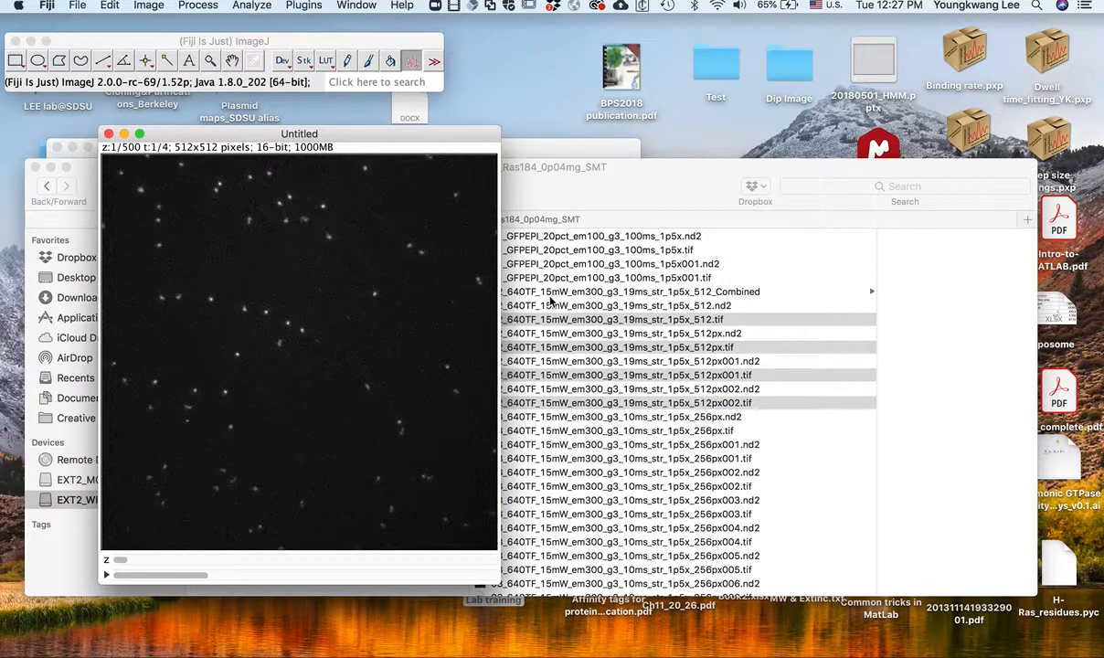
left_click(552, 299)
left_click(504, 291)
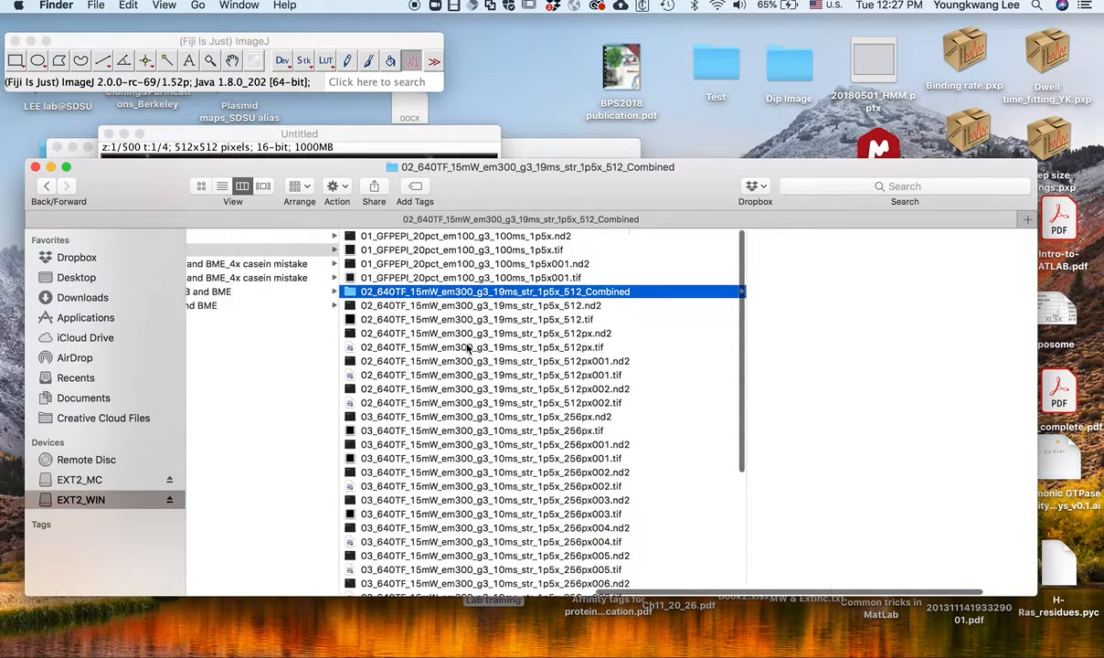
scroll(468, 348, "left", 5)
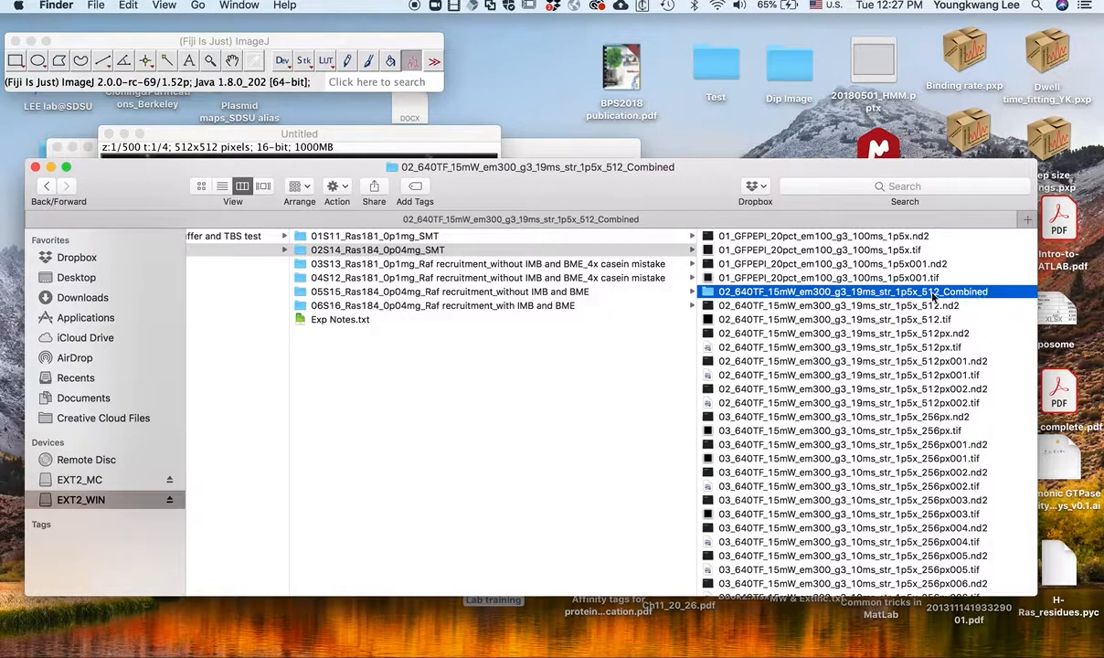
Start saving the concatenated image as a TIFF and browse the 02S14_Ras184_0p04mg_SMT folder for the destination
left_click(400, 133)
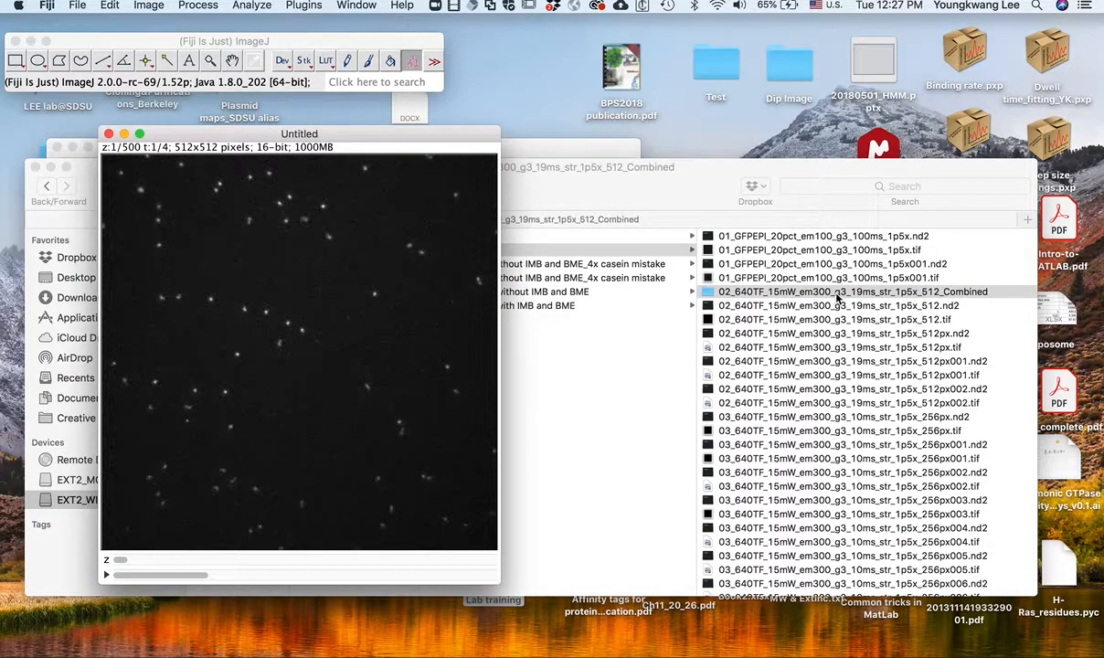
left_click_drag(384, 140, 383, 139)
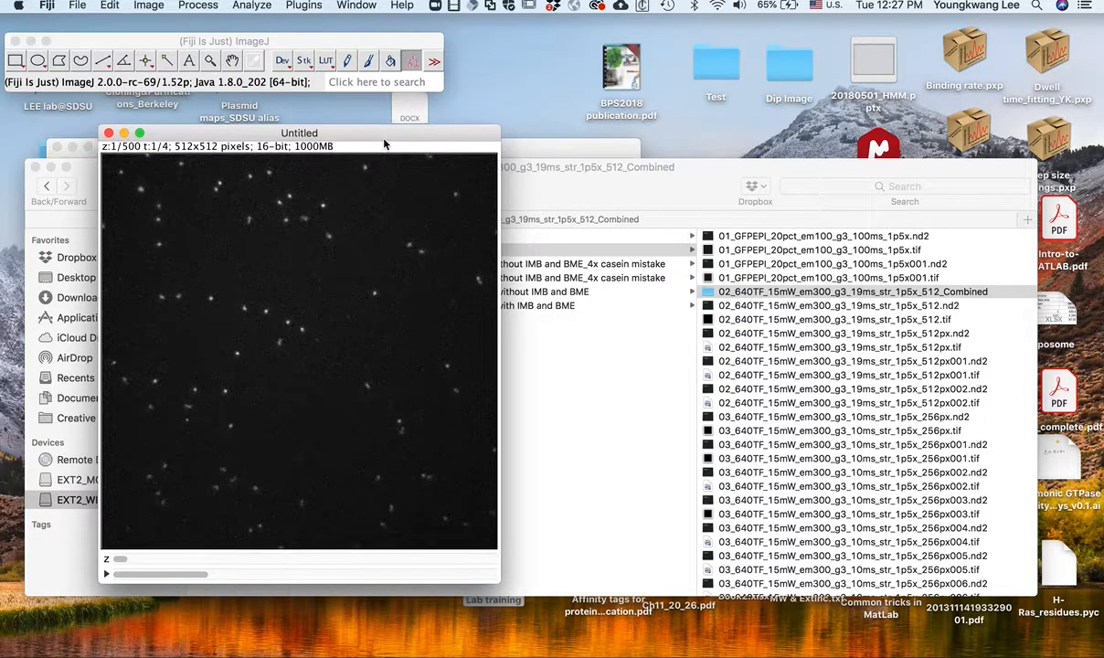
key("super+s")
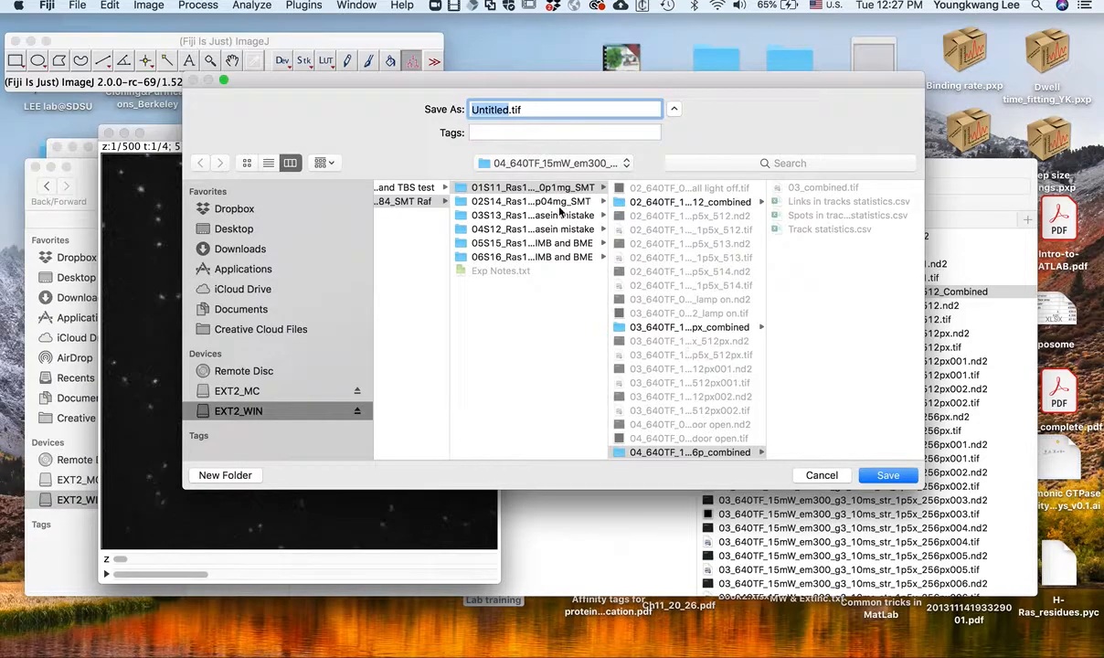
left_click(528, 200)
scroll(683, 313, "down", 5)
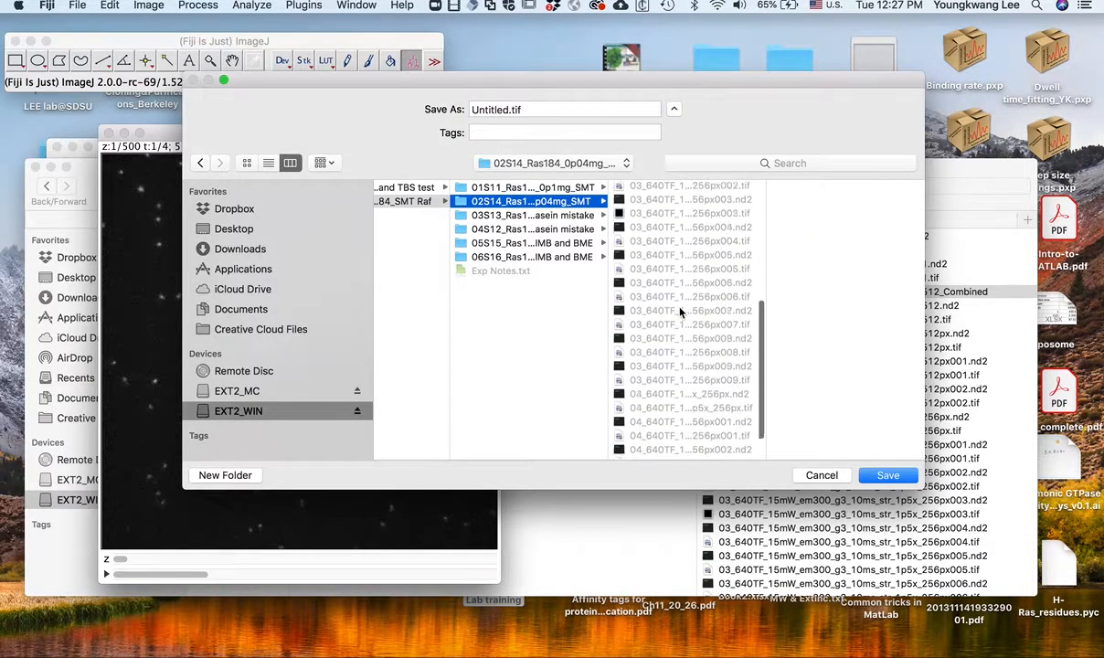
scroll(678, 313, "up", 6)
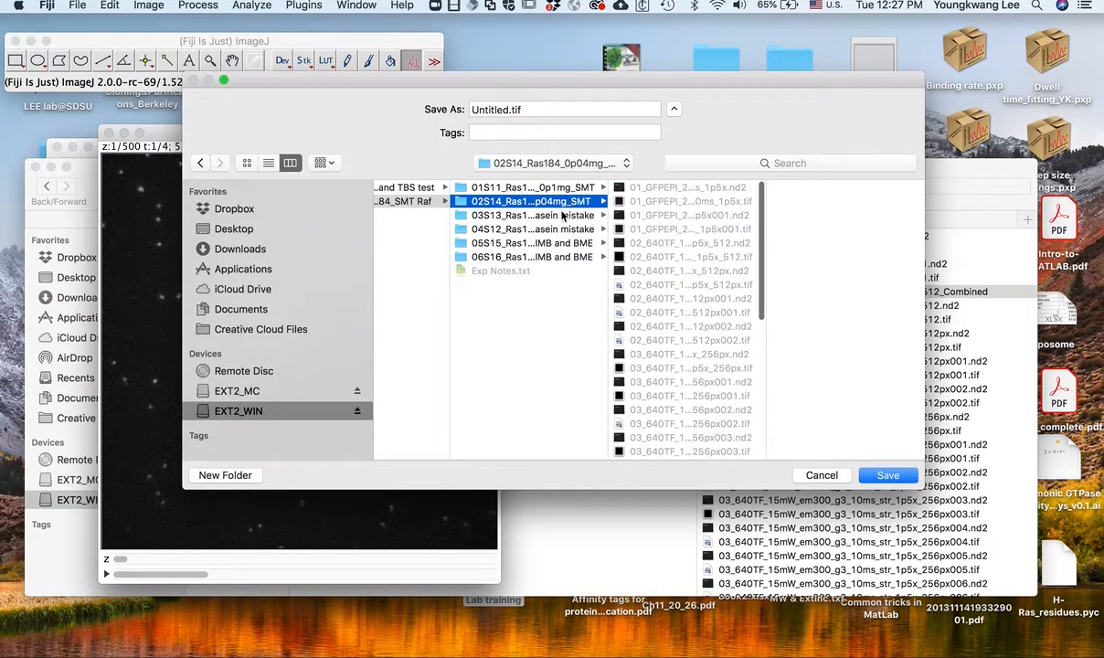
mouse_move(606, 209)
left_mouse_down()
mouse_move(707, 208)
mouse_move(586, 208)
left_mouse_up()
scroll(672, 283, "down", 3)
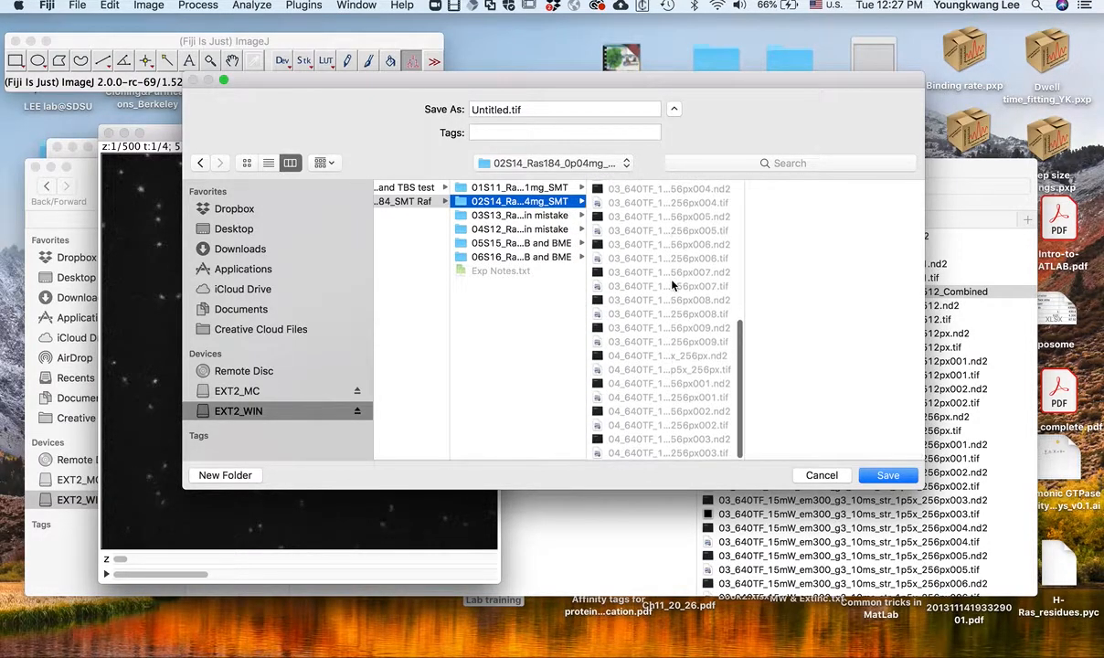
scroll(672, 283, "up", 3)
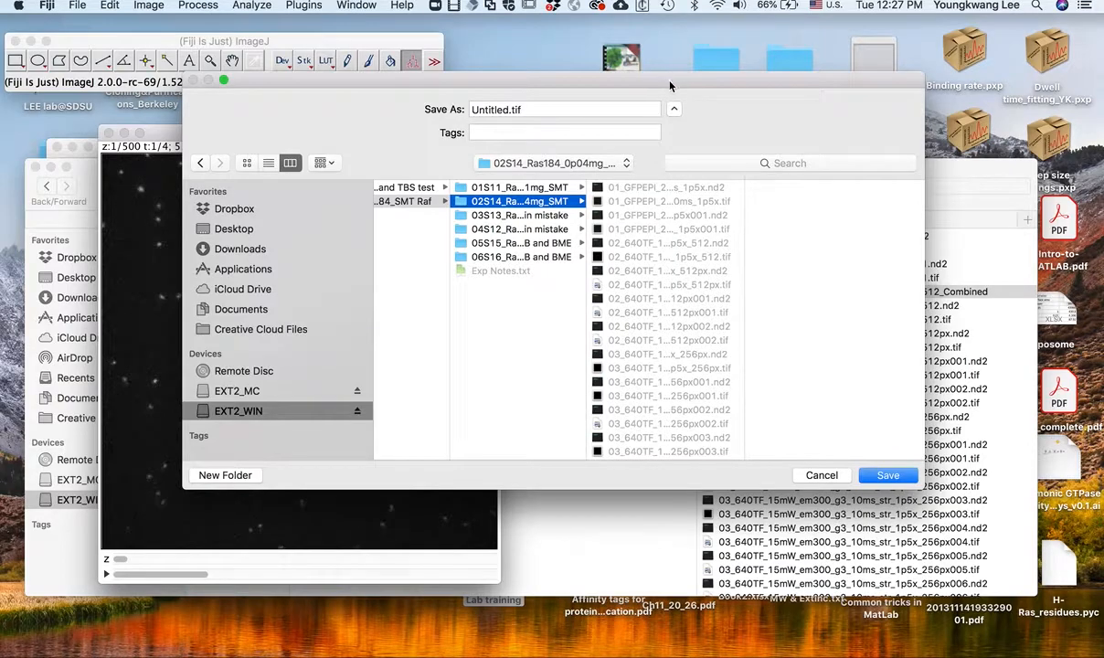
Check the destination against the file window and choose the 02_640TF_15mW_em300_g3_19ms_str_1p5x_512_Combined folder for saving
left_click_drag(631, 75, 593, 402)
left_click(830, 336)
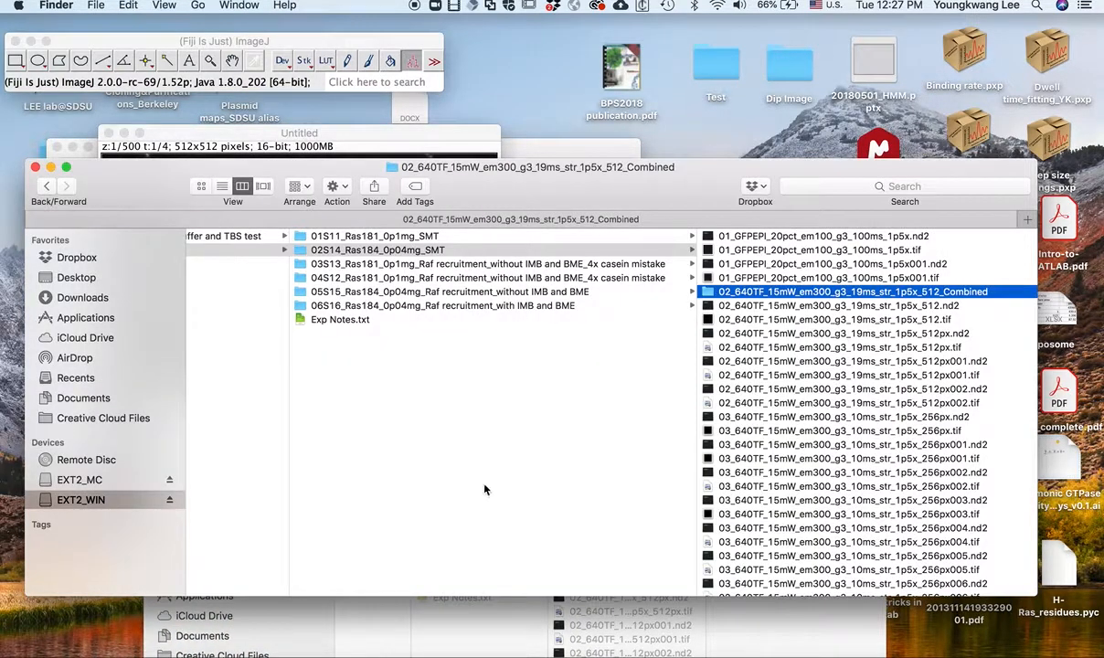
left_click(538, 622)
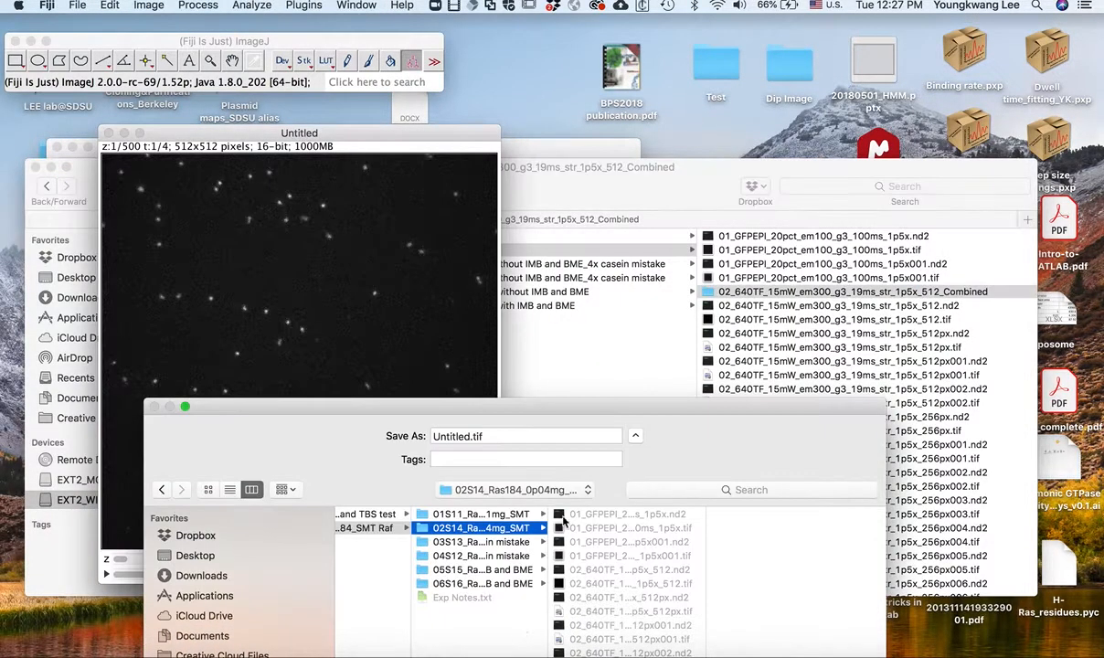
left_click_drag(593, 419, 563, 97)
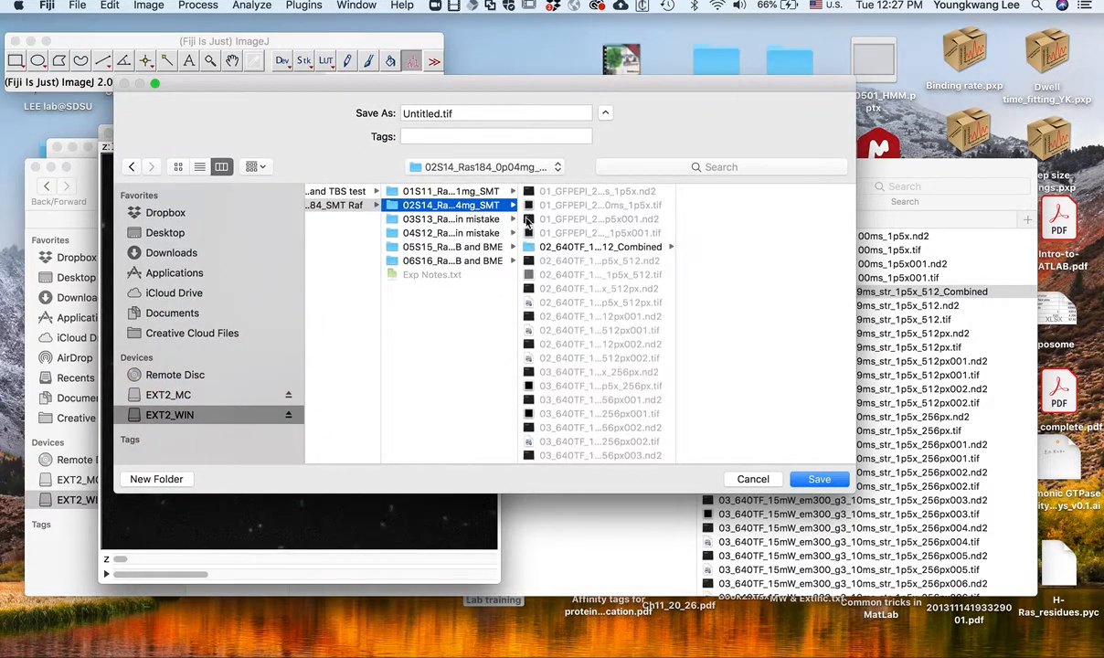
left_click(547, 248)
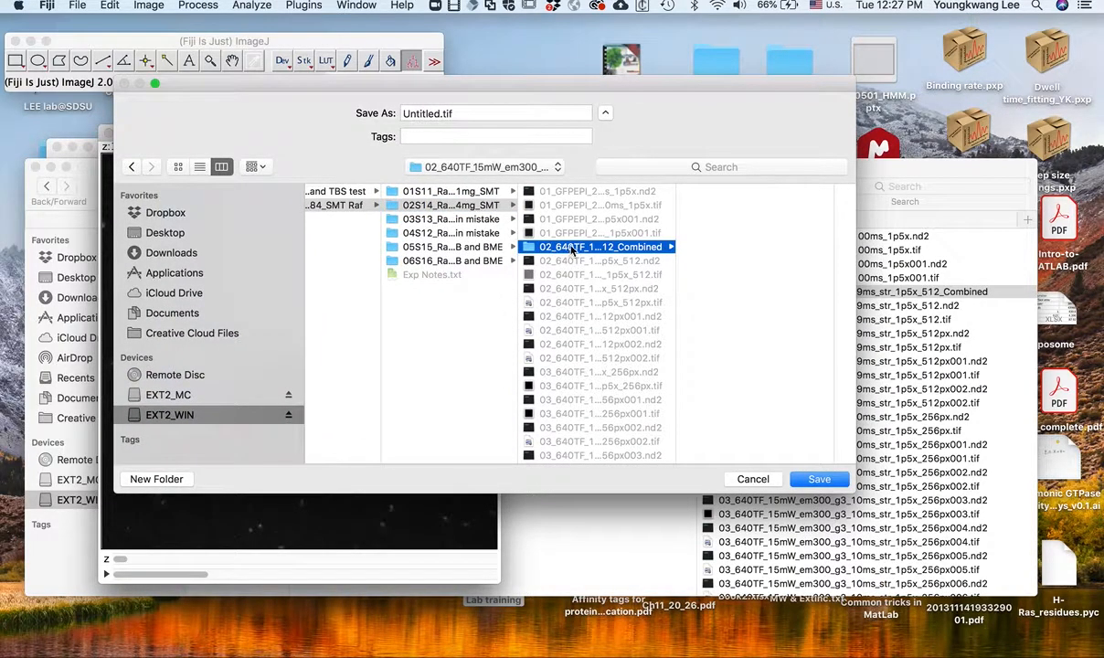
Name the file 02_combined.tif and save it in the chosen Combined folder
left_click(483, 119)
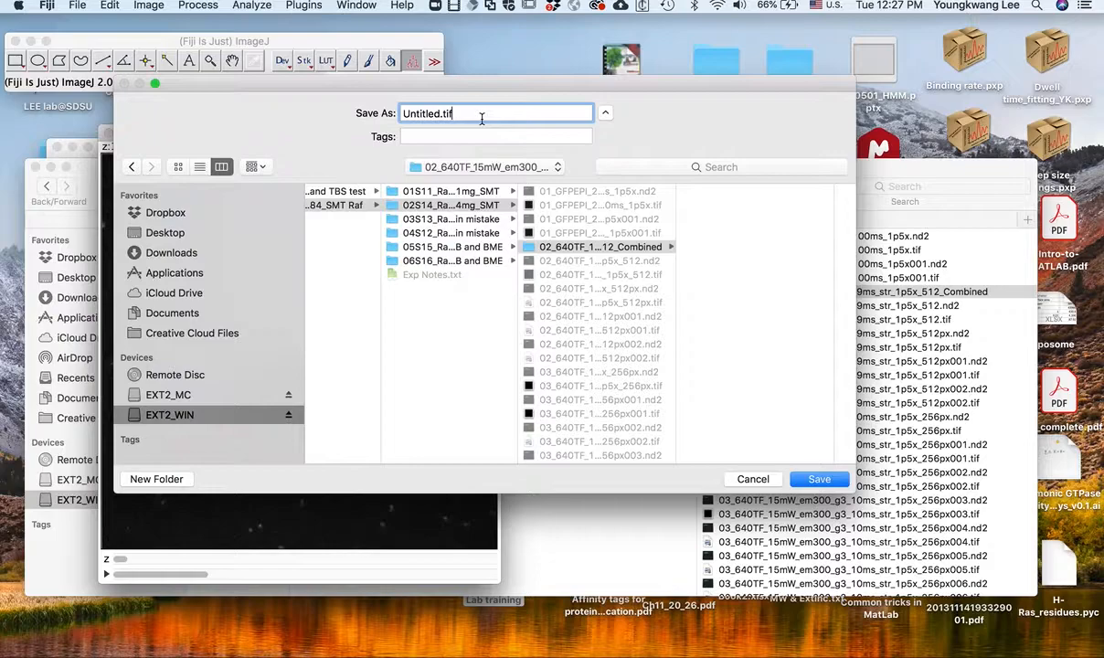
triple_click(482, 119)
left_click(482, 118)
left_click_drag(442, 117, 364, 117)
type("02_combined")
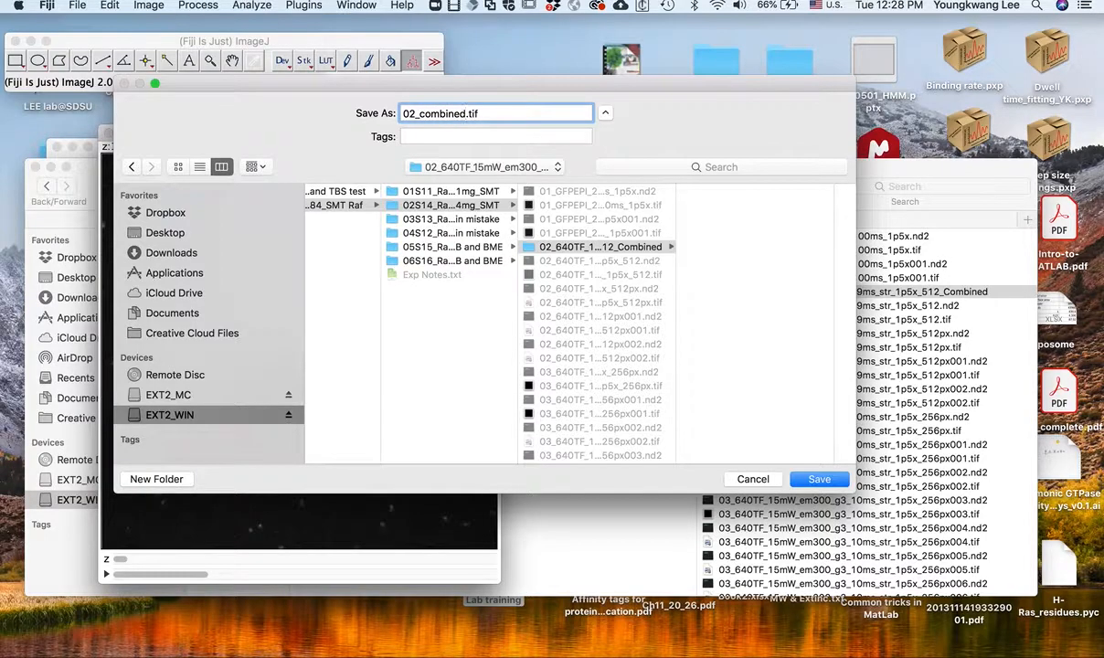
key("Return")
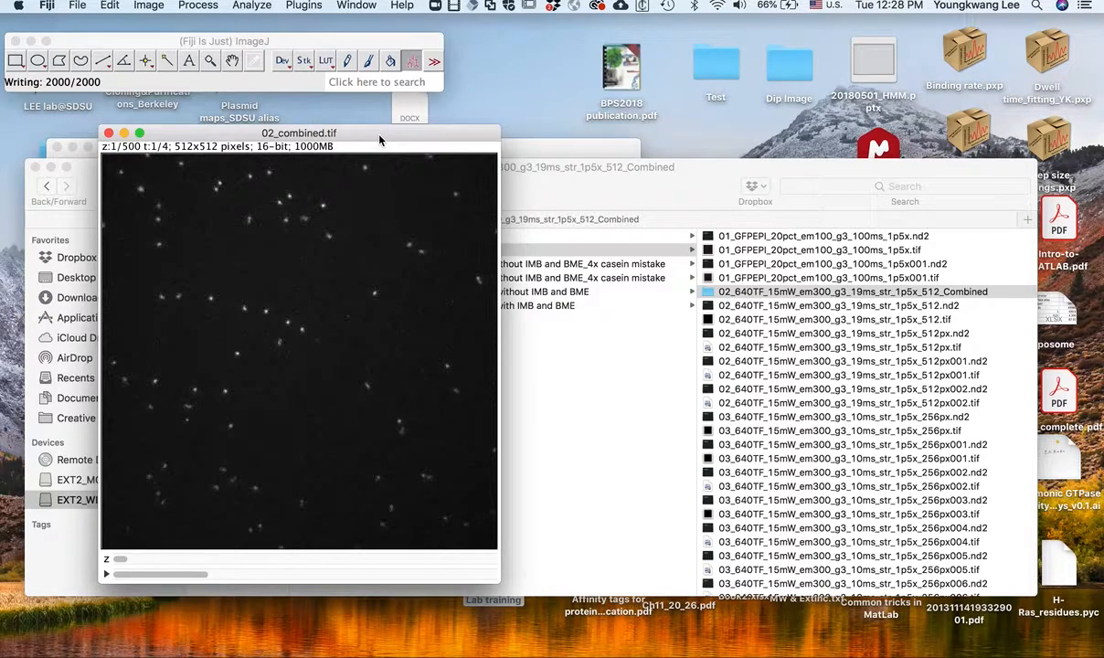
In the properties of 02_combined.tif, set the slices to 1 and the frames to 2000
key("super+shift+p")
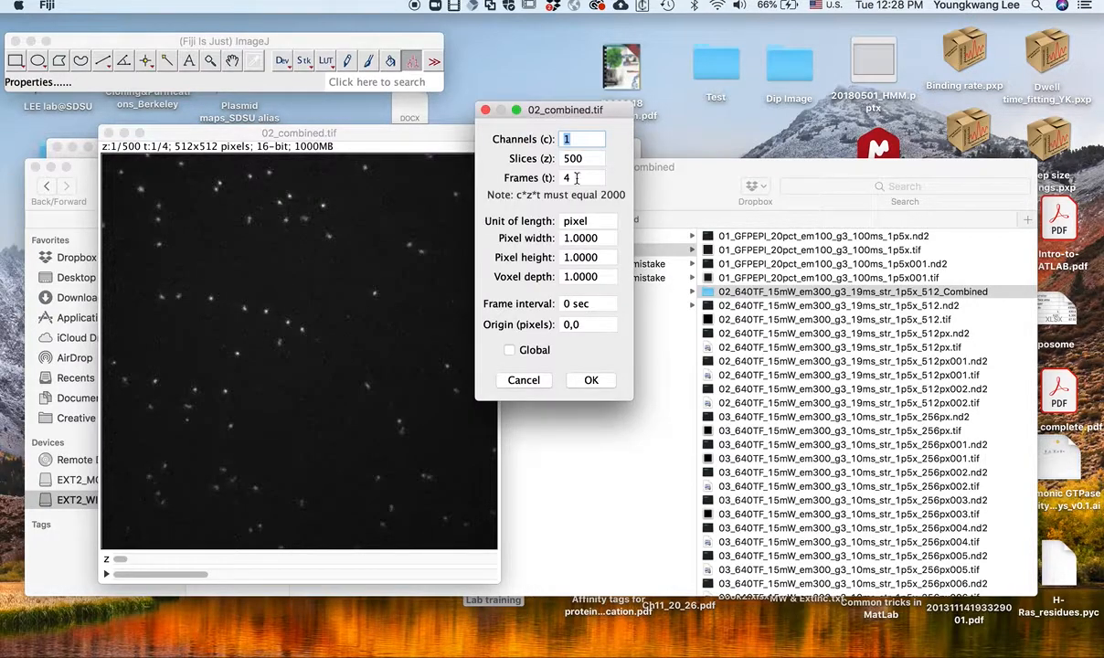
left_click(594, 157)
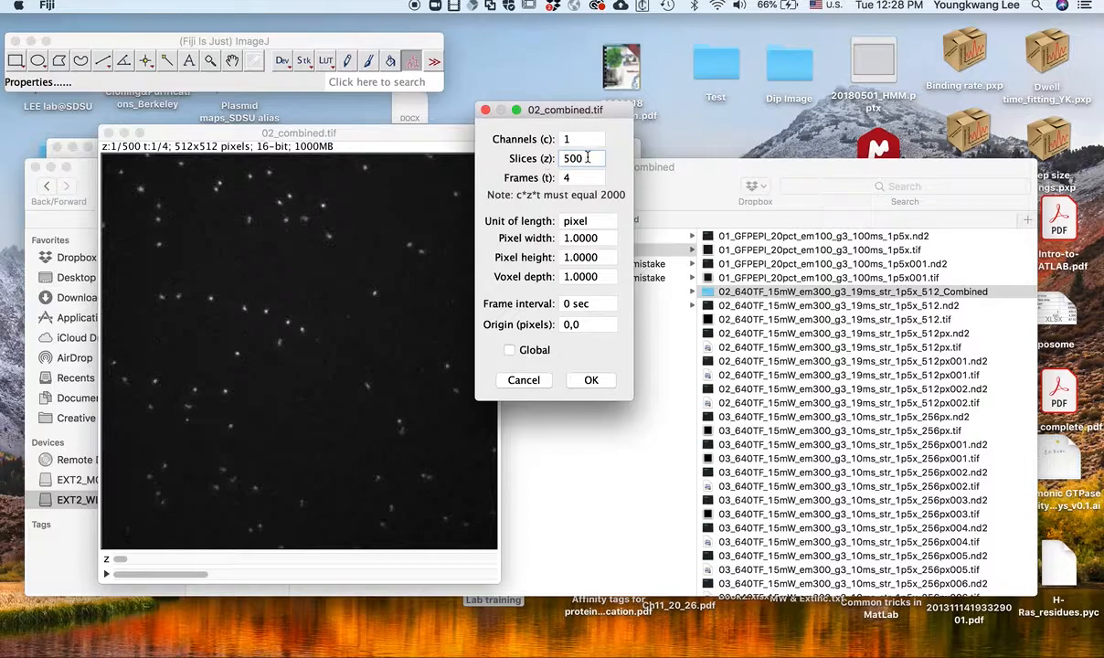
left_click_drag(592, 157, 481, 153)
left_click(594, 160)
key("BackSpace")
key("BackSpace")
key("BackSpace")
type("1")
double_click(582, 176)
type("2000")
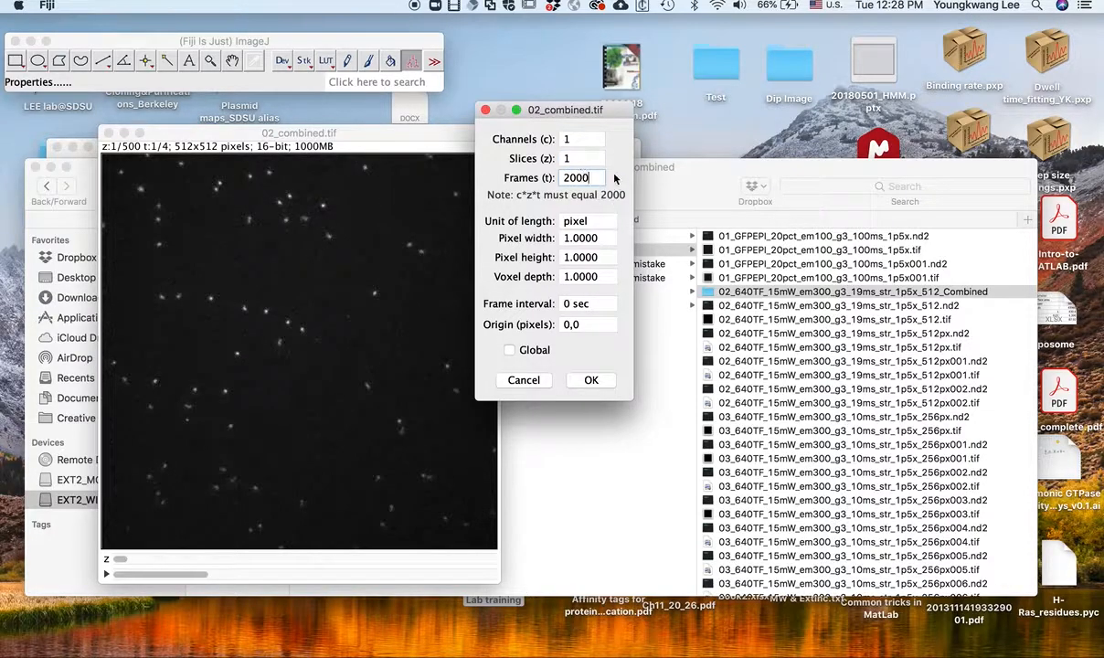
Set the pixel width, pixel height and voxel depth to 0.108 in the image properties
double_click(605, 239)
left_click(605, 239)
key("BackSpace")
key("BackSpace")
key("BackSpace")
key("BackSpace")
key("BackSpace")
key("BackSpace")
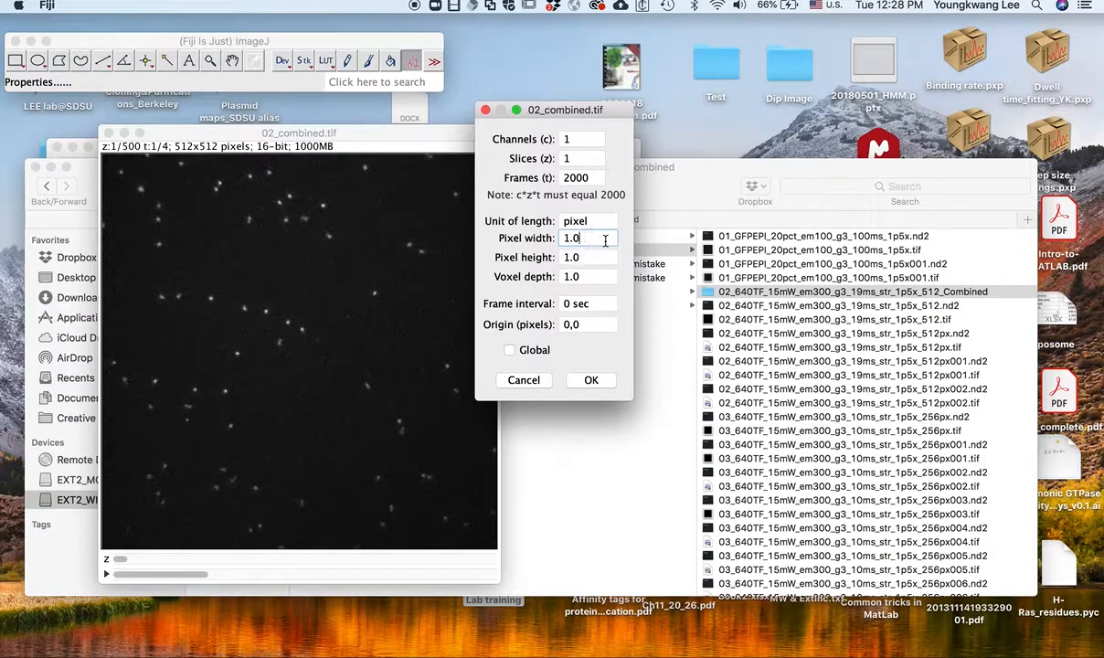
type("0.108")
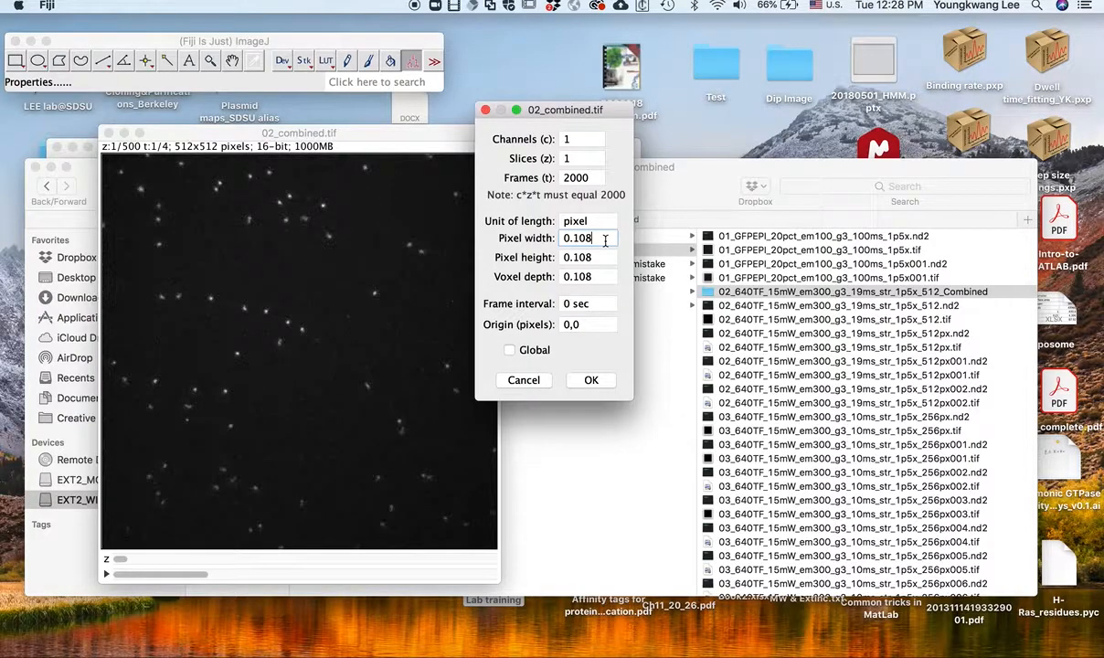
key("Tab")
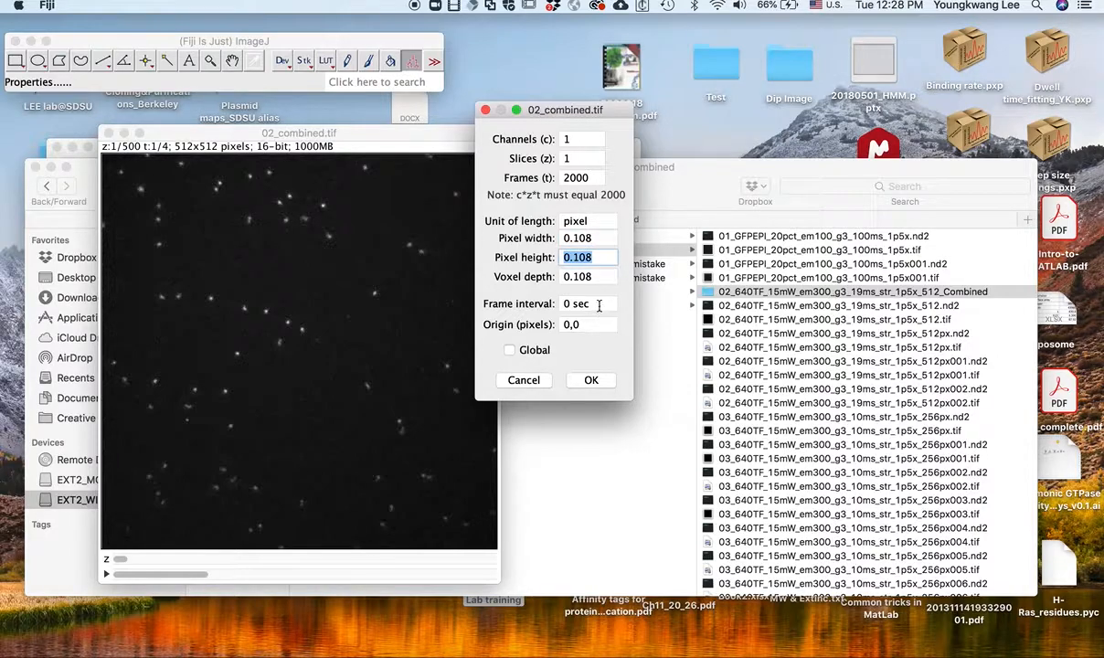
Set the frame interval to 0.0217 sec and apply the image properties
left_click(598, 305)
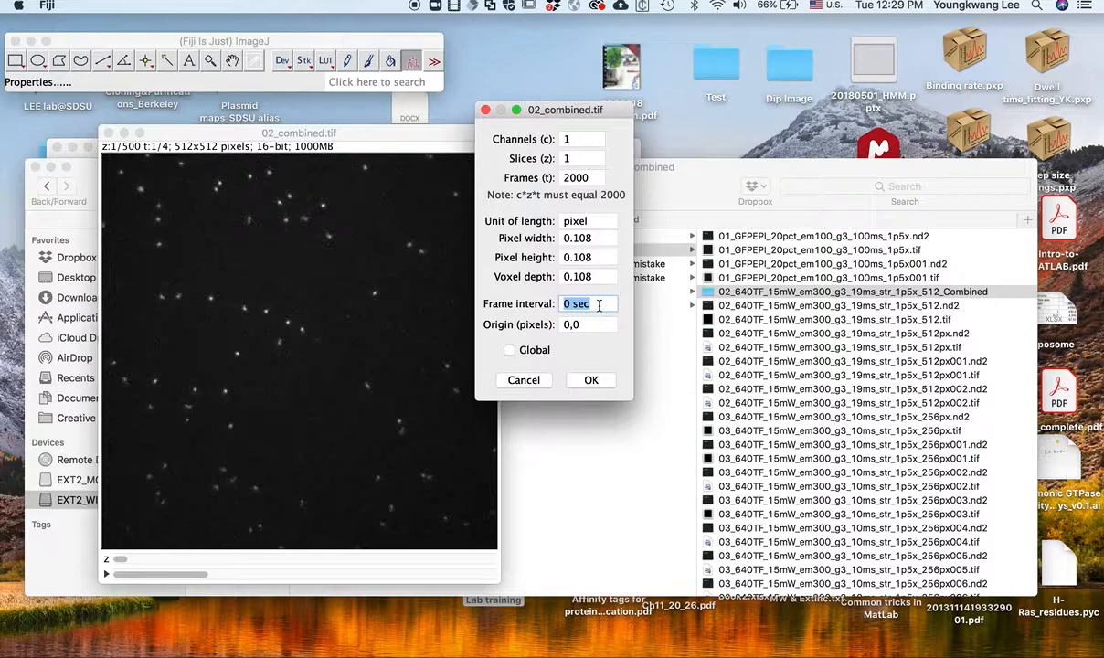
type("0.217")
left_click(576, 309)
type("0")
left_click(591, 383)
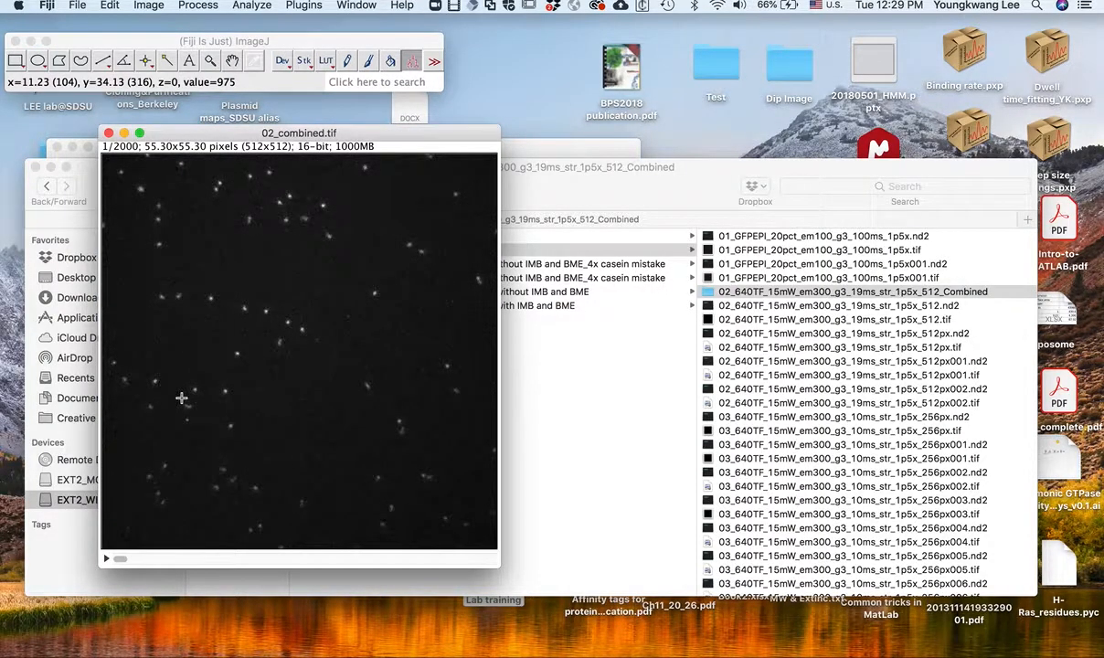
scroll(181, 398, "down", 10)
scroll(181, 397, "down", 9)
mouse_move(128, 563)
left_mouse_down()
mouse_move(491, 569)
mouse_move(239, 548)
mouse_move(110, 557)
left_mouse_up()
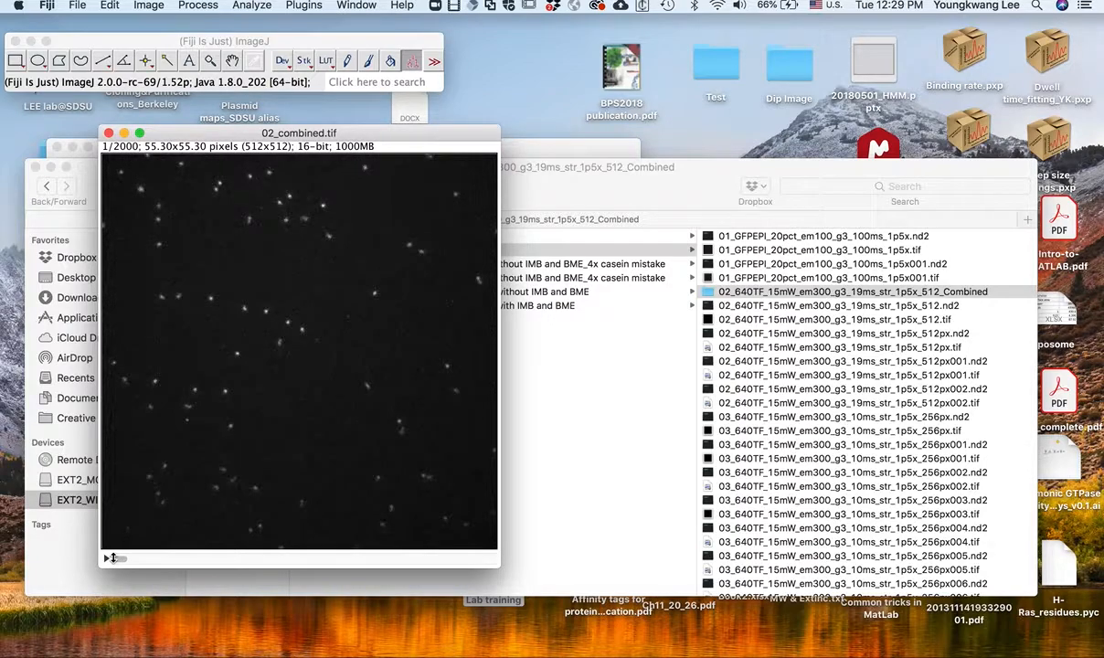
left_click_drag(334, 135, 332, 130)
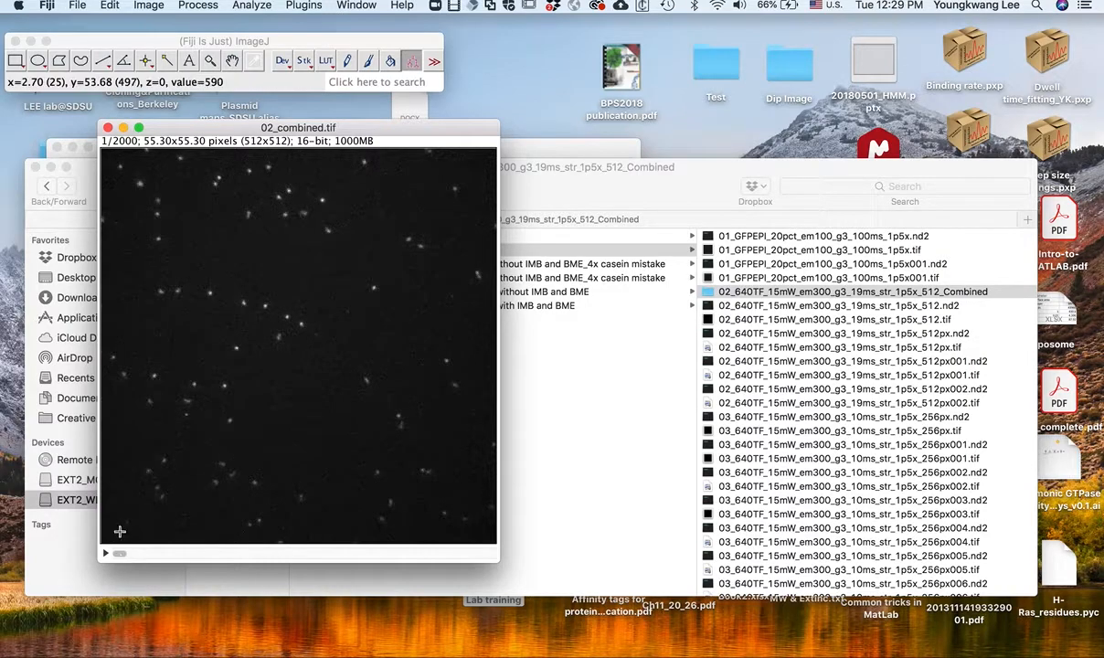
mouse_move(119, 555)
left_mouse_down()
mouse_move(402, 555)
mouse_move(103, 548)
left_mouse_up()
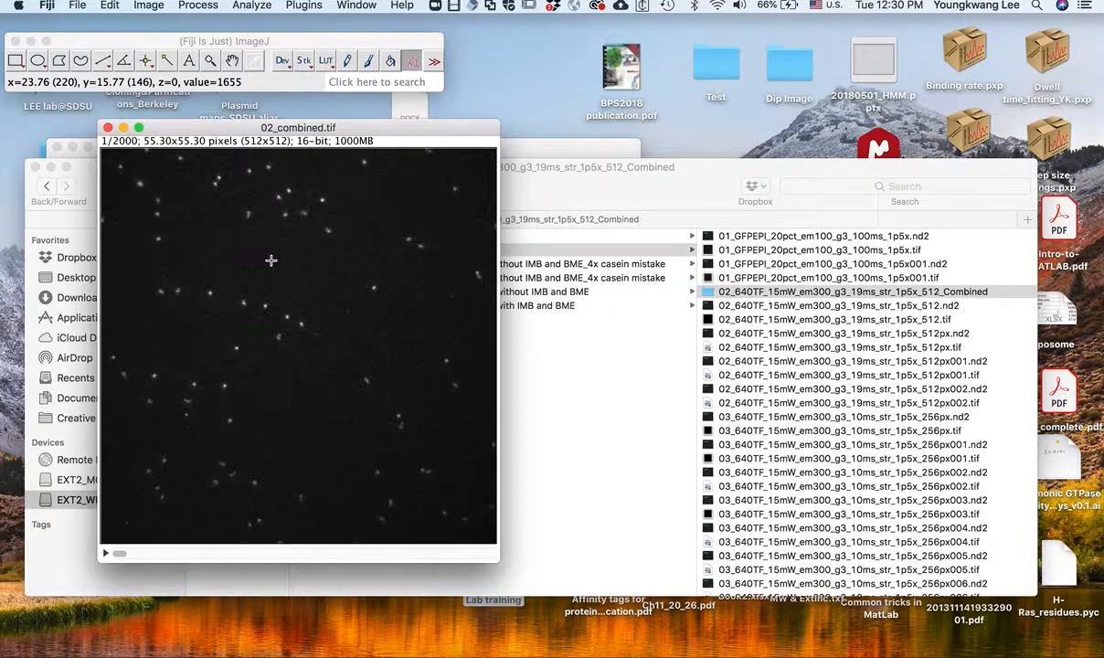
Save the recalibrated stack, replacing the existing 02_combined.tif
key("super+s")
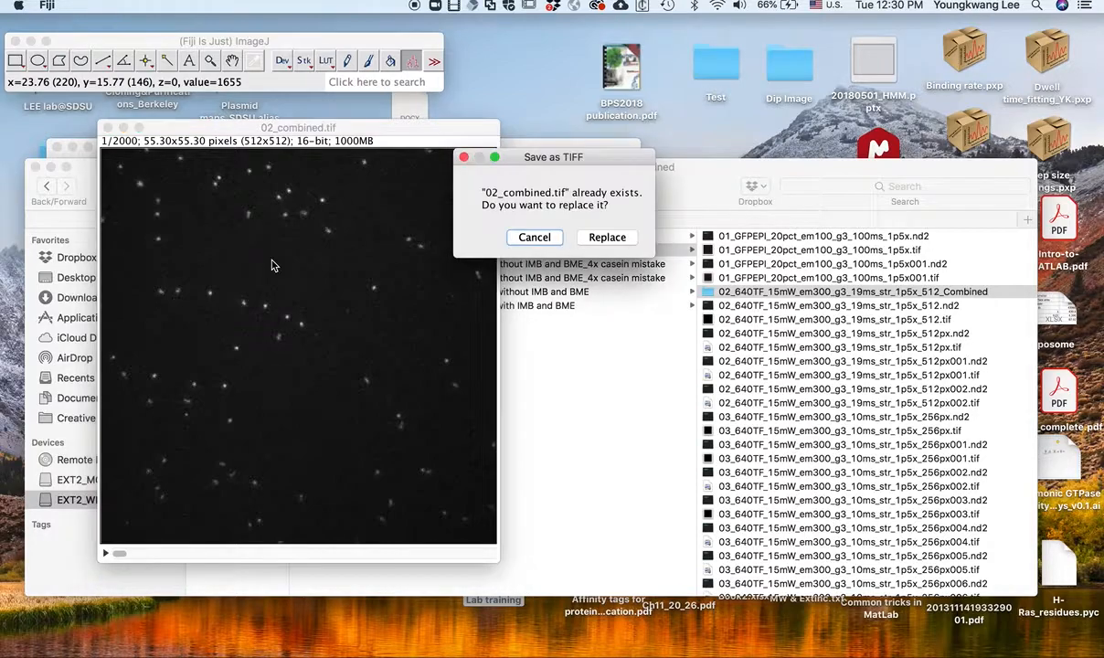
left_click(602, 241)
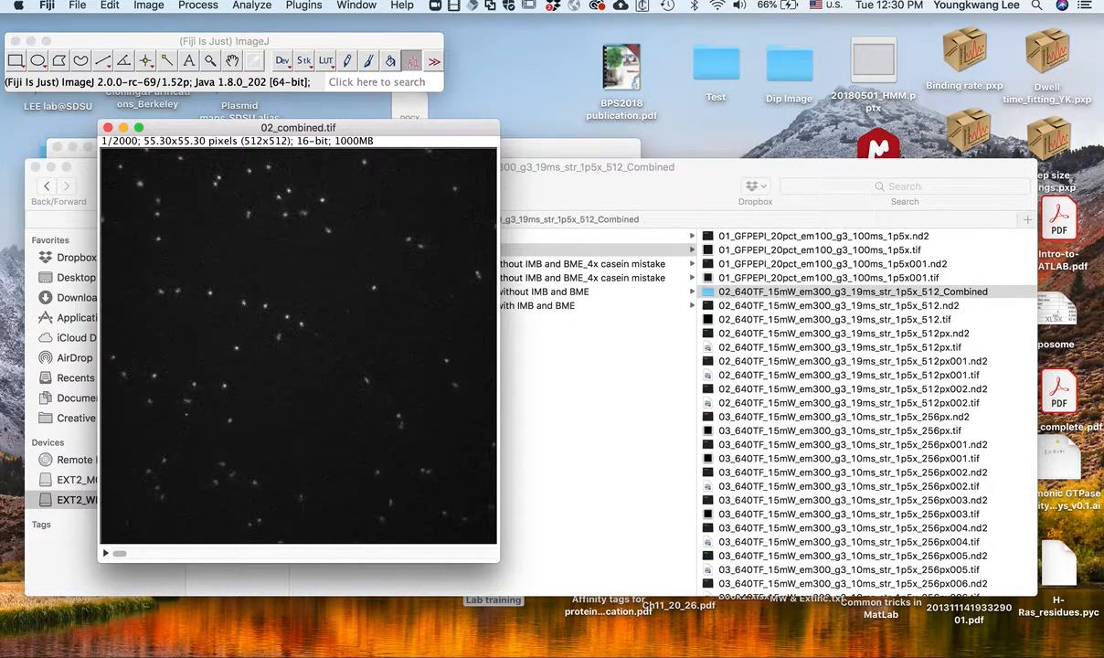
Find and launch the TrackMate tracking plugin on 02_combined, placing its window beside the image
left_click(358, 7)
mouse_move(398, 9)
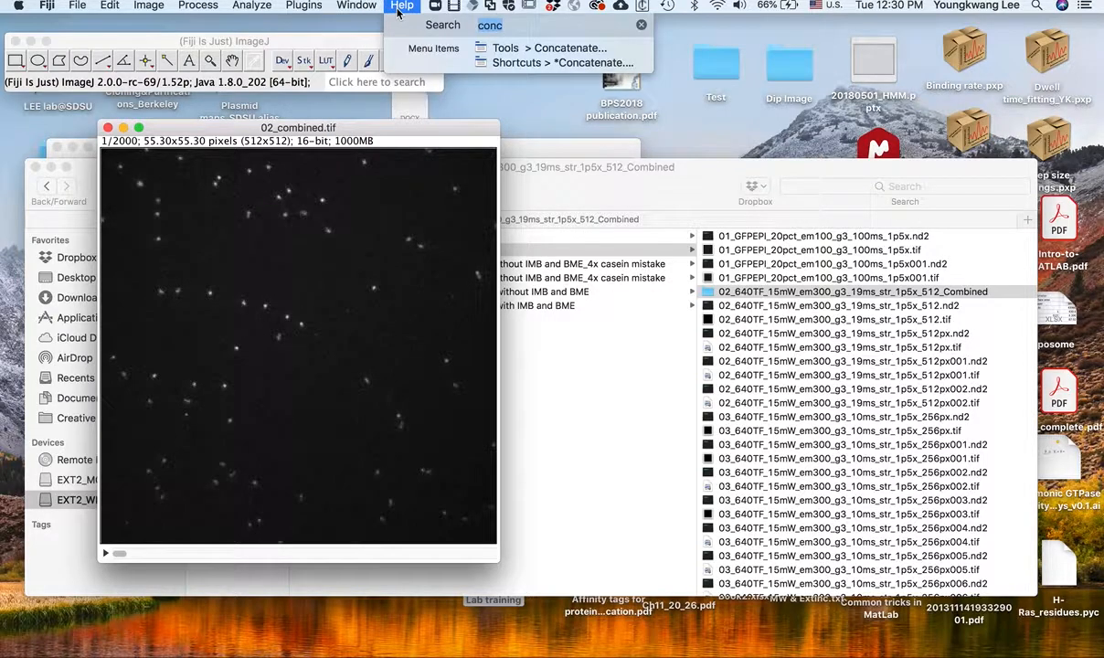
type("trackmate")
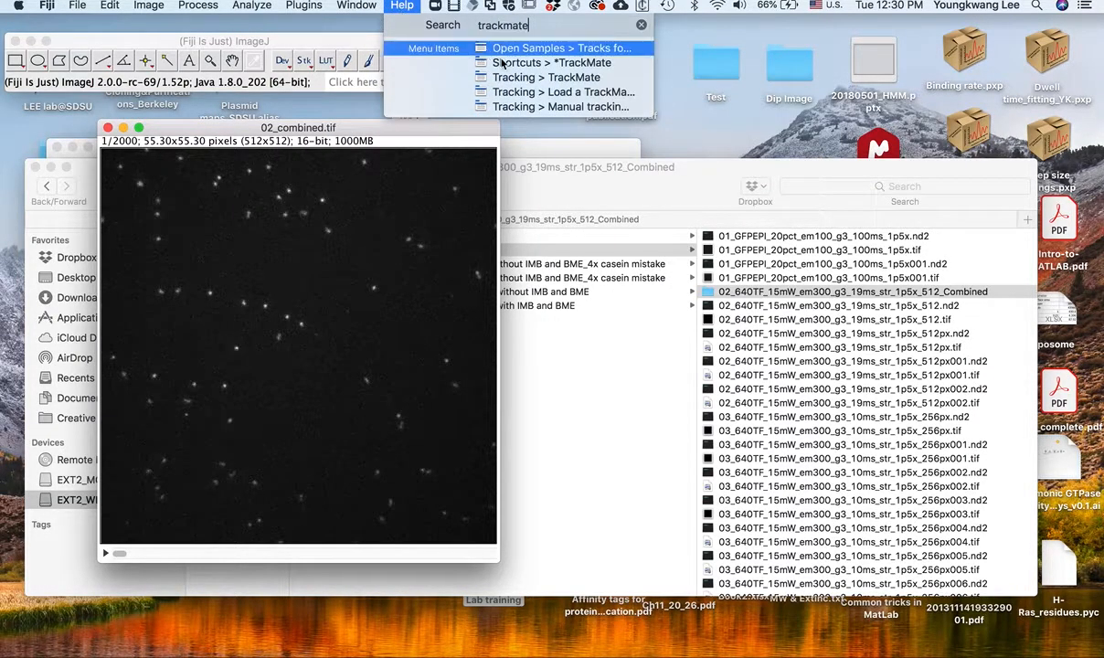
mouse_move(518, 78)
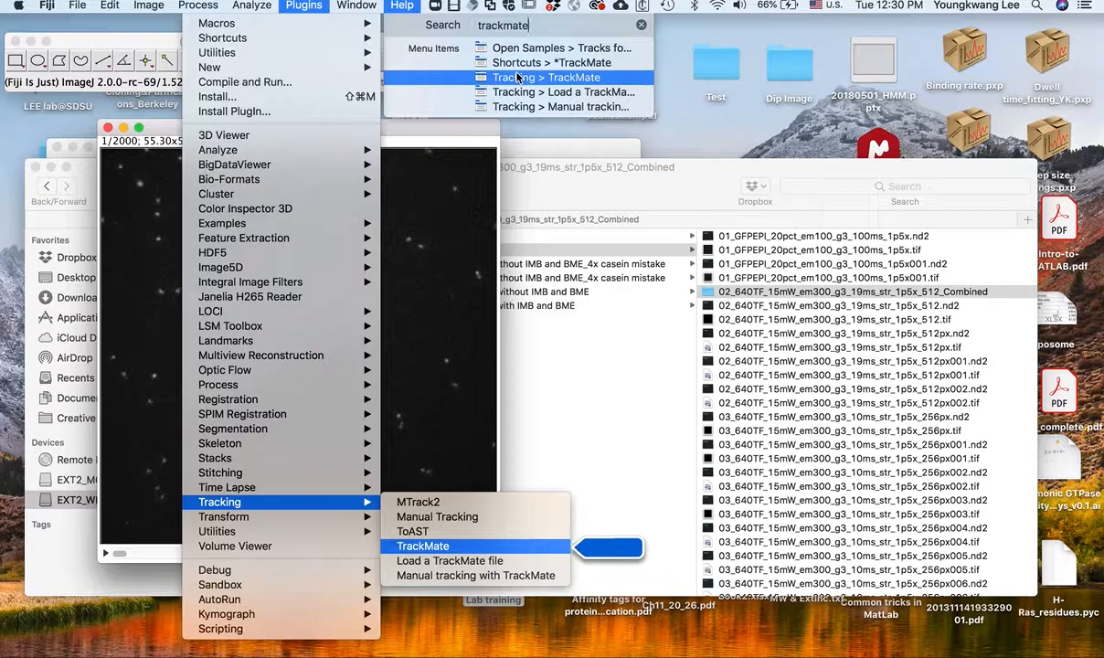
left_click(518, 78)
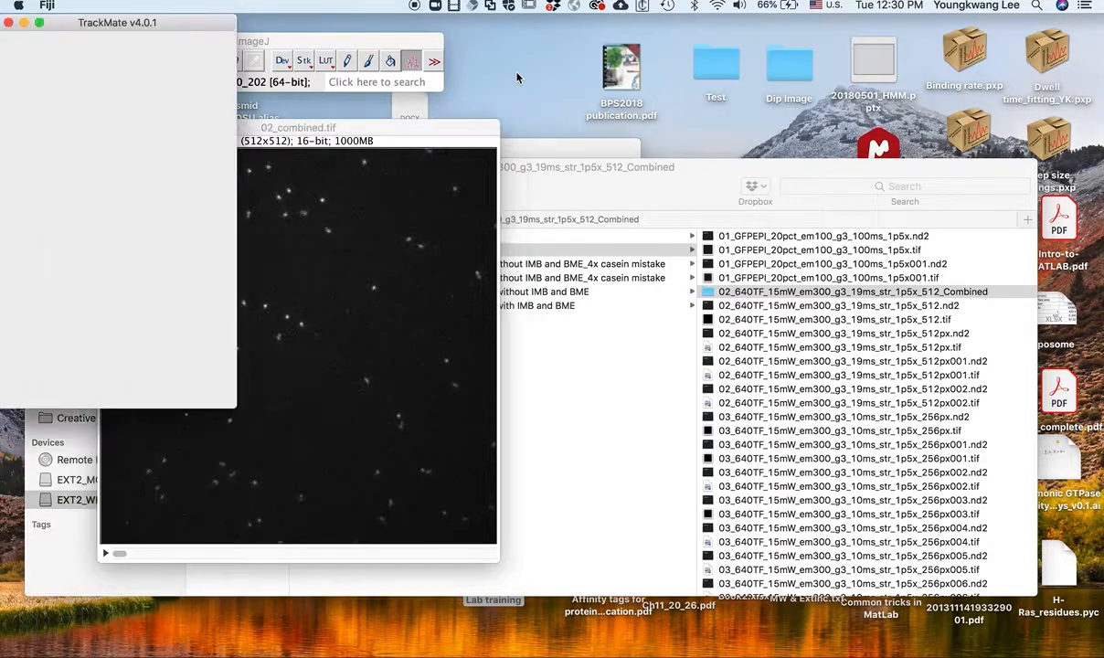
left_click_drag(569, 130, 592, 130)
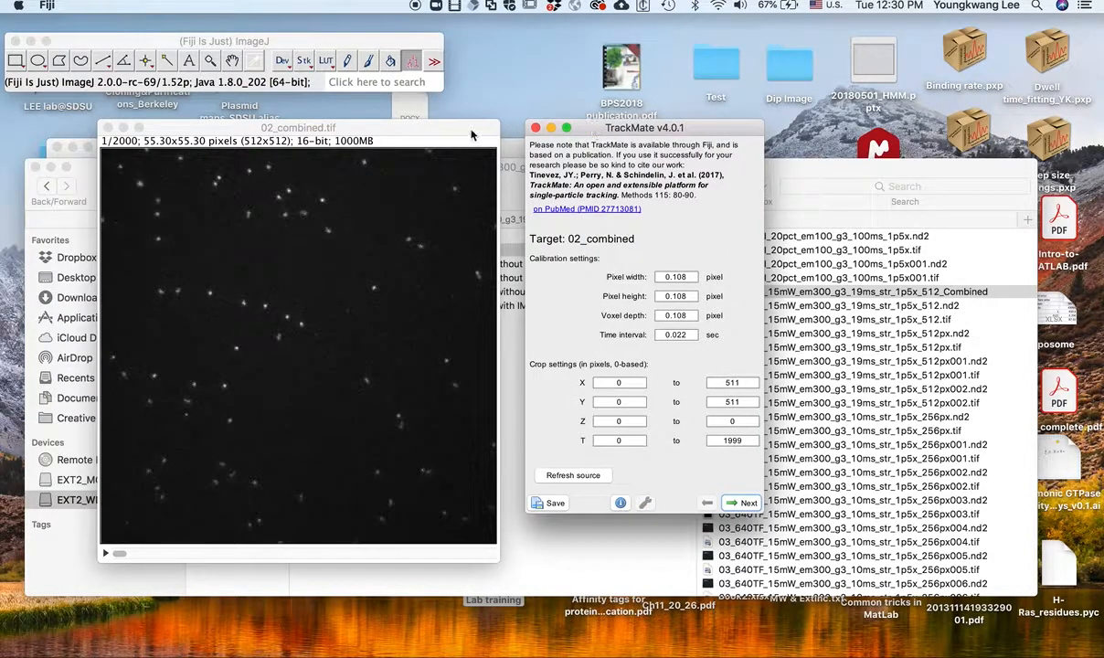
Open the brightness and contrast adjustment for 02_combined.tif and lower the display maximum to 6720
left_click(365, 263)
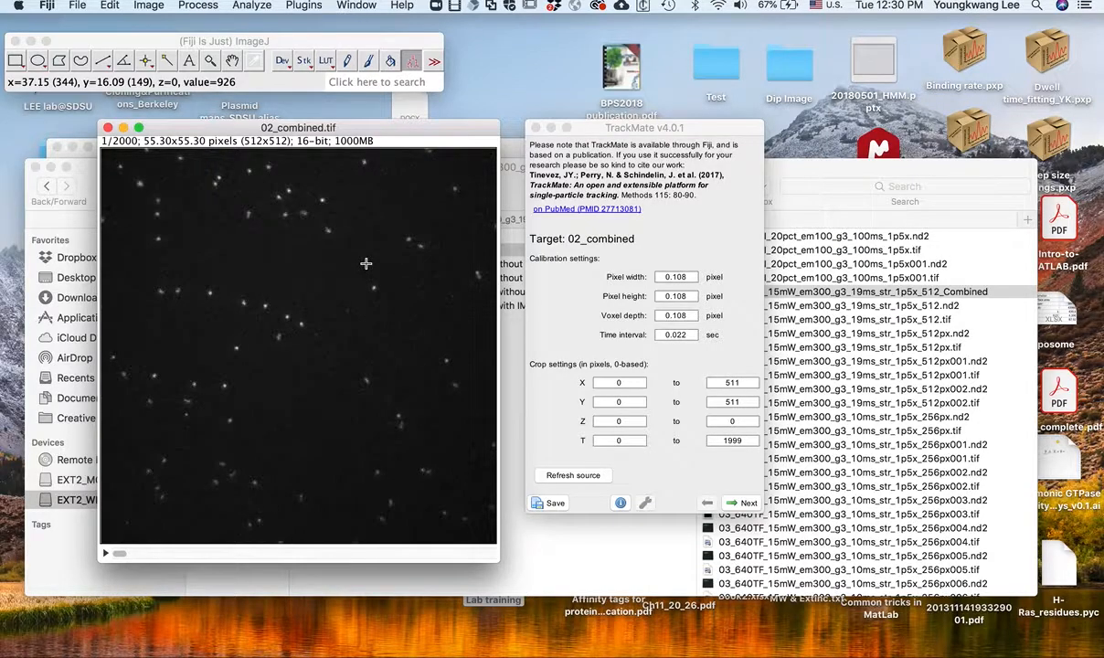
left_click(147, 6)
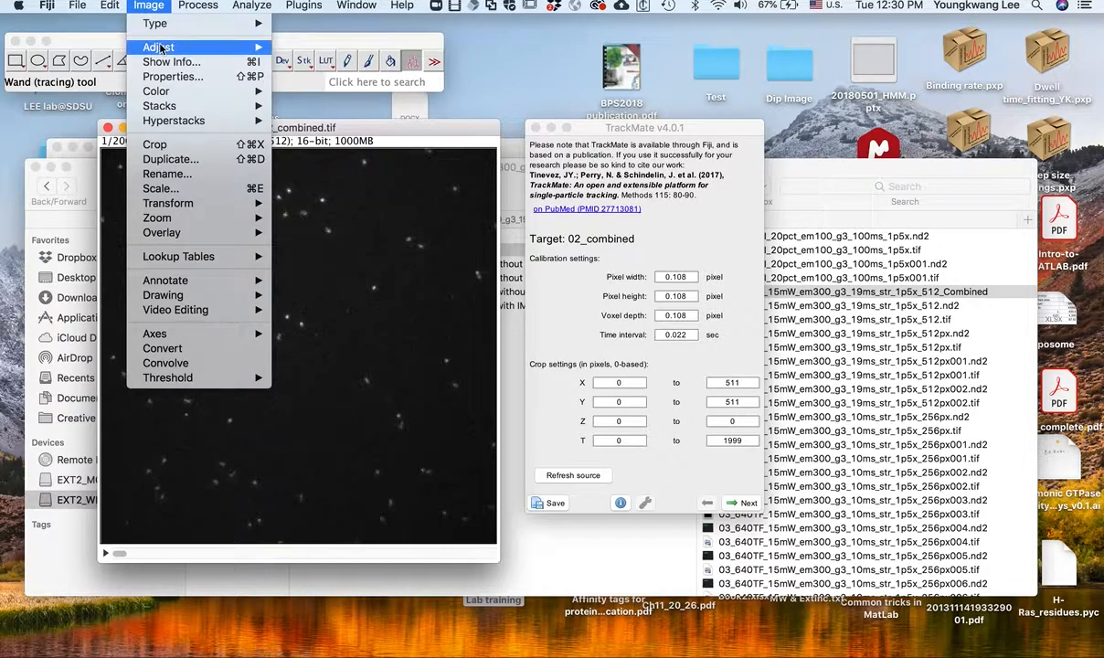
mouse_move(254, 48)
left_click(331, 47)
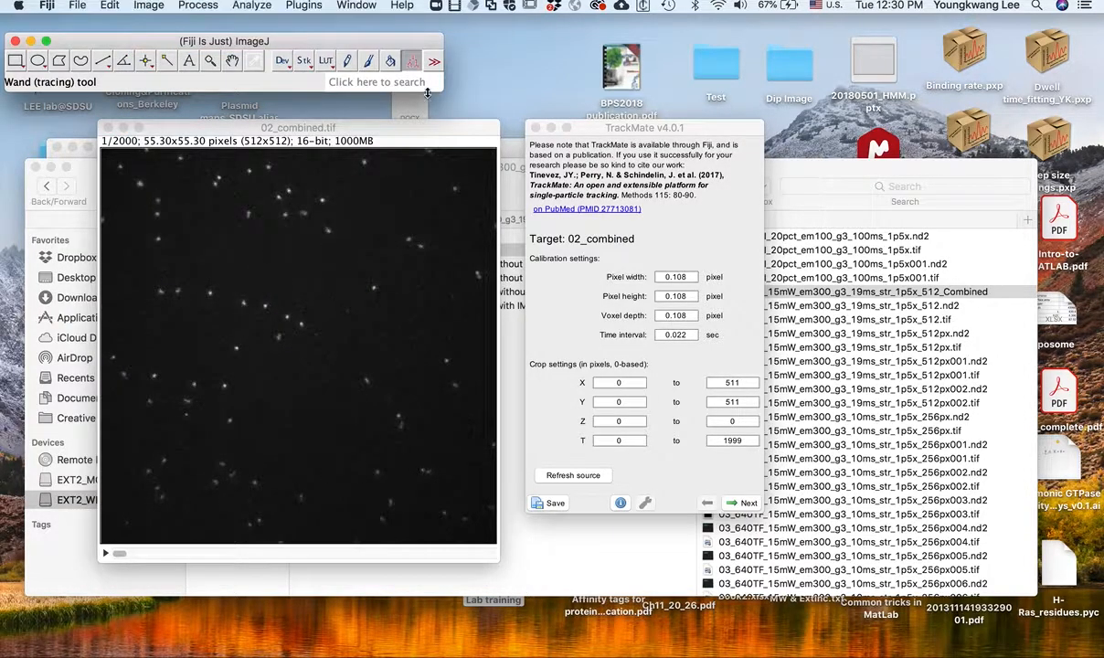
left_click_drag(792, 83, 830, 99)
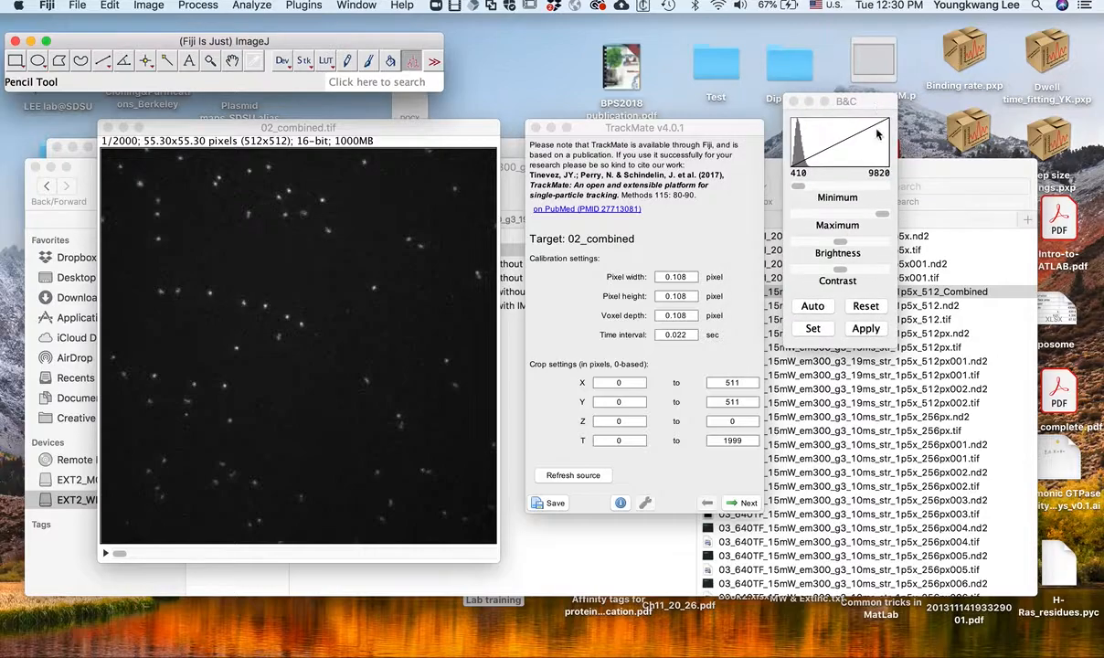
left_click_drag(885, 215, 858, 217)
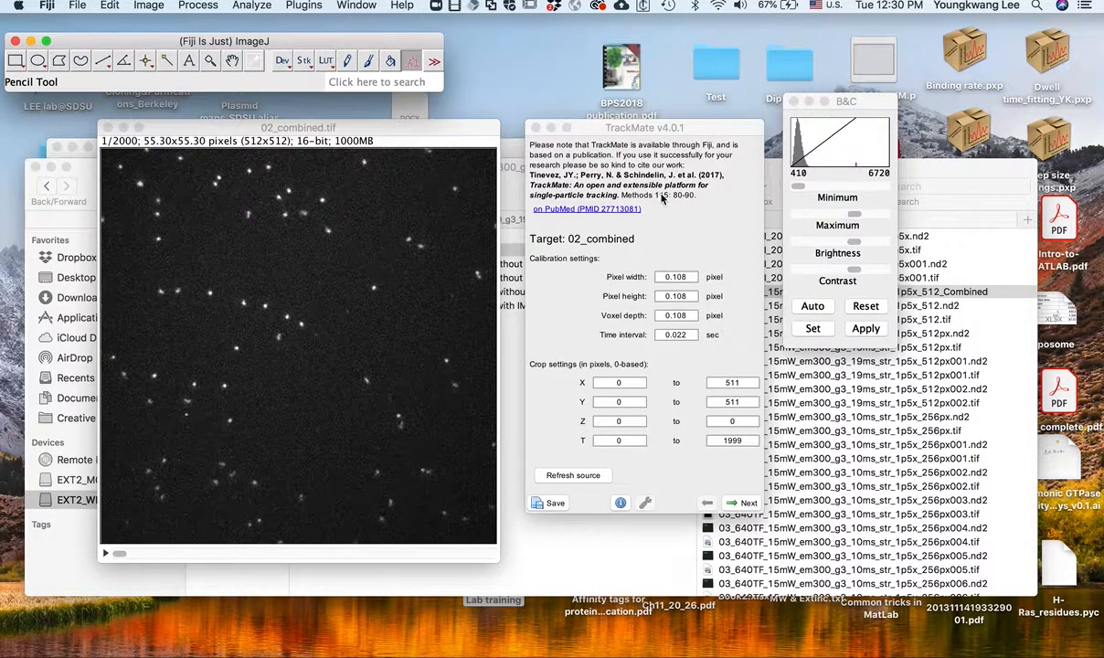
Accept TrackMate's calibration and crop settings and choose the DoG detector
left_click_drag(669, 133, 669, 132)
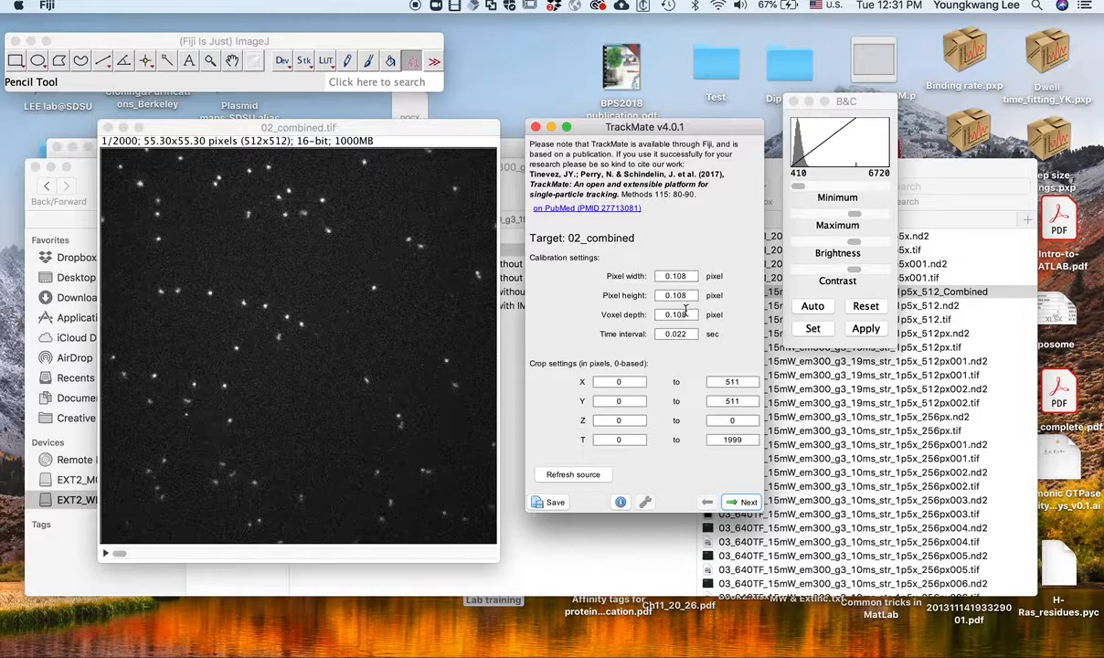
left_click(741, 502)
left_click(539, 181)
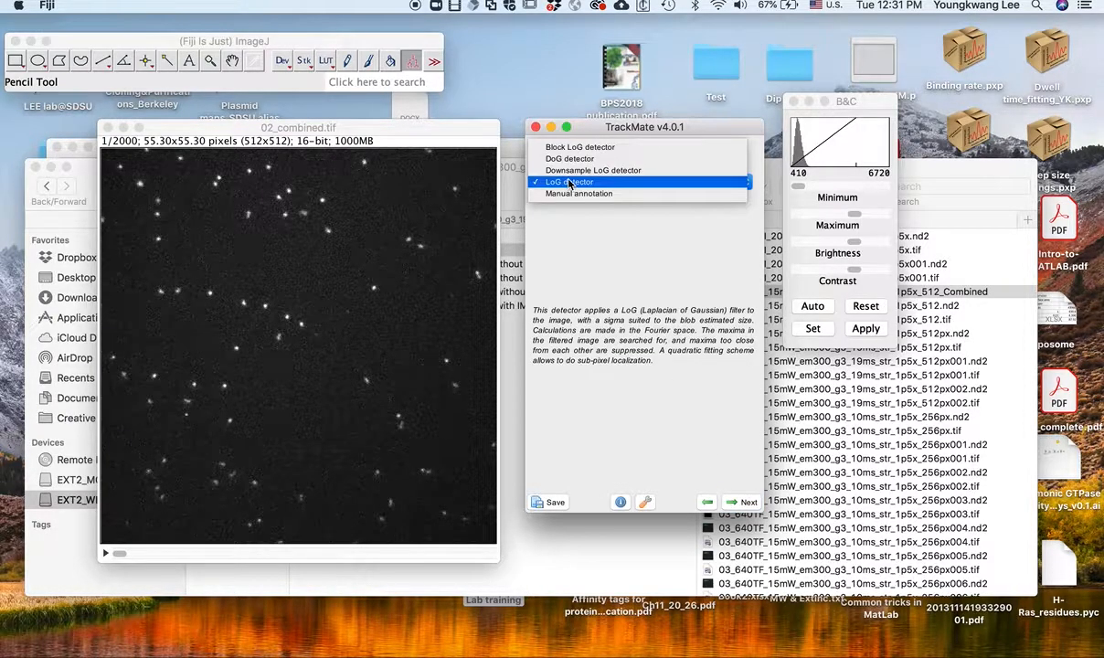
left_click(541, 153)
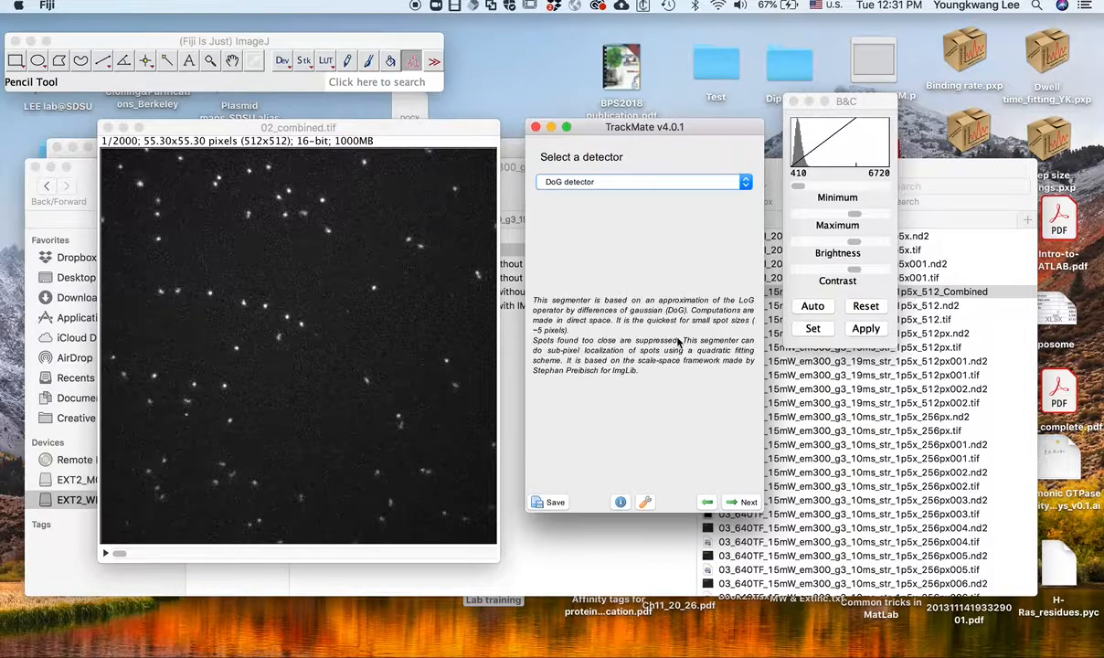
left_click(741, 502)
Enable the median filter and set the estimated blob diameter to 0.9 pixel for the DoG detector
left_click(543, 385)
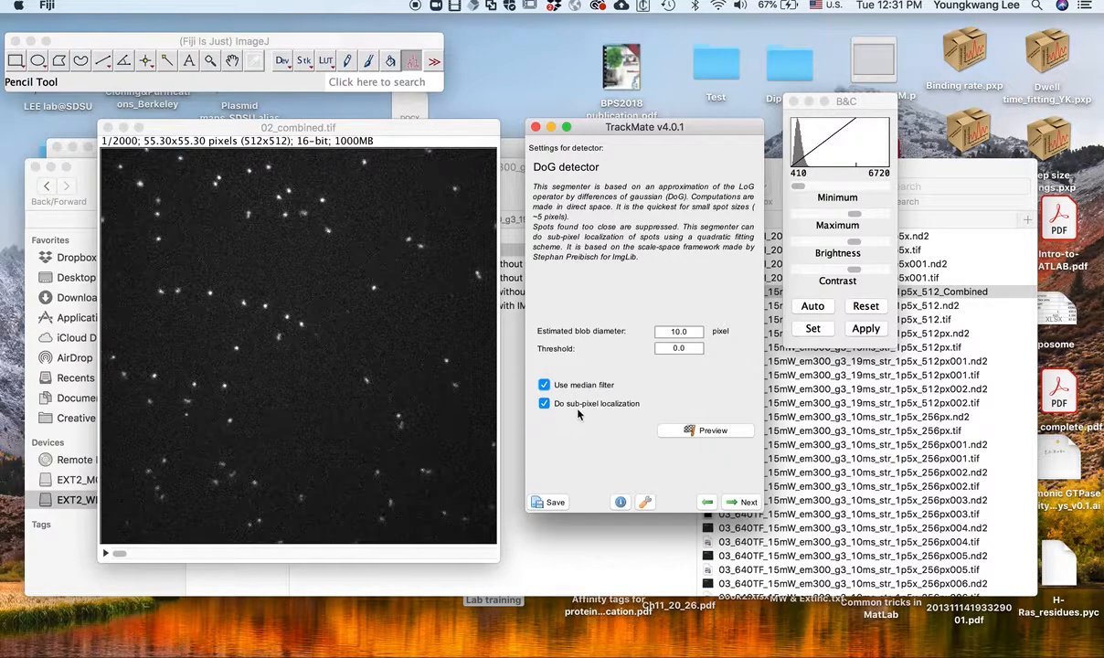
double_click(681, 332)
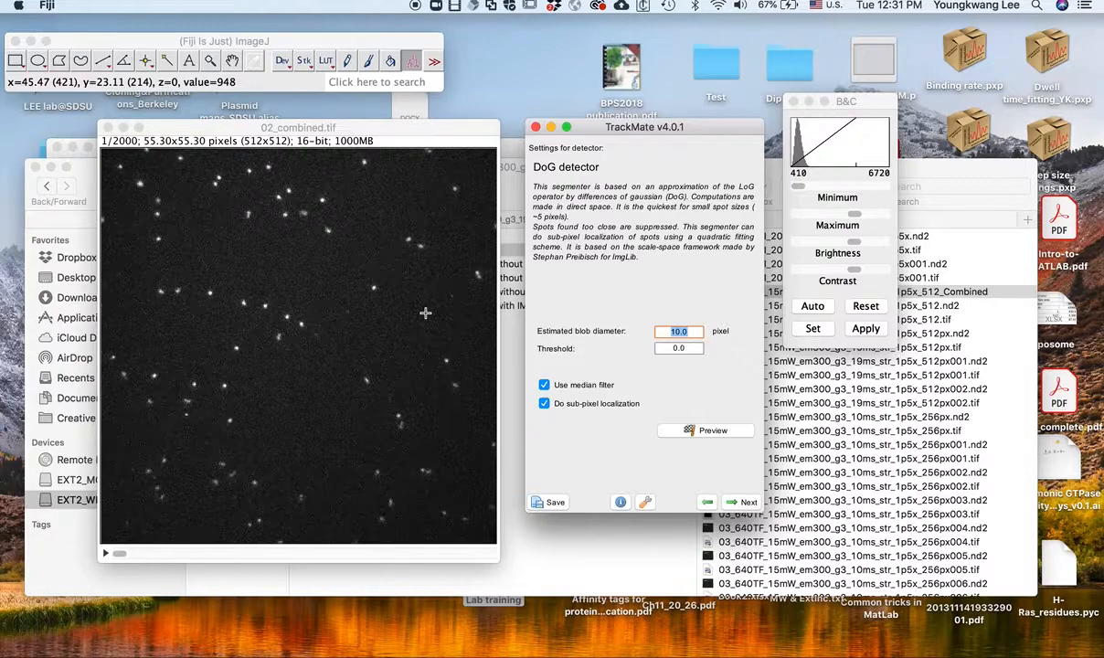
type("0.9")
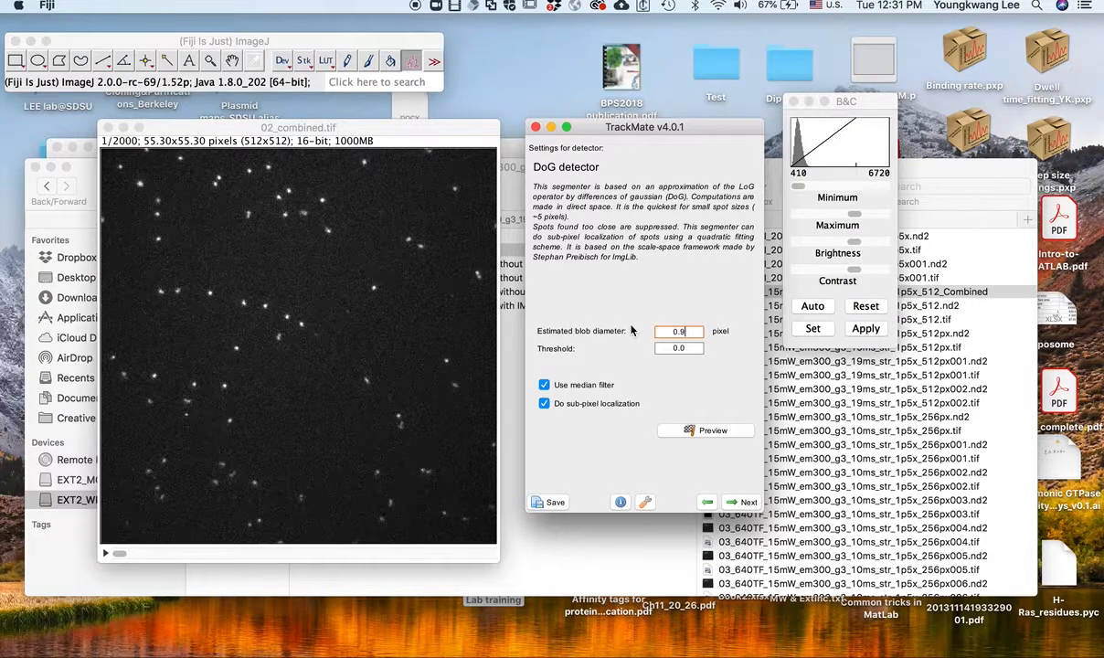
Set the detector threshold to 120 and preview the detected spots on the image
left_click(681, 347)
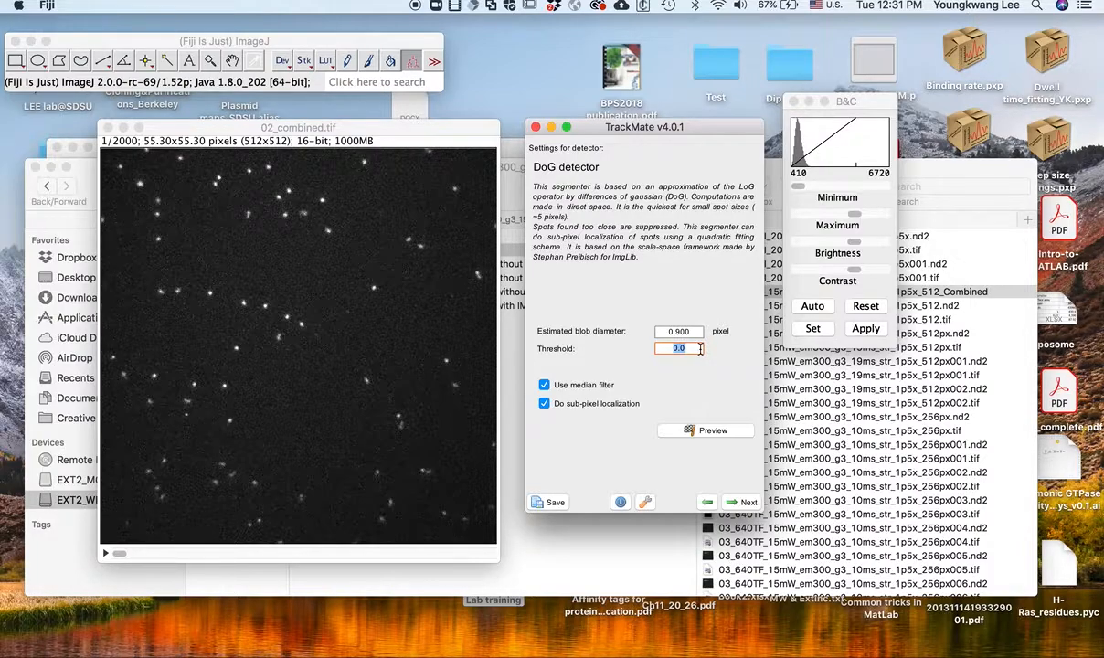
type("120")
left_click(725, 433)
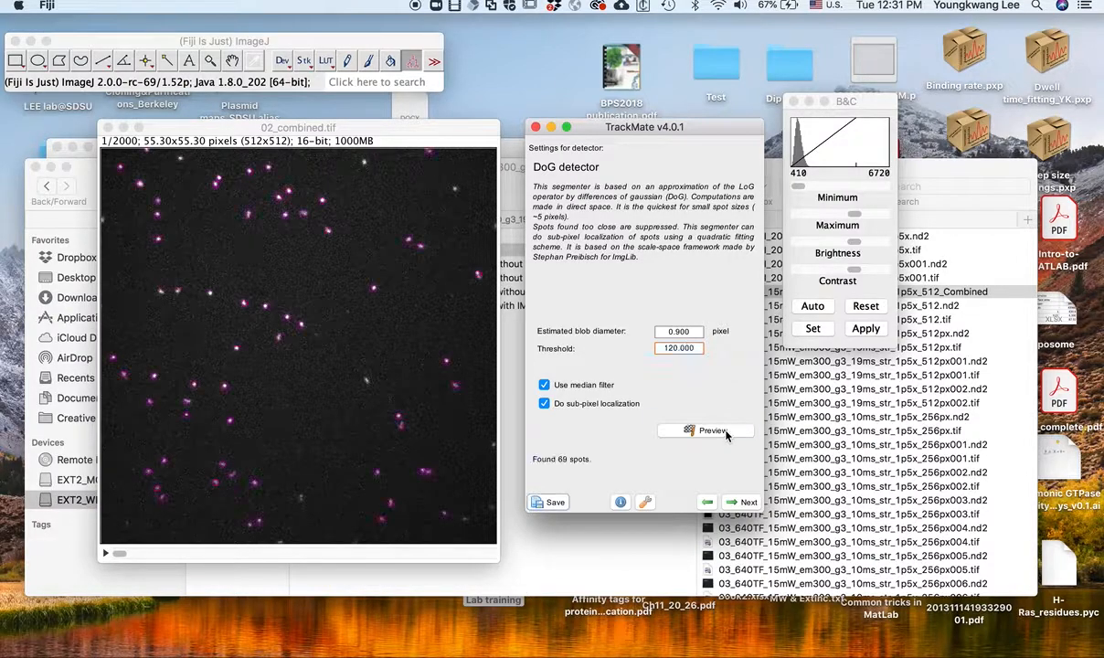
Try detector thresholds of 100 and 50, previewing the detected spots on the first frame for each
left_click(696, 348)
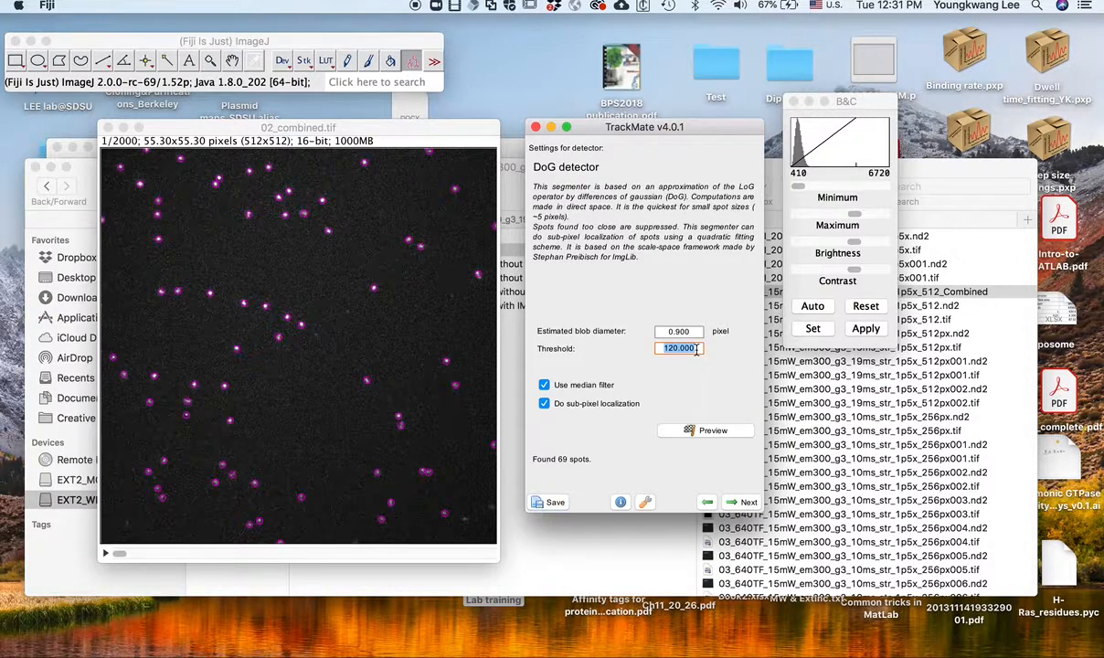
type("100")
left_click(688, 432)
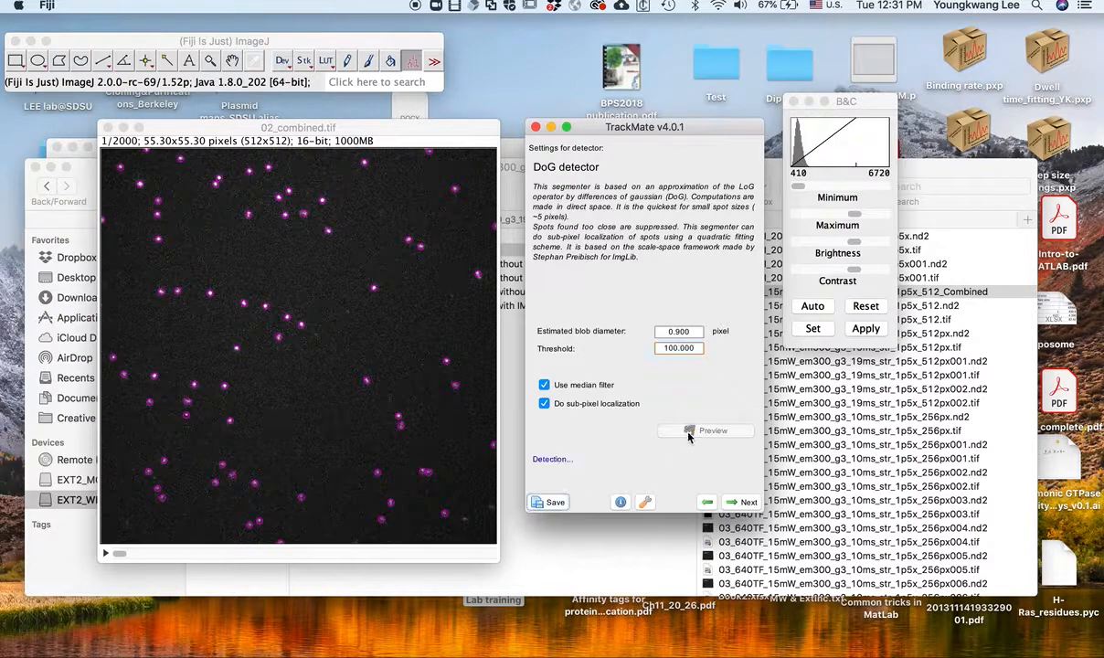
left_click(689, 348)
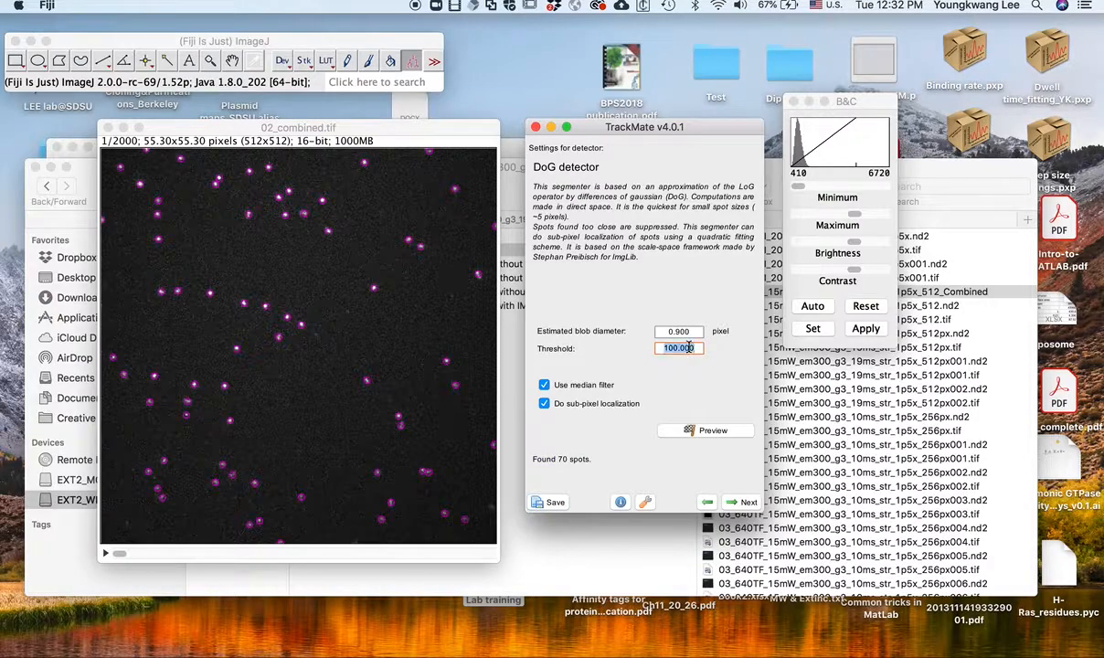
type("0")
left_click(706, 429)
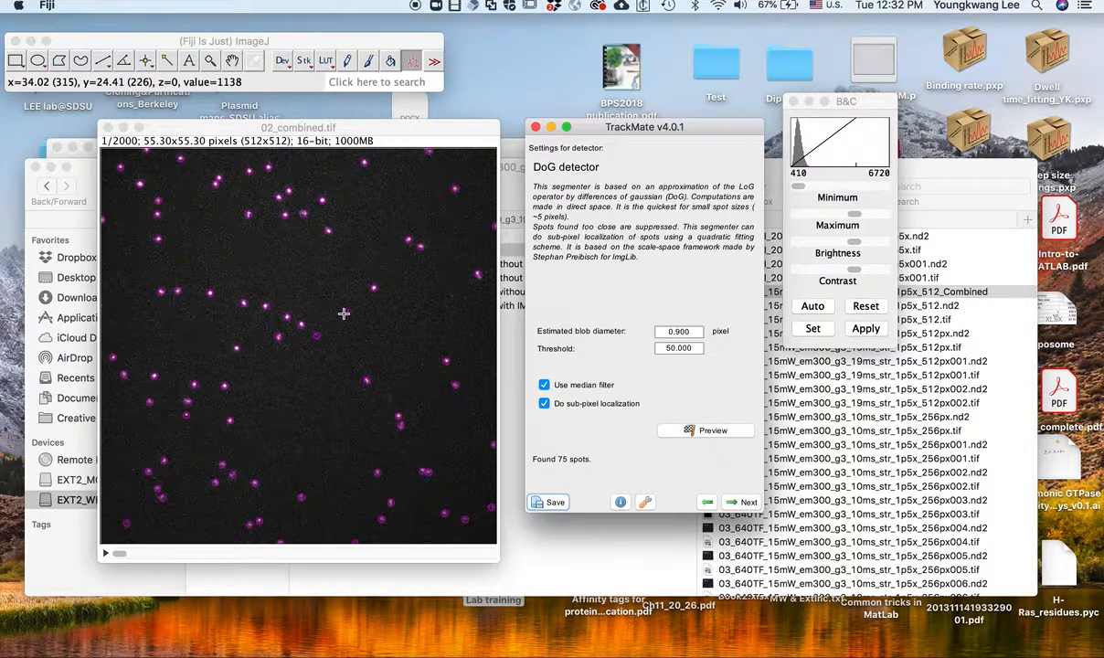
Try detector thresholds of 60 and 70, previewing the detected spots for each value
double_click(685, 348)
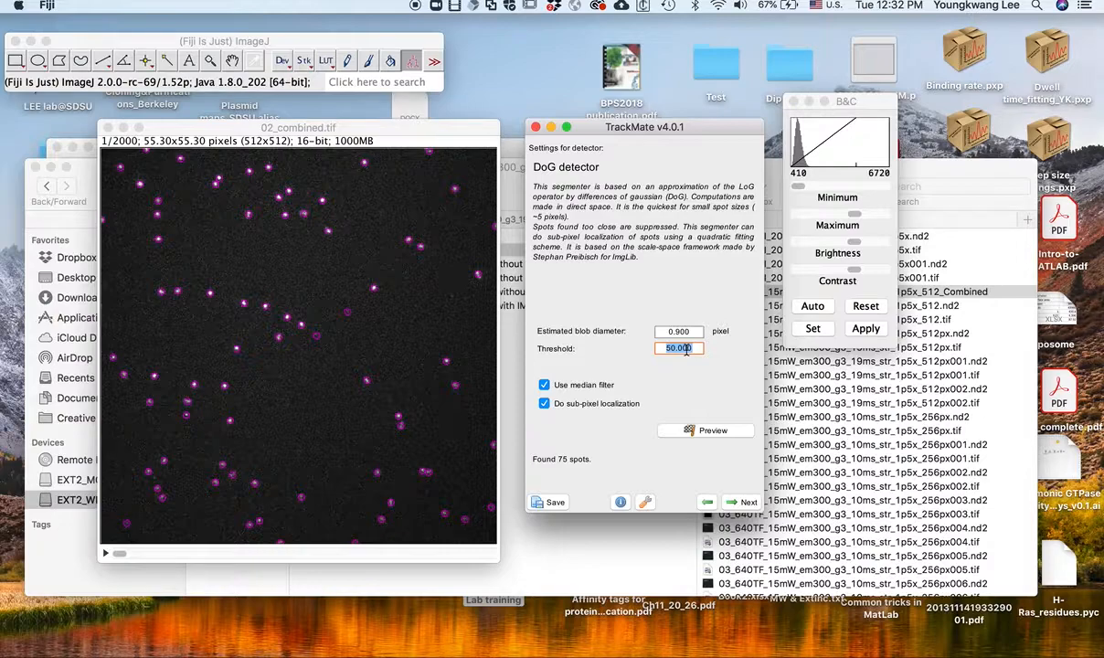
type("60")
left_click(705, 431)
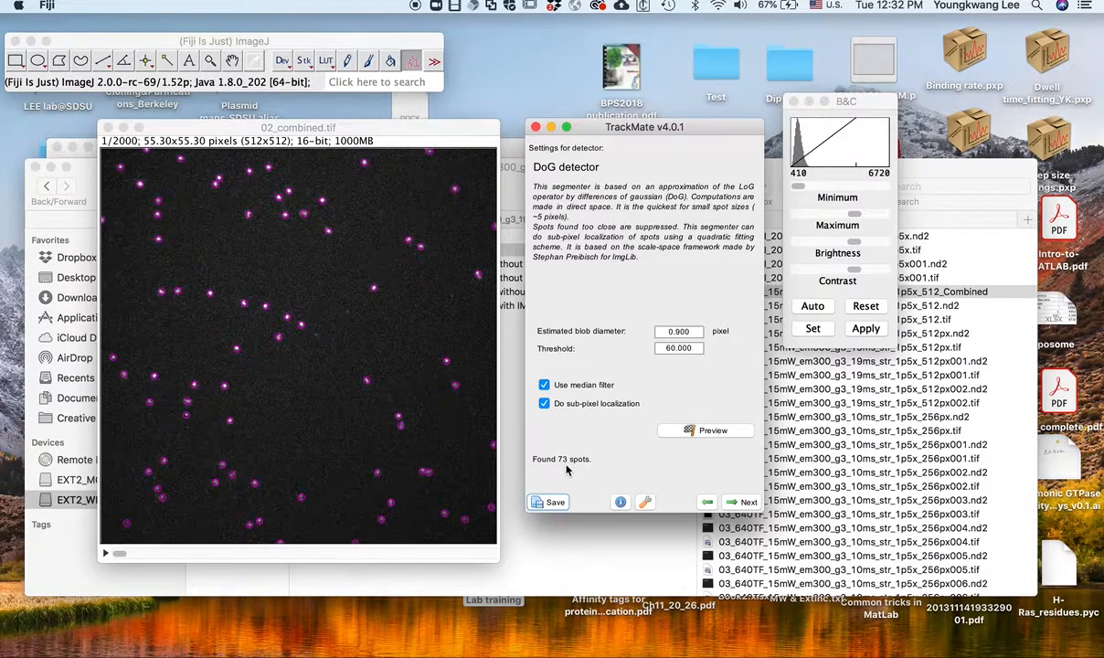
left_click(681, 348)
type("70.000")
left_click(704, 432)
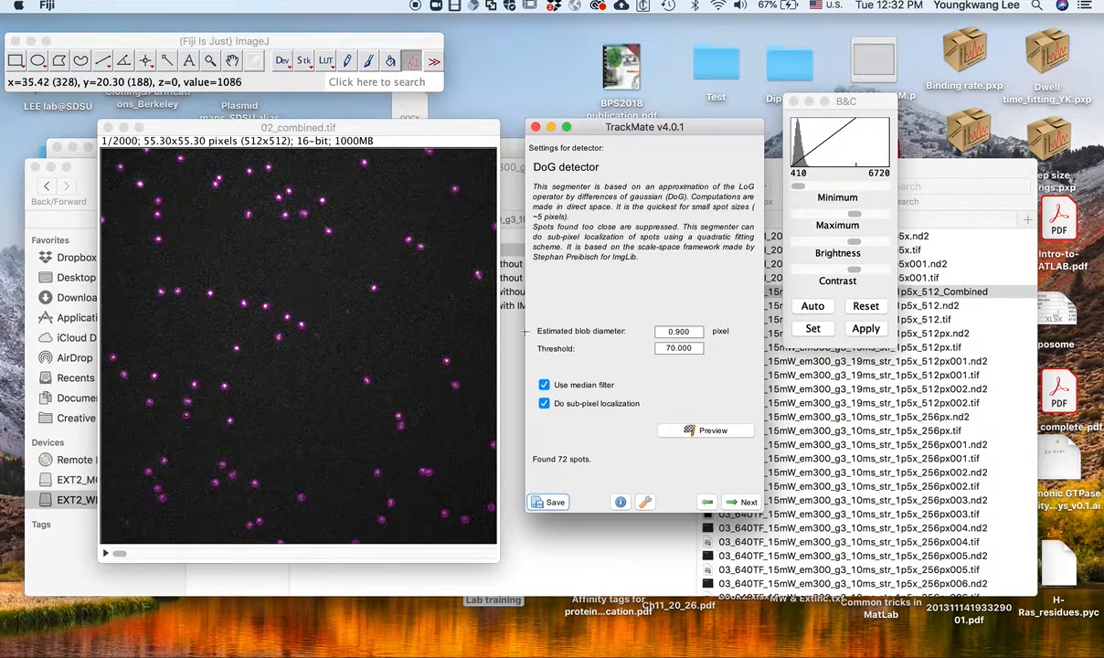
Try detector thresholds of 80 and 100, previewing the detected spots for each value
left_click(696, 347)
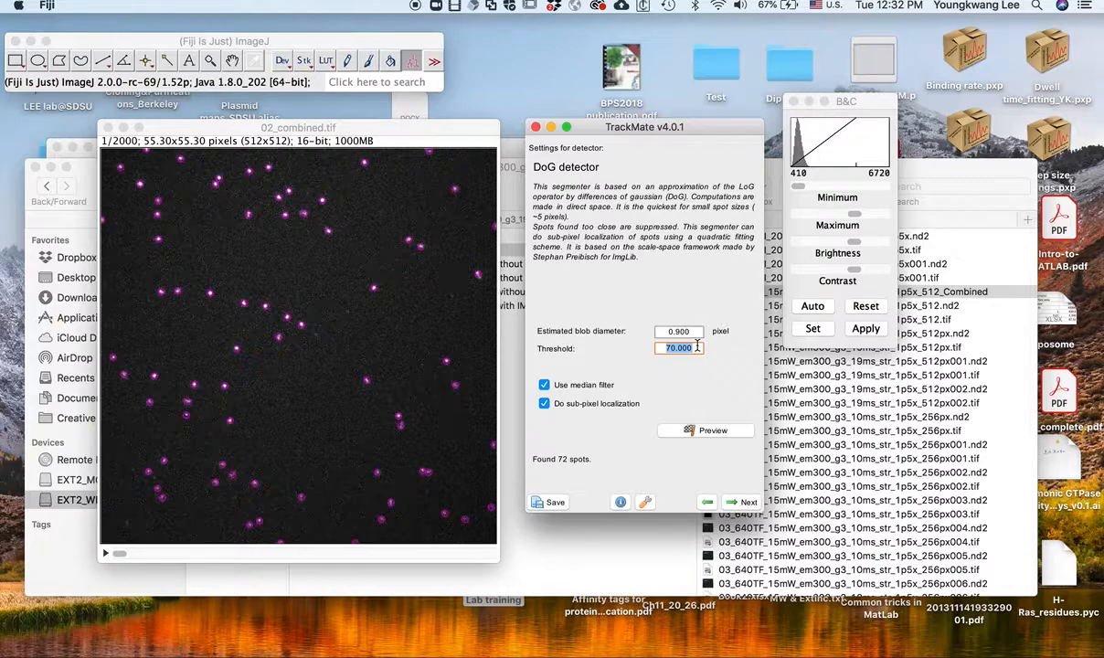
type("80")
left_click(713, 433)
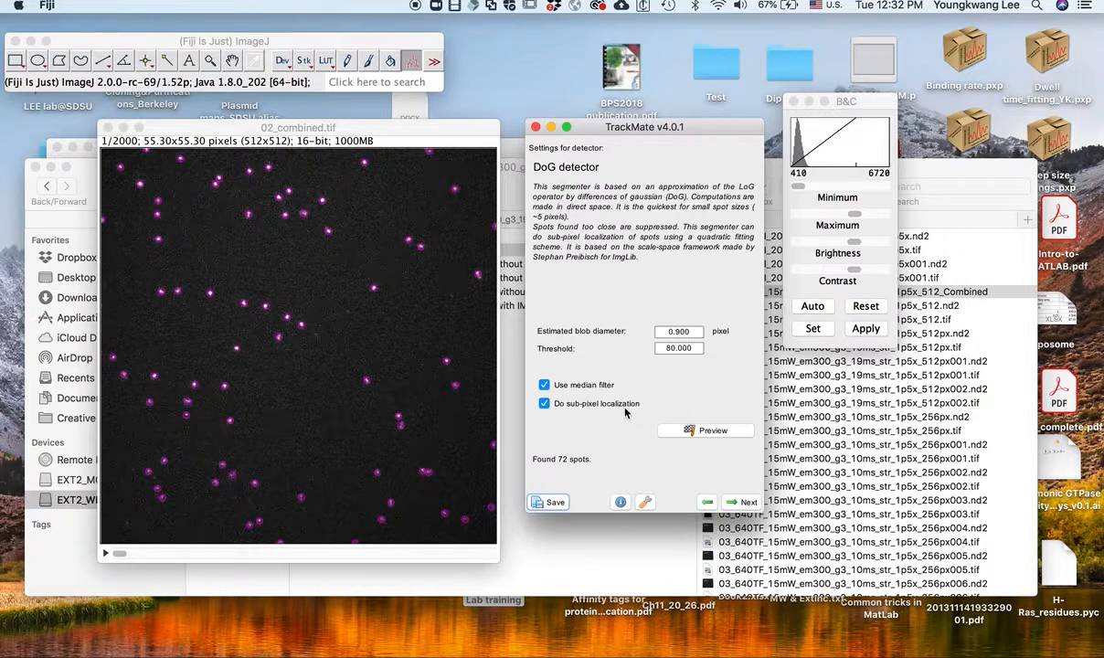
double_click(681, 349)
type("100")
left_click(712, 430)
Set the detector threshold back to 120 and preview the detected spots on the first frame
left_click(690, 348)
type("120")
left_click(716, 429)
Check the spot detection at threshold 120 by previewing it on frames 2 and 4 of the stack
left_click(327, 428)
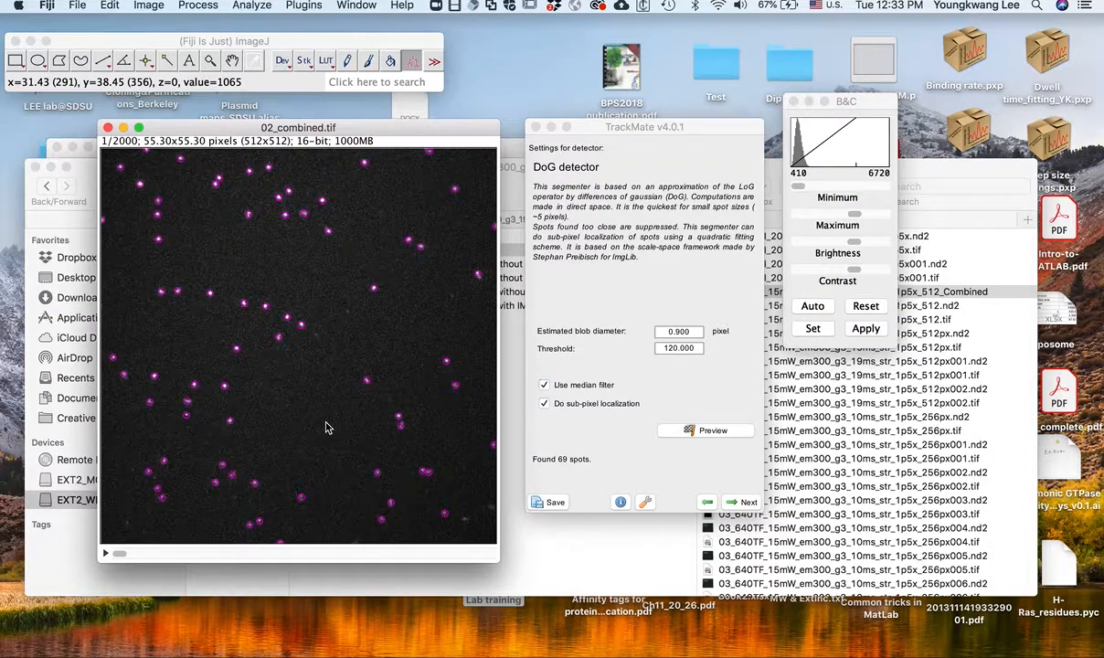
scroll(327, 428, "down", 1)
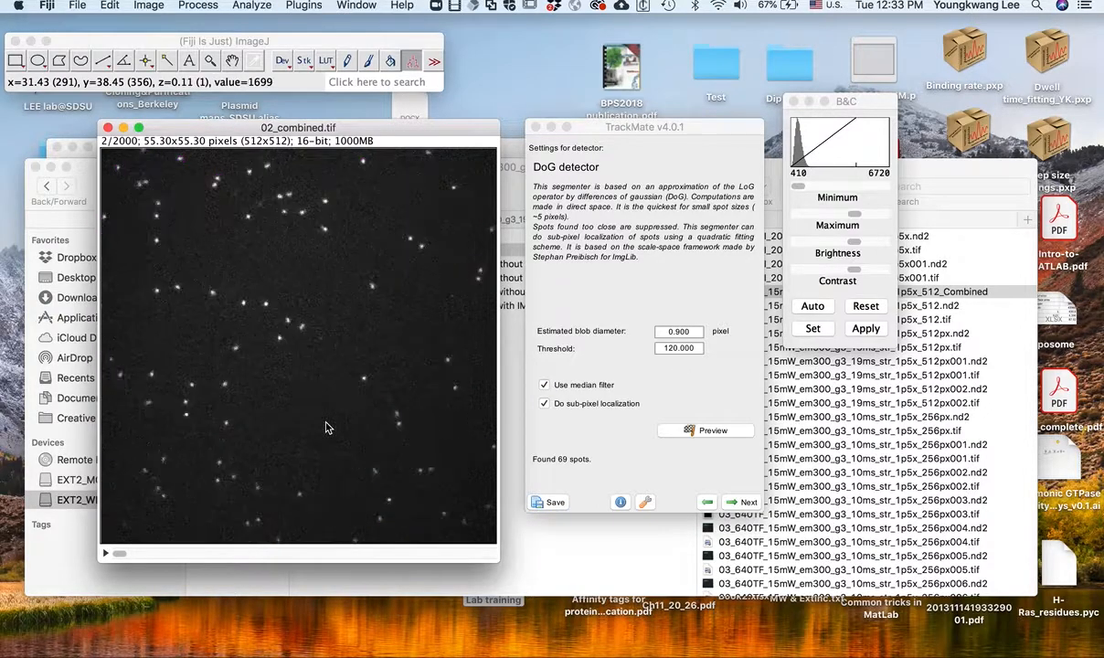
left_click(740, 437)
scroll(445, 399, "down", 1)
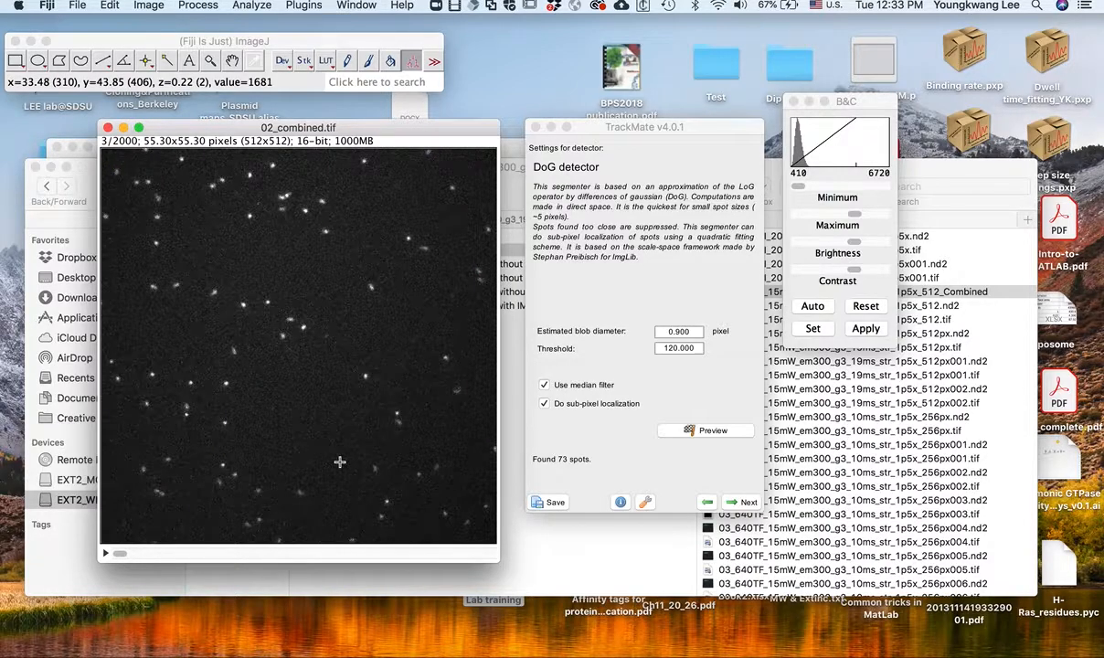
scroll(339, 313, "down", 1)
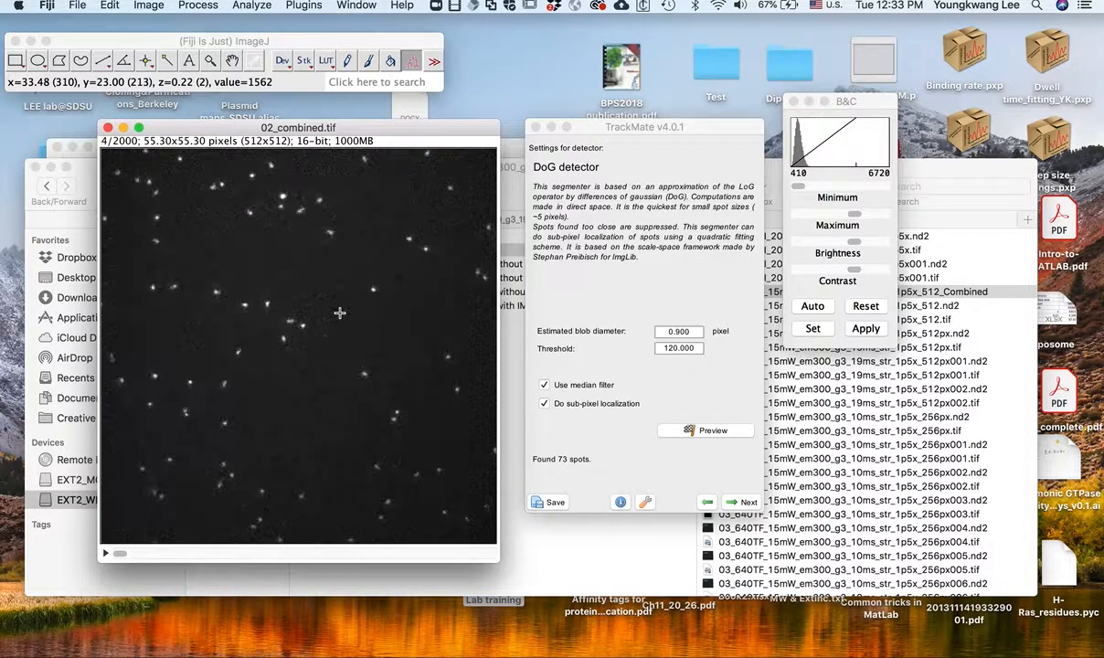
left_click(706, 431)
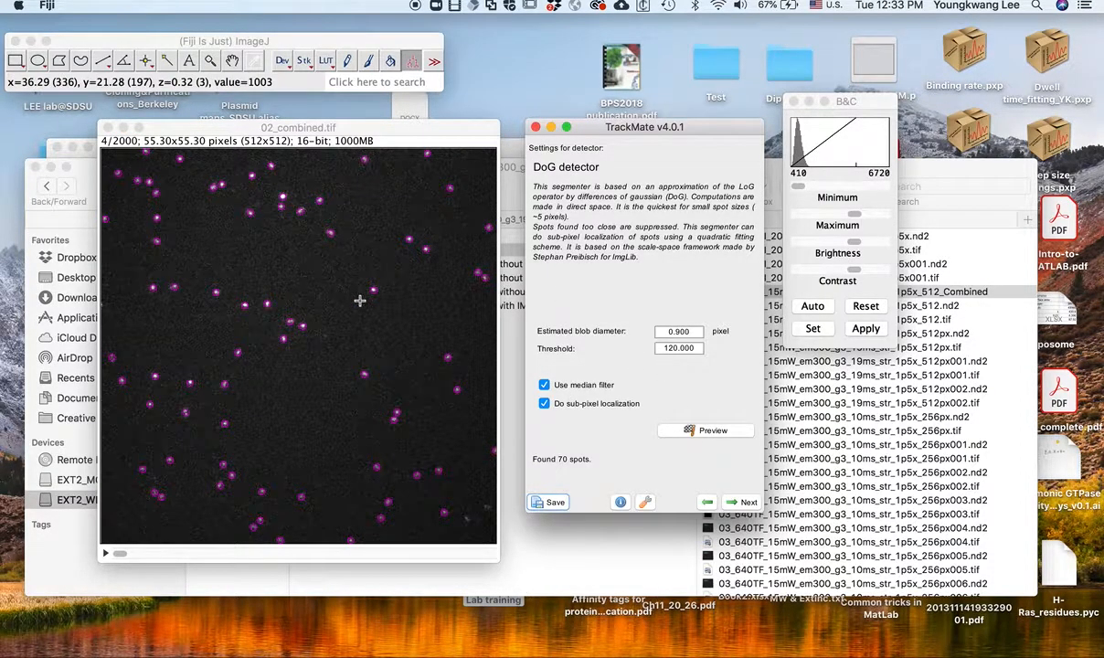
Check the spot detection on frames 1020 and 1600 of the stack by previewing it on each
left_click(117, 554)
left_click_drag(117, 554, 306, 566)
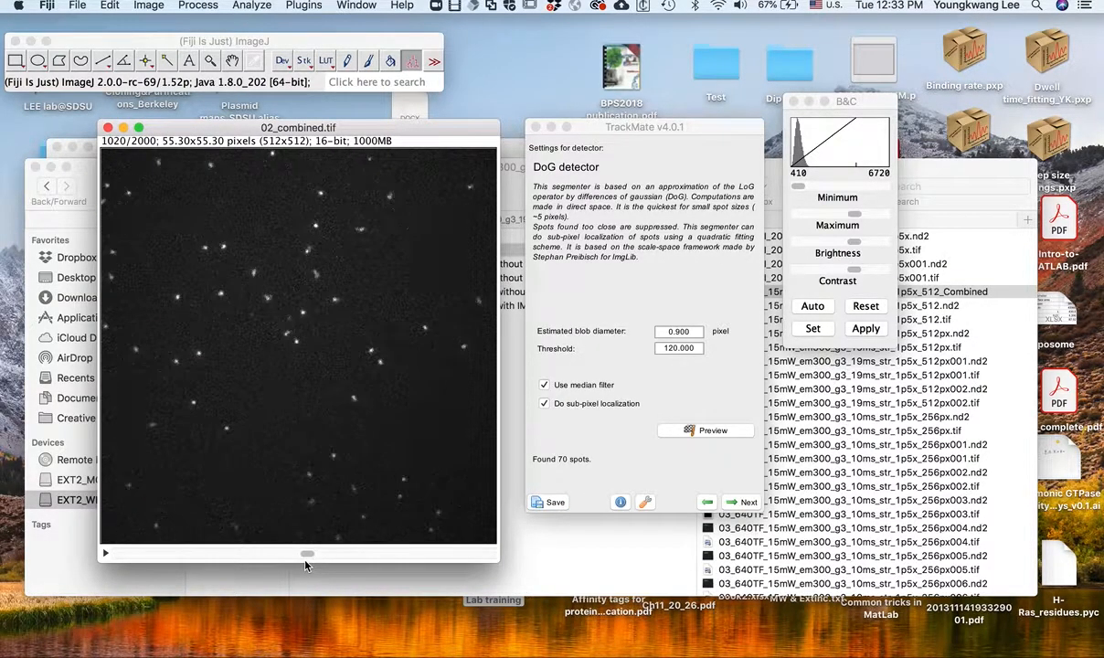
left_click(694, 431)
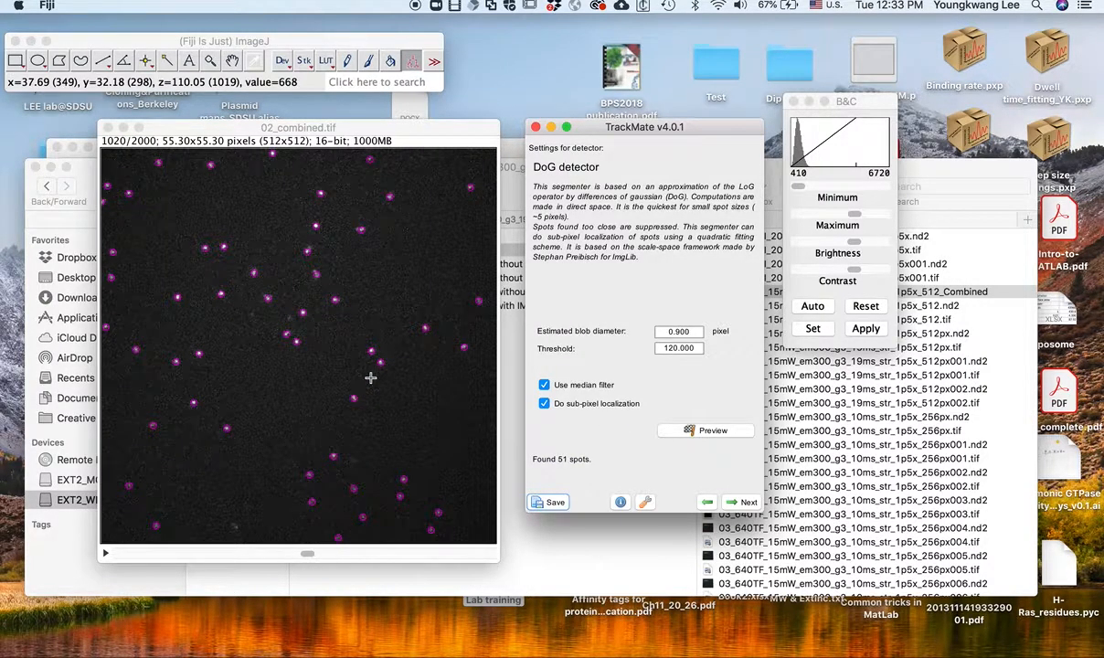
left_click_drag(307, 553, 412, 566)
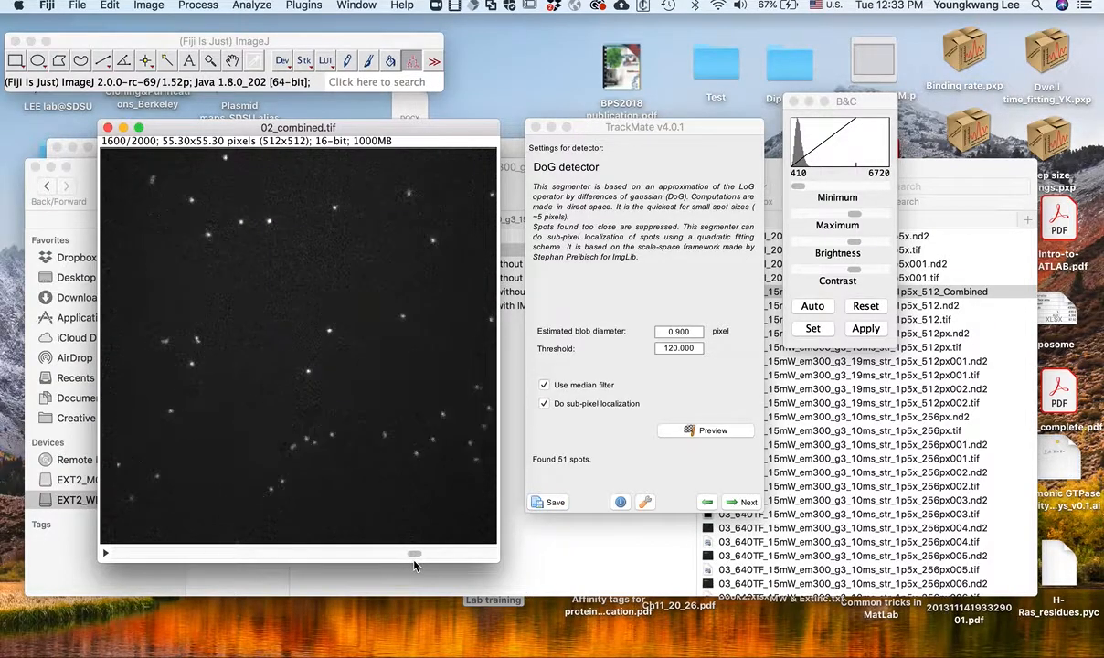
left_click(705, 431)
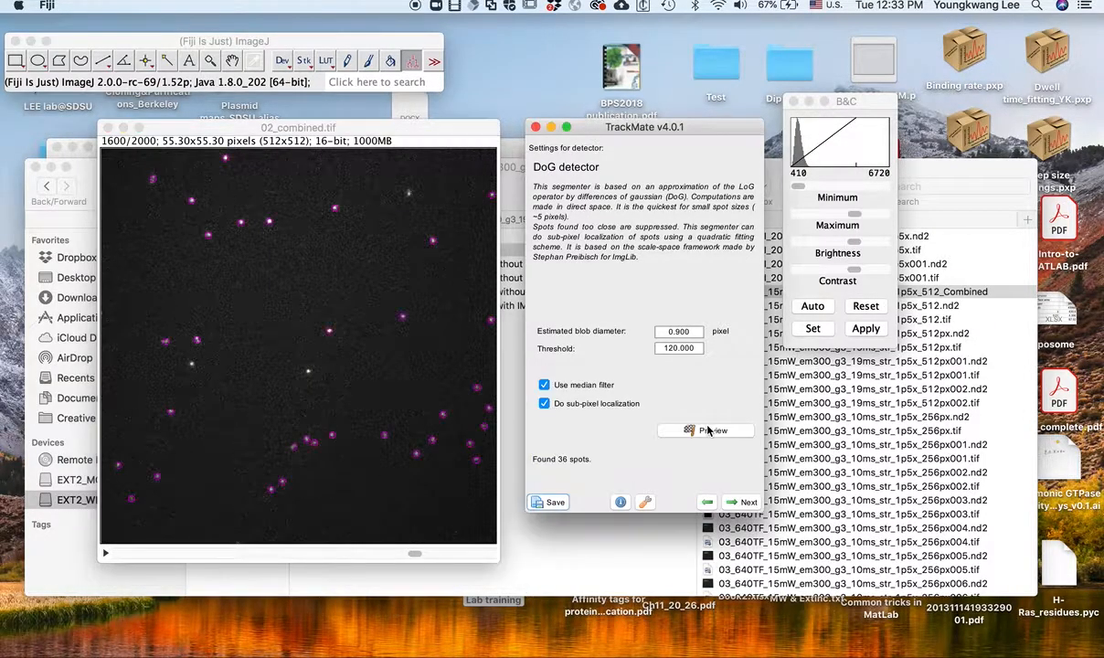
Run the DoG detection on the whole stack and accept the initial thresholding with all spots kept
left_click(745, 502)
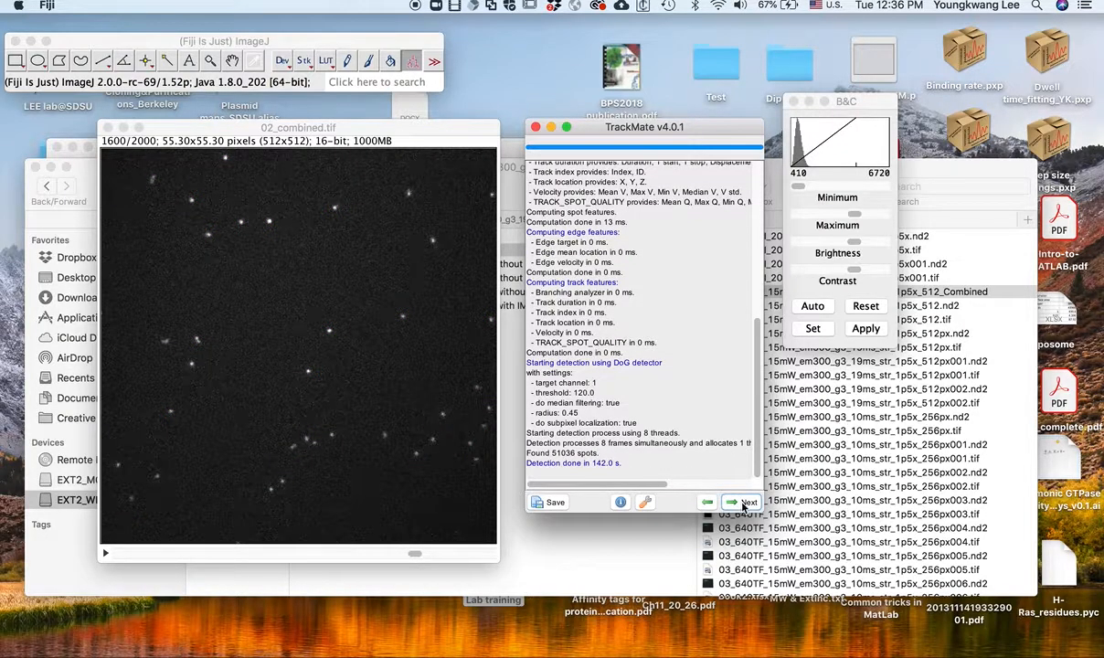
left_click(742, 503)
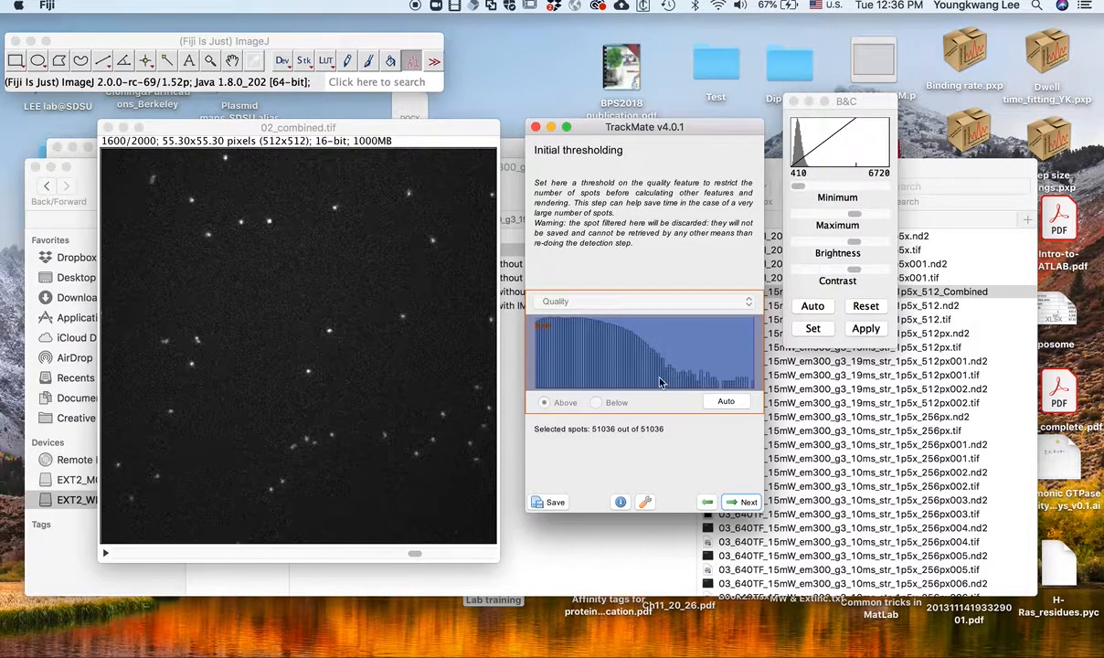
left_click(743, 502)
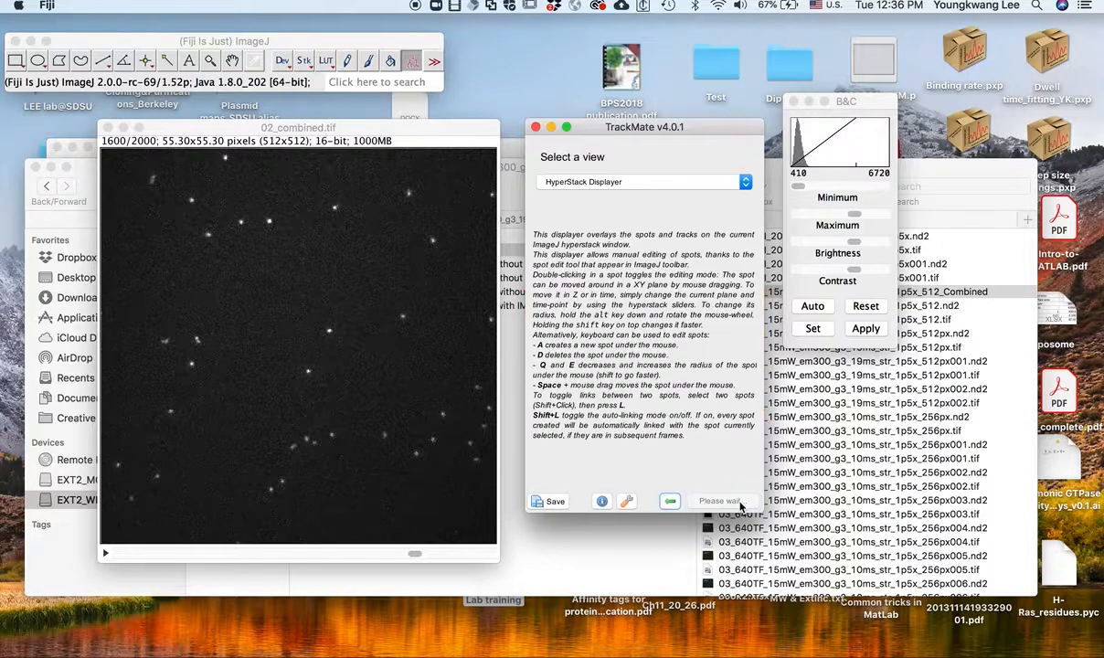
Keep the HyperStack Displayer as the view and continue to tracker selection without adding any spot filters
left_click(610, 183)
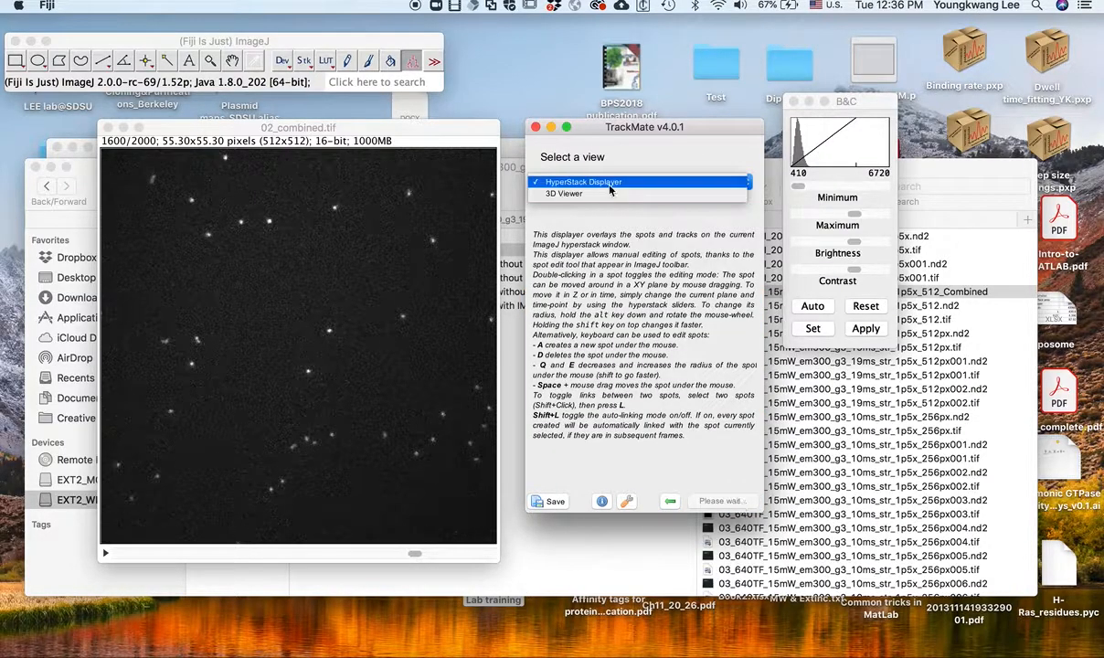
left_click(643, 294)
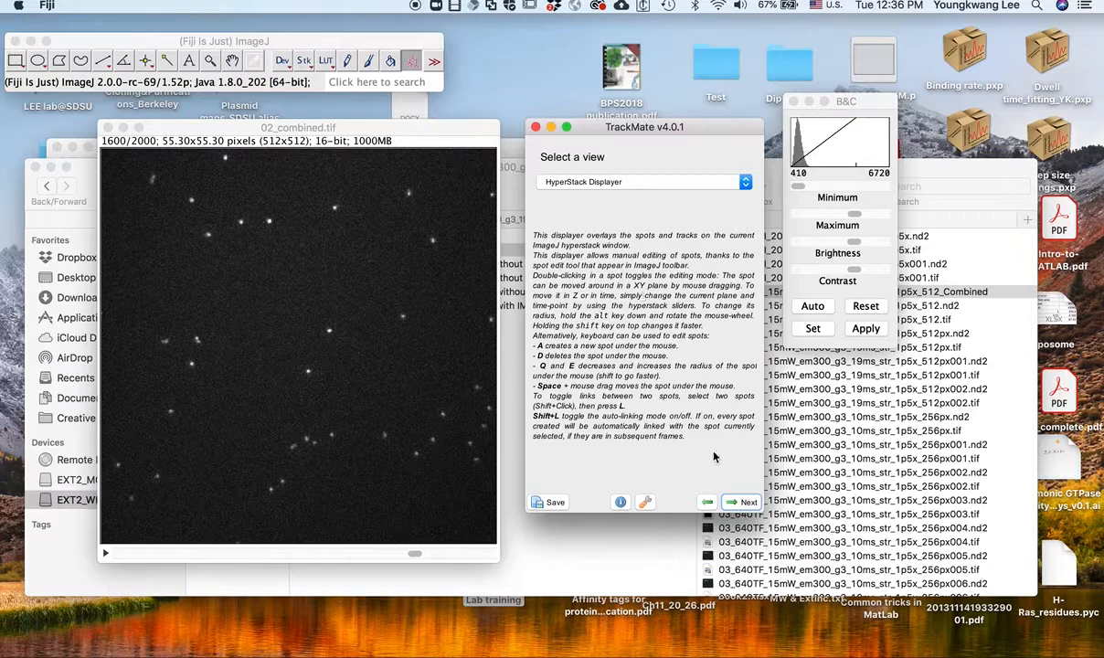
left_click(743, 503)
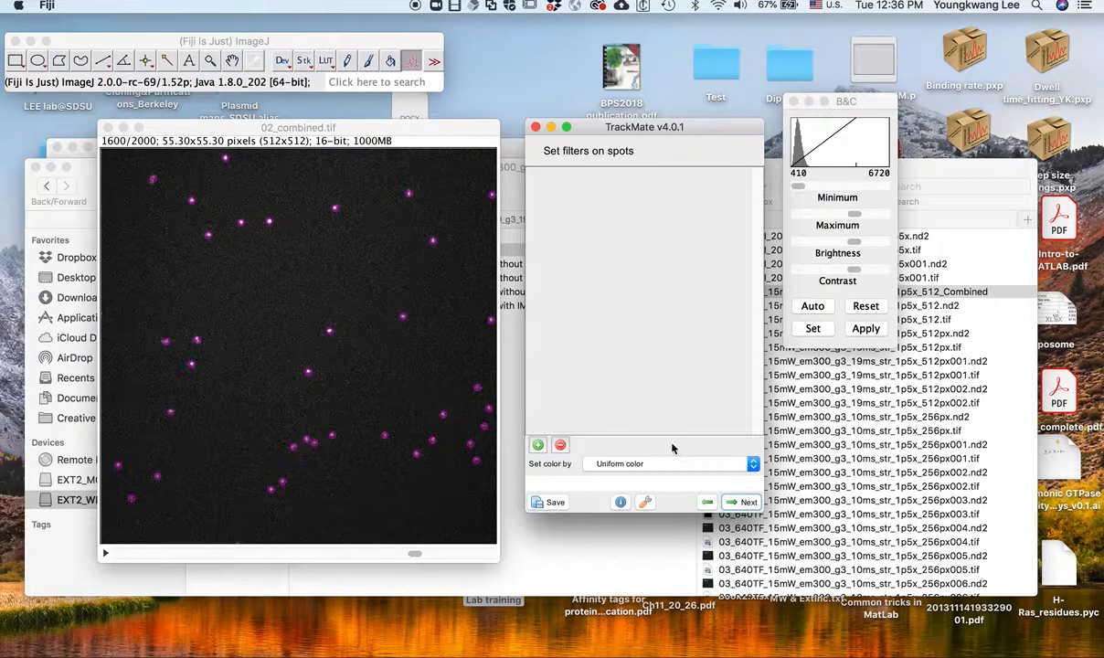
left_click(742, 503)
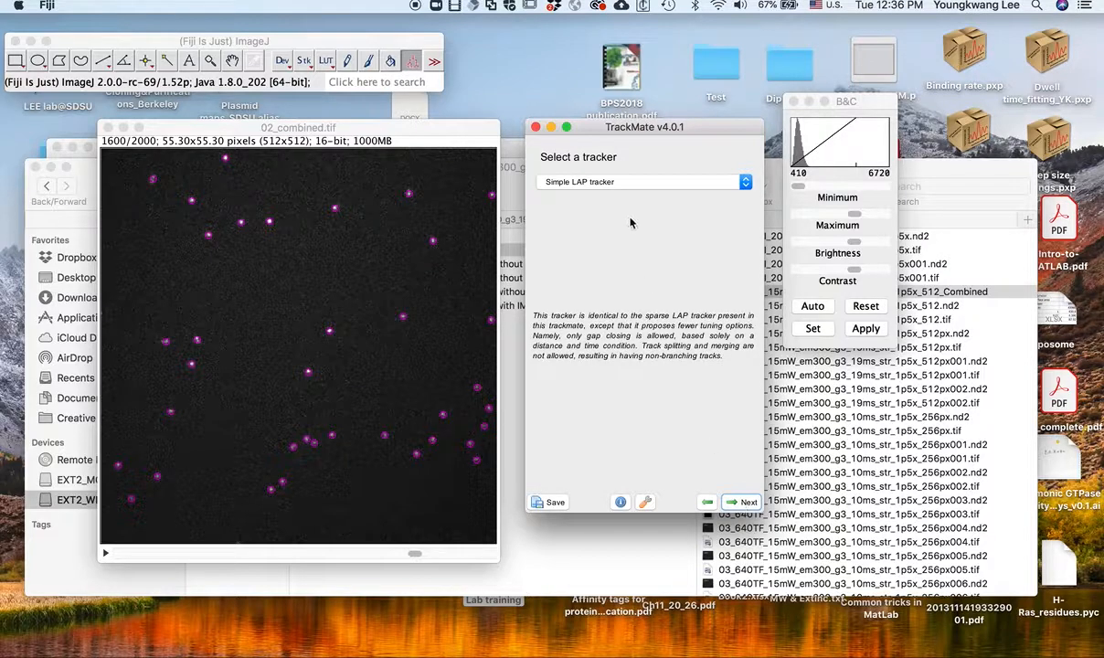
Choose the LAP Tracker for linking the spots and proceed to its settings
left_click(612, 181)
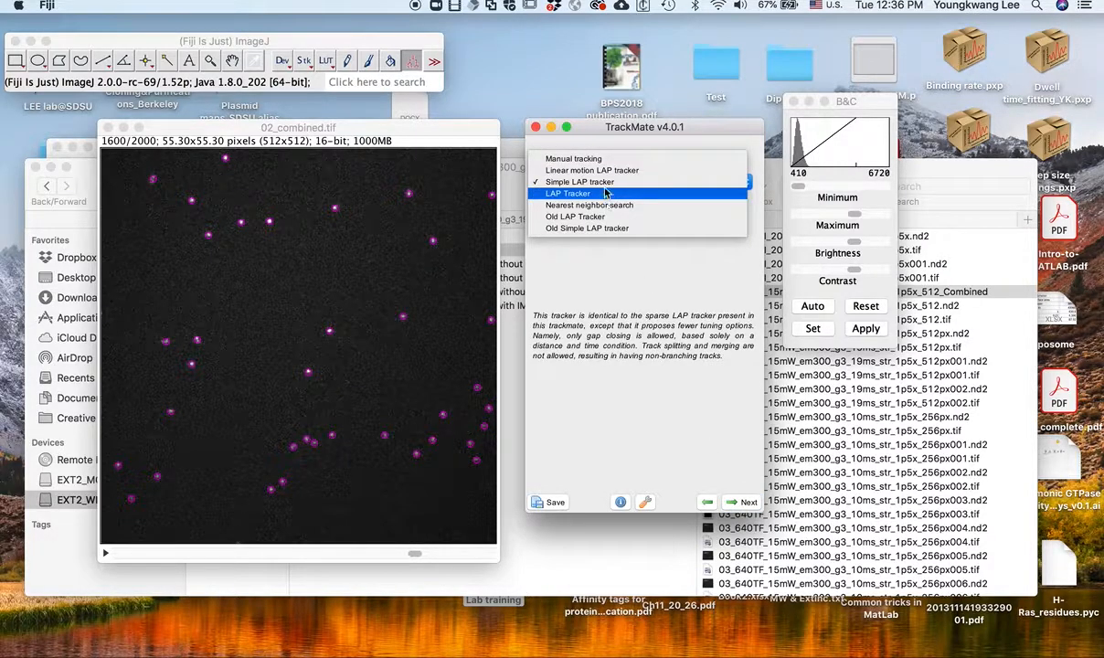
left_click(573, 193)
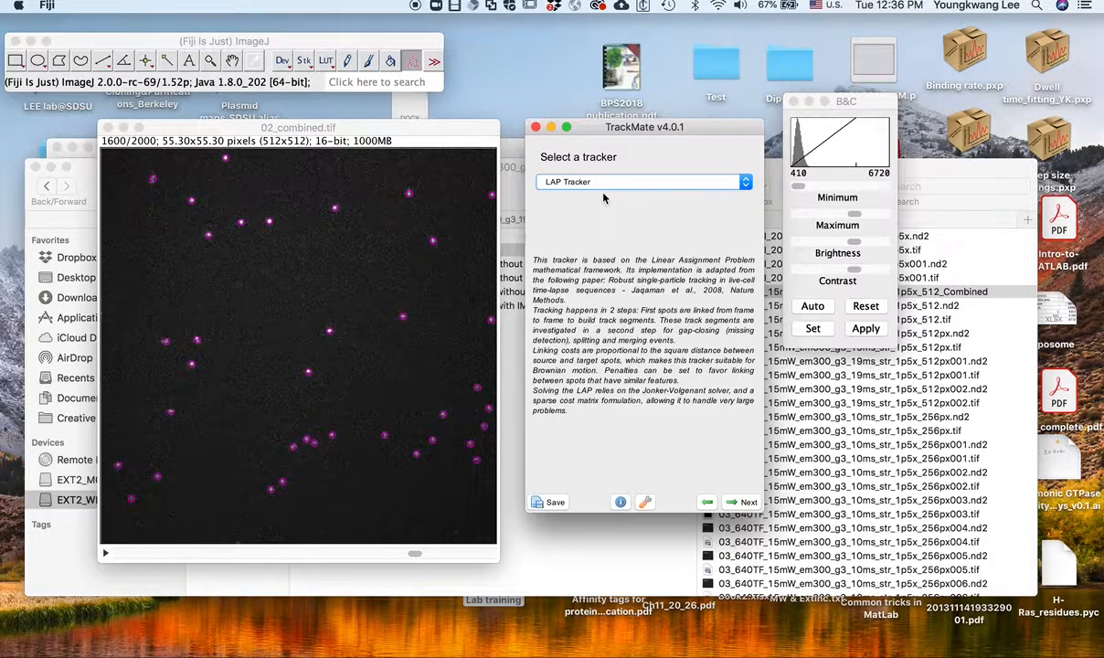
left_click(745, 503)
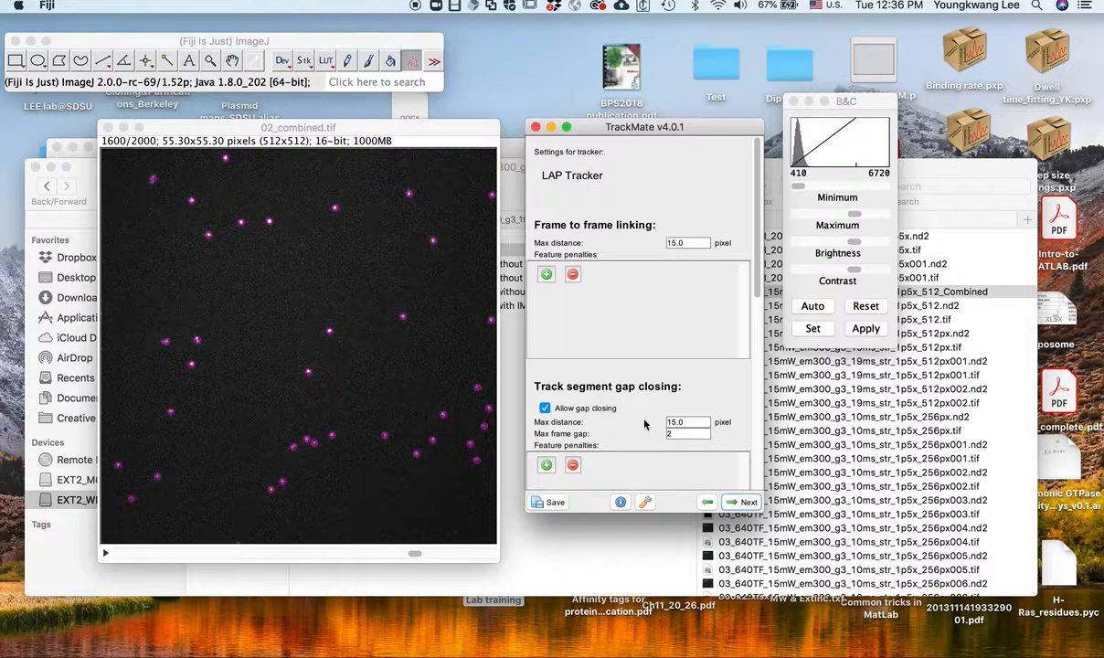
Set the frame-to-frame linking max distance to 1.5 pixel and disable track segment gap closing
left_click(686, 242)
type("1.5")
scroll(613, 318, "down", 2)
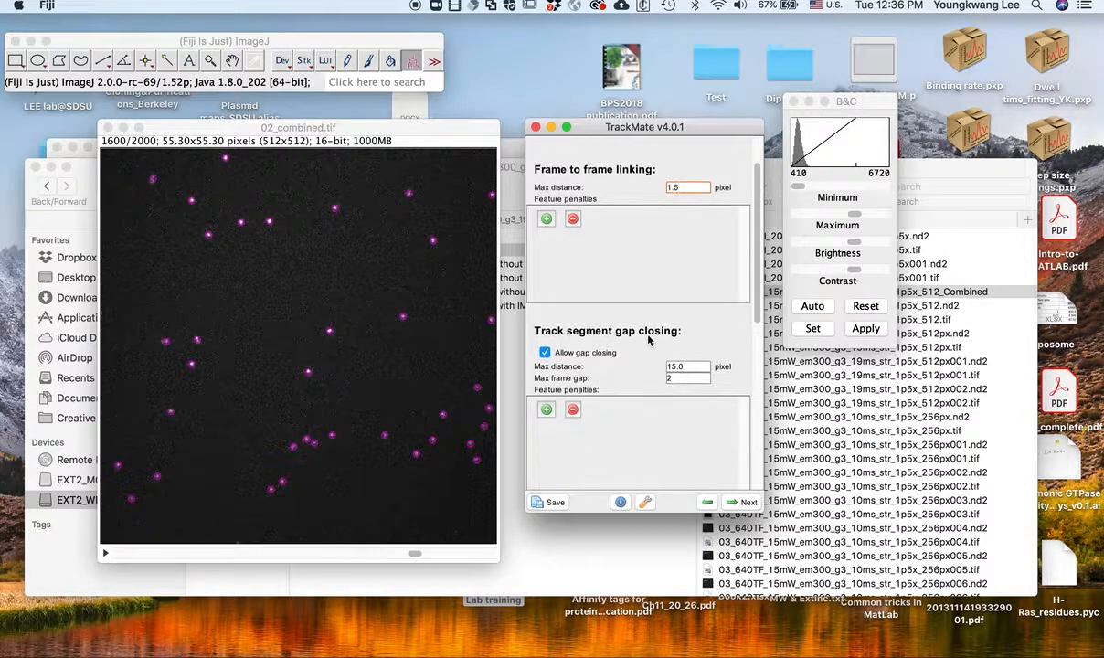
left_click(594, 358)
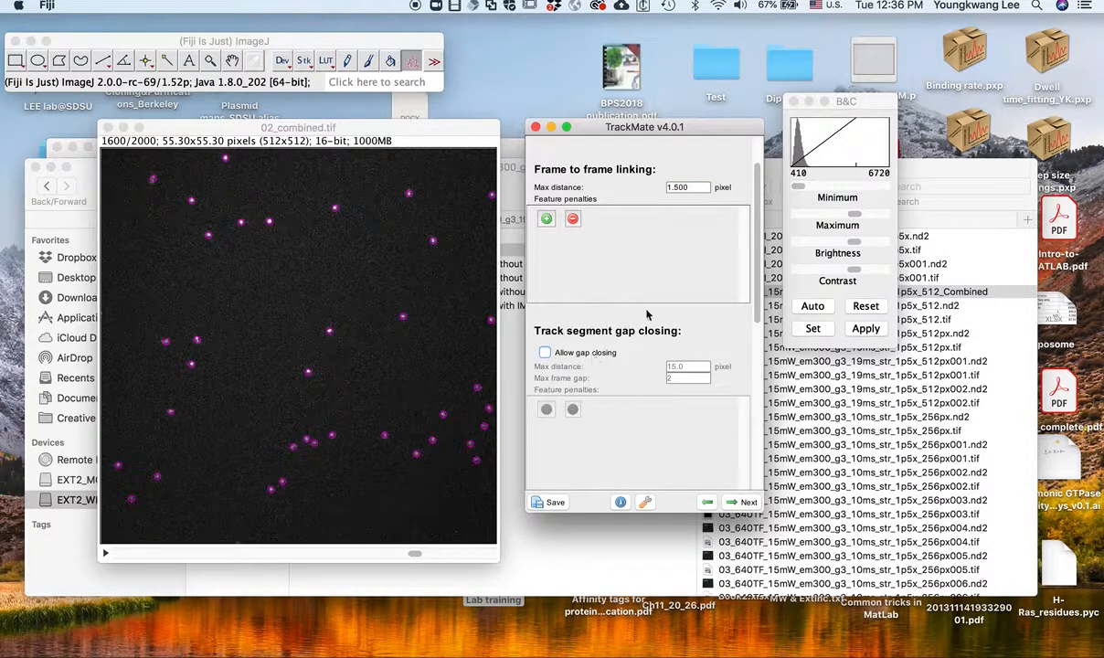
scroll(639, 311, "up", 2)
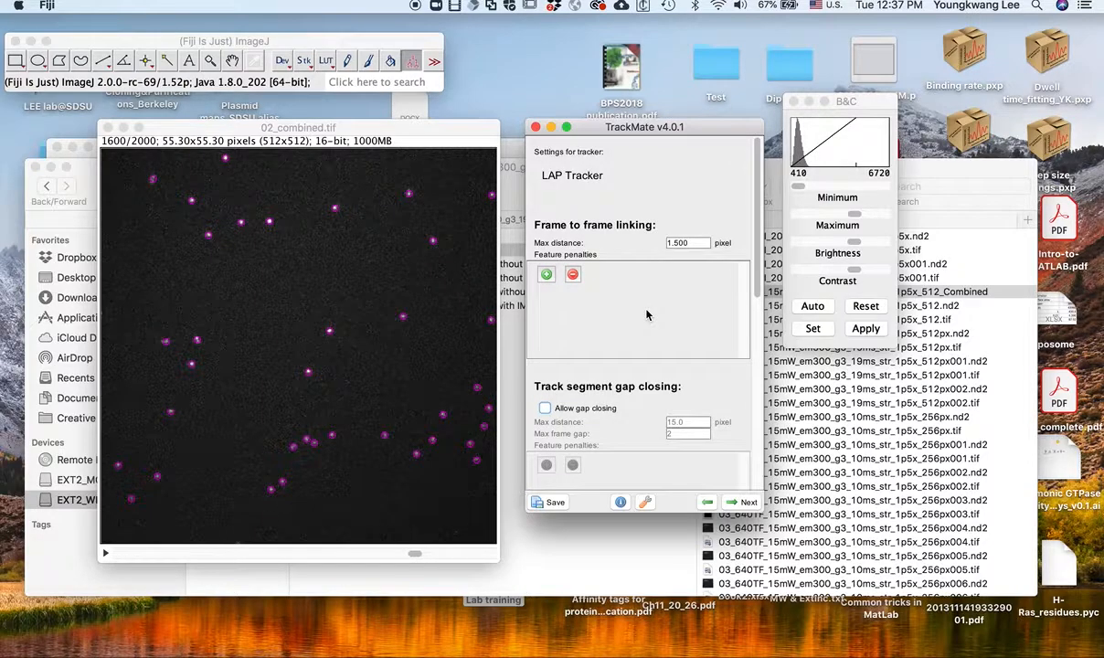
scroll(646, 315, "down", 1)
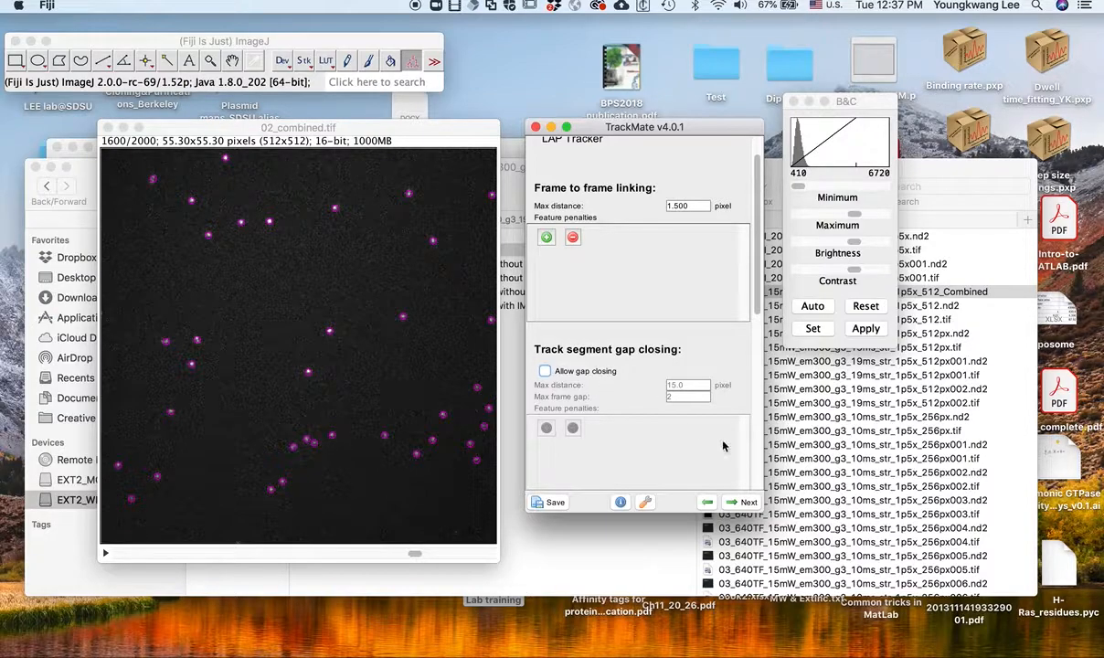
Run the LAP tracking and add a track filter on the number of spots in track
left_click(742, 501)
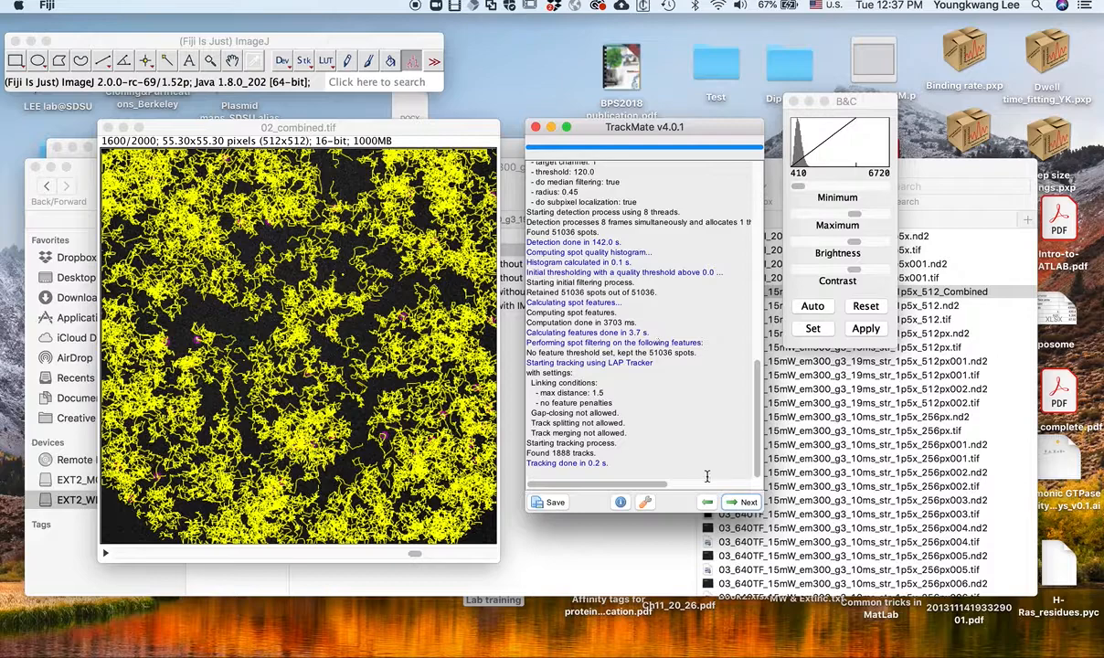
left_click(744, 503)
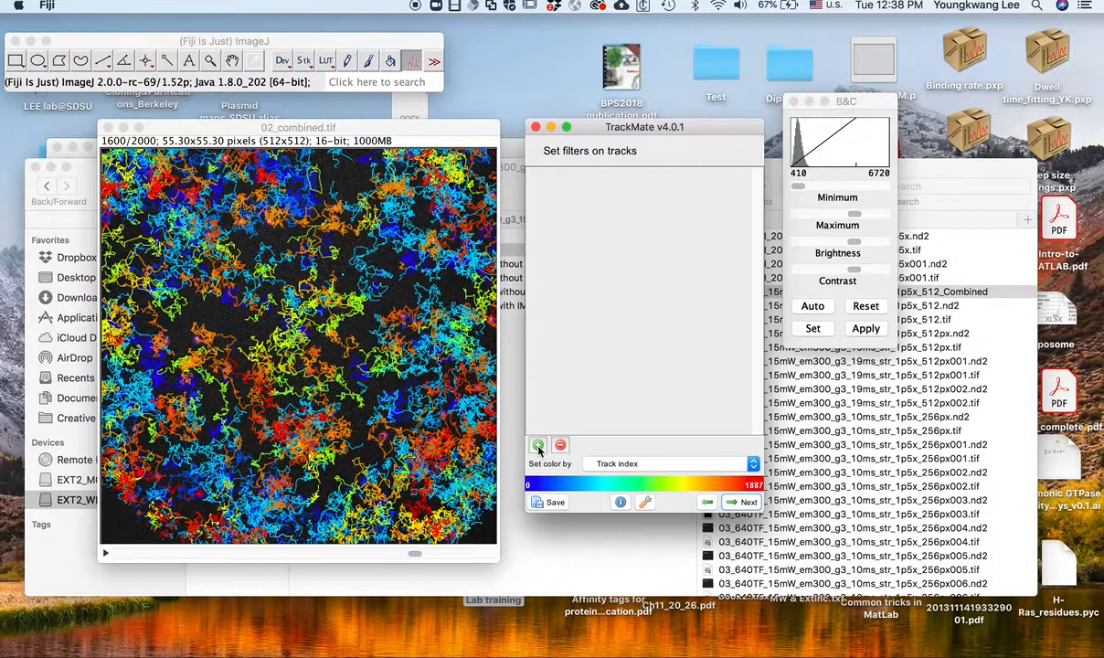
left_click(539, 445)
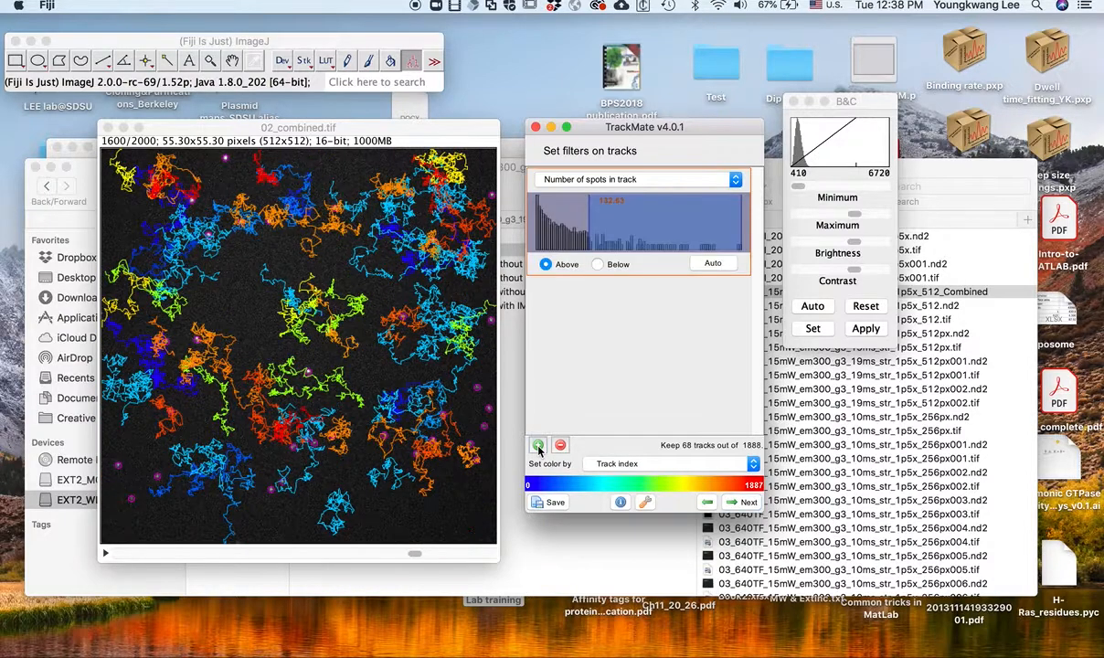
Keep the number of spots in track as the filter feature and lower its threshold to about 13
left_click(591, 181)
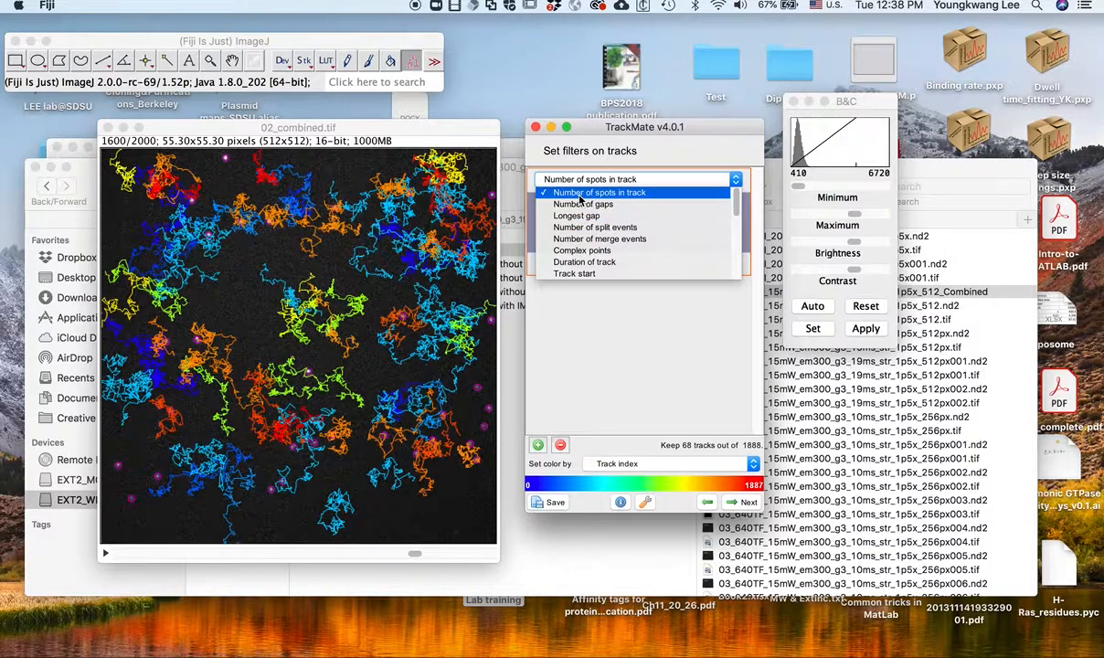
left_click(580, 200)
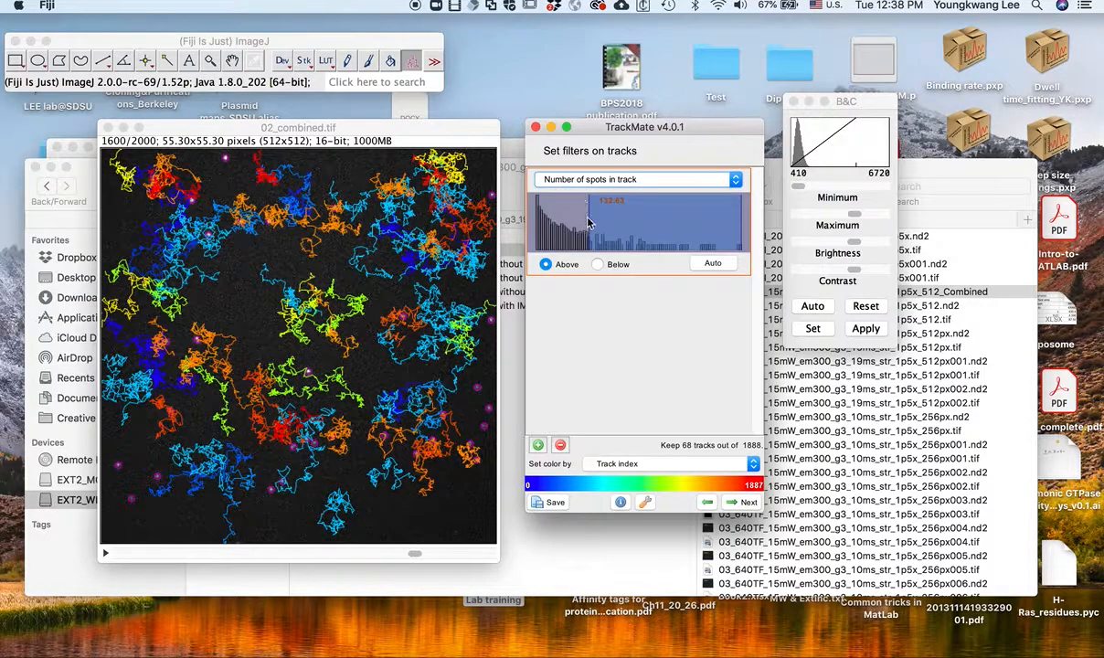
left_click_drag(590, 228, 562, 231)
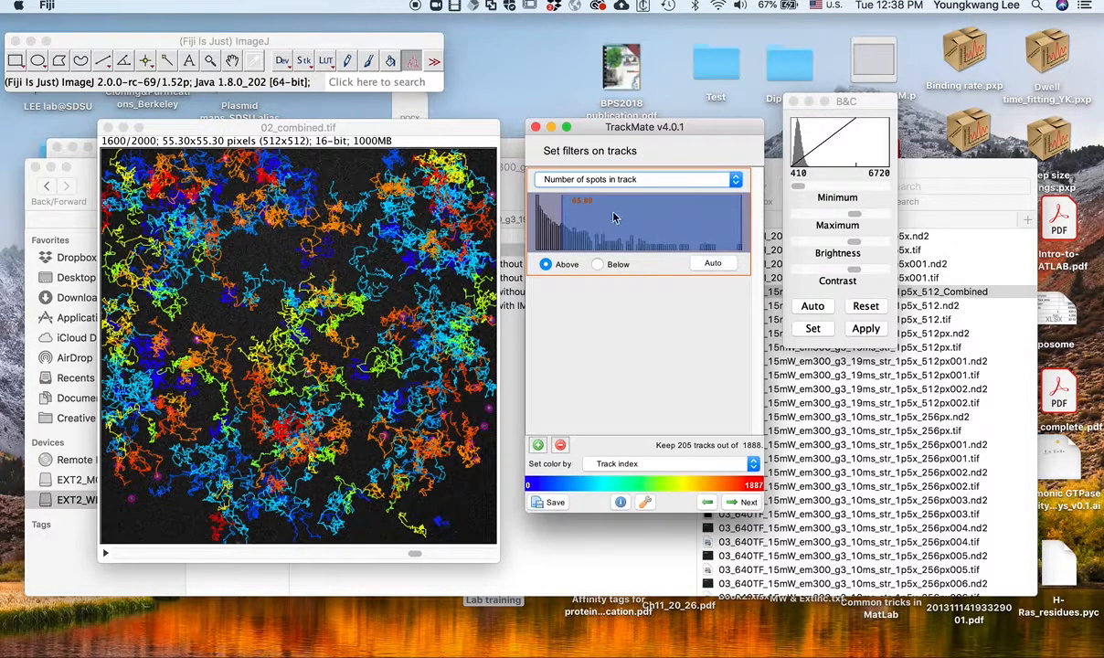
left_click_drag(563, 211, 540, 212)
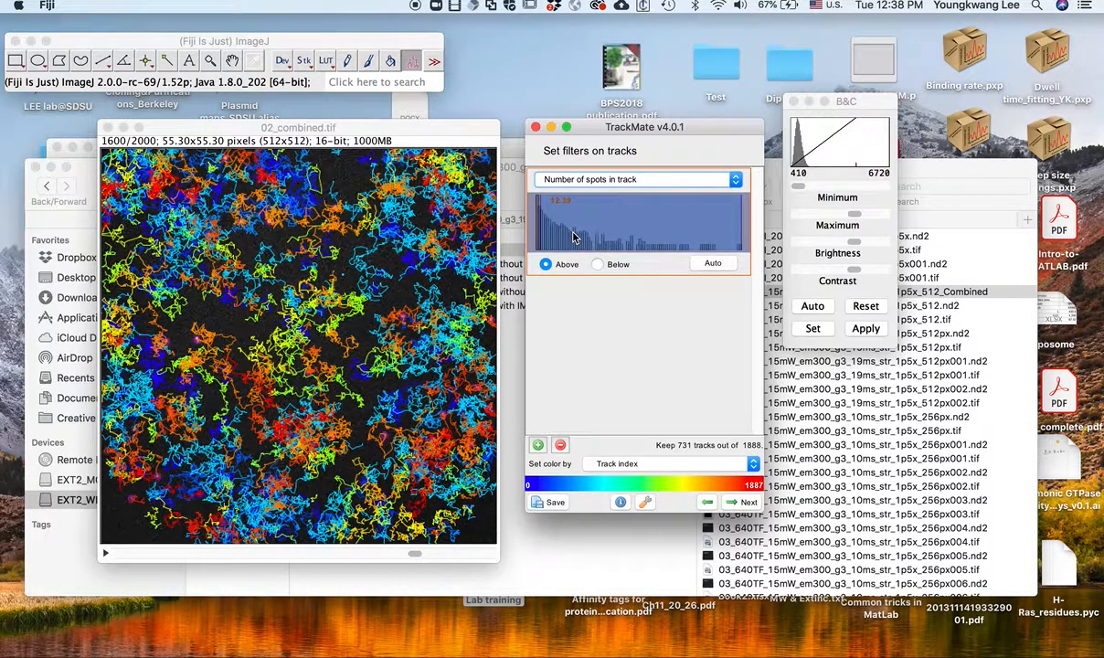
Switch the number-of-spots filter to below and vary its threshold between about 2.84 and 8.57 to inspect the short tracks
left_click(598, 264)
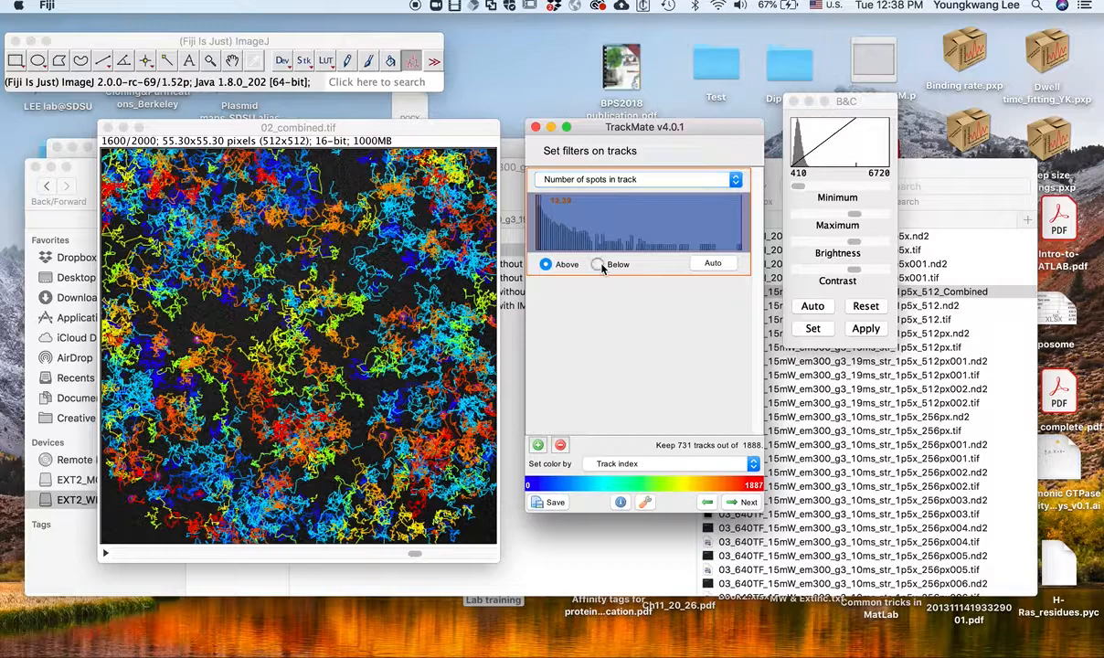
left_click_drag(541, 231, 539, 233)
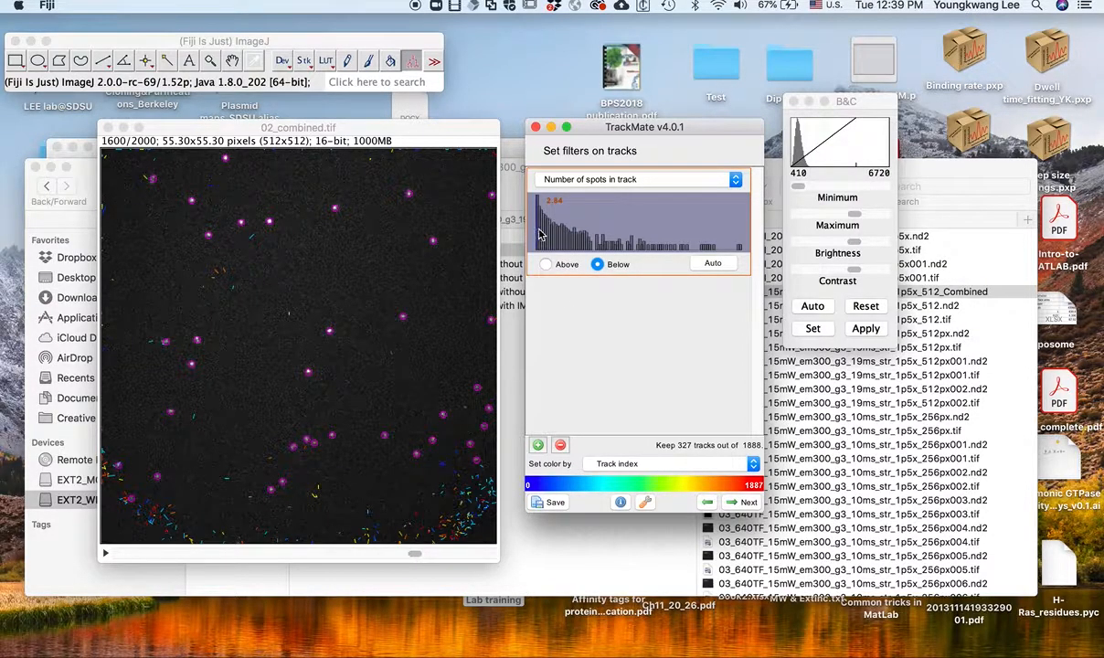
left_click_drag(539, 235, 538, 234)
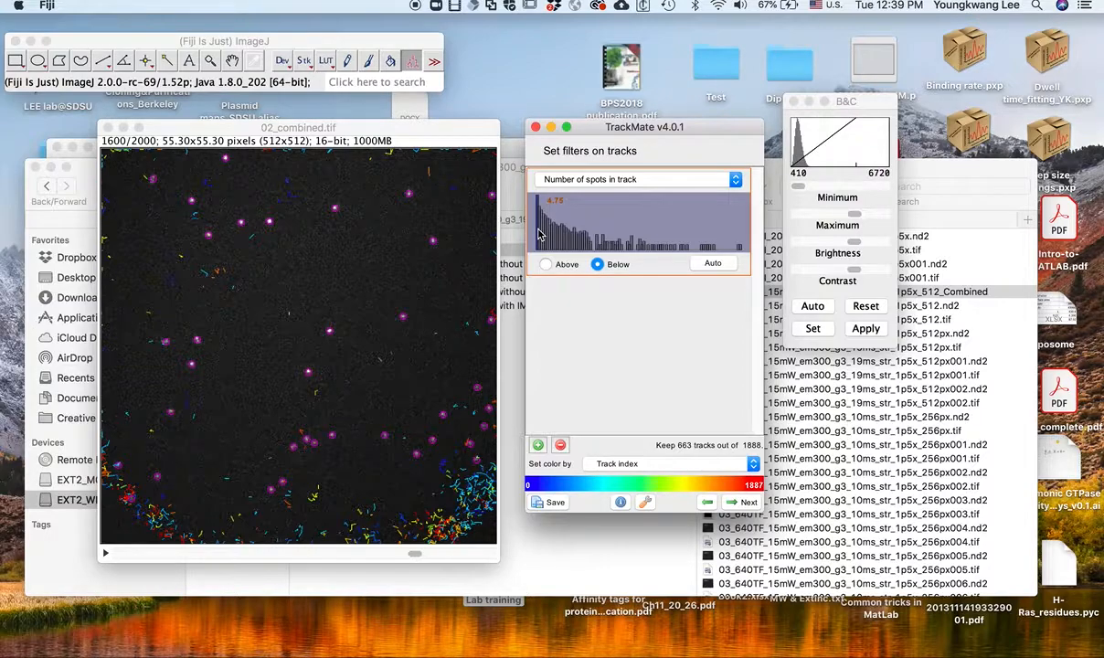
left_click_drag(539, 235, 541, 235)
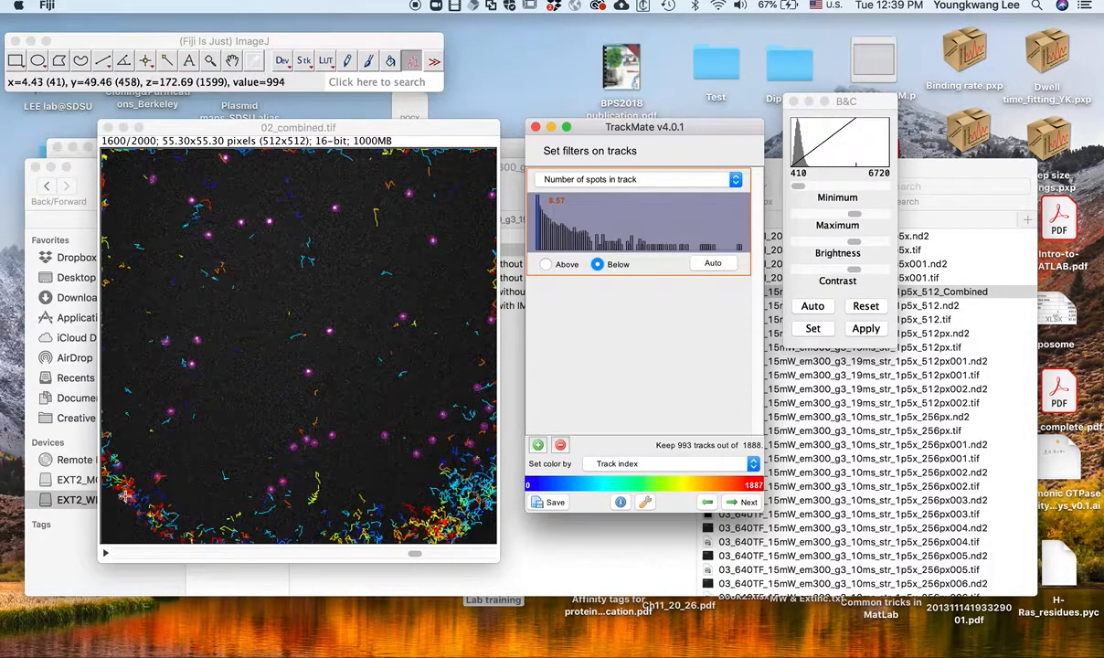
left_click(111, 455)
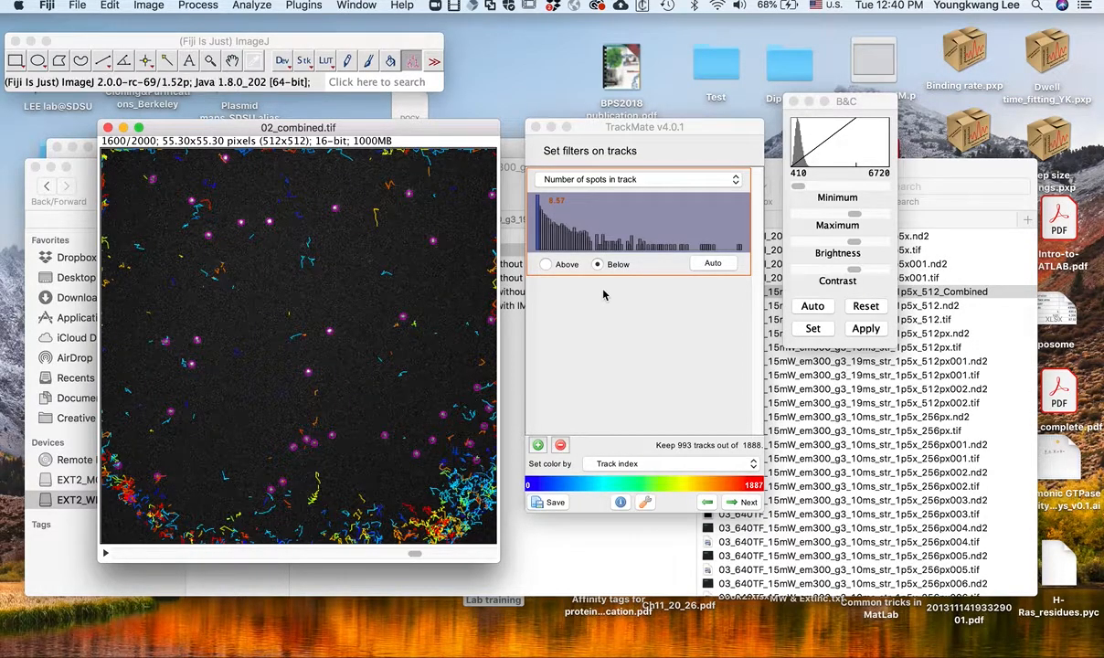
Set the number-of-spots threshold to about 2.84 and keep the tracks above it
left_click(539, 233)
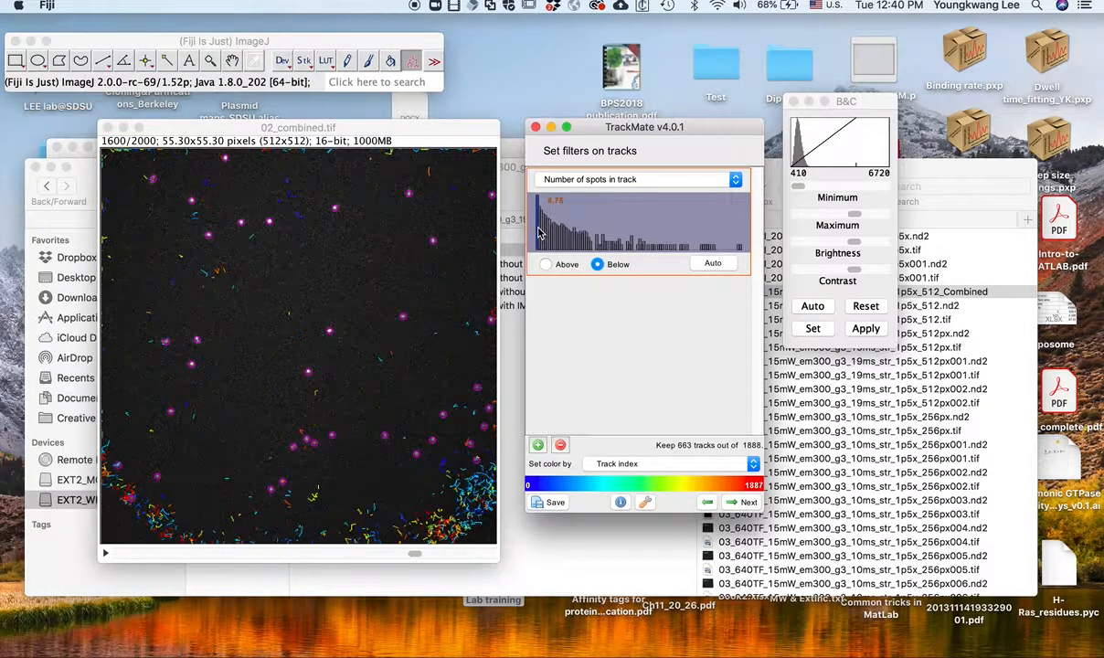
left_click_drag(538, 233, 537, 233)
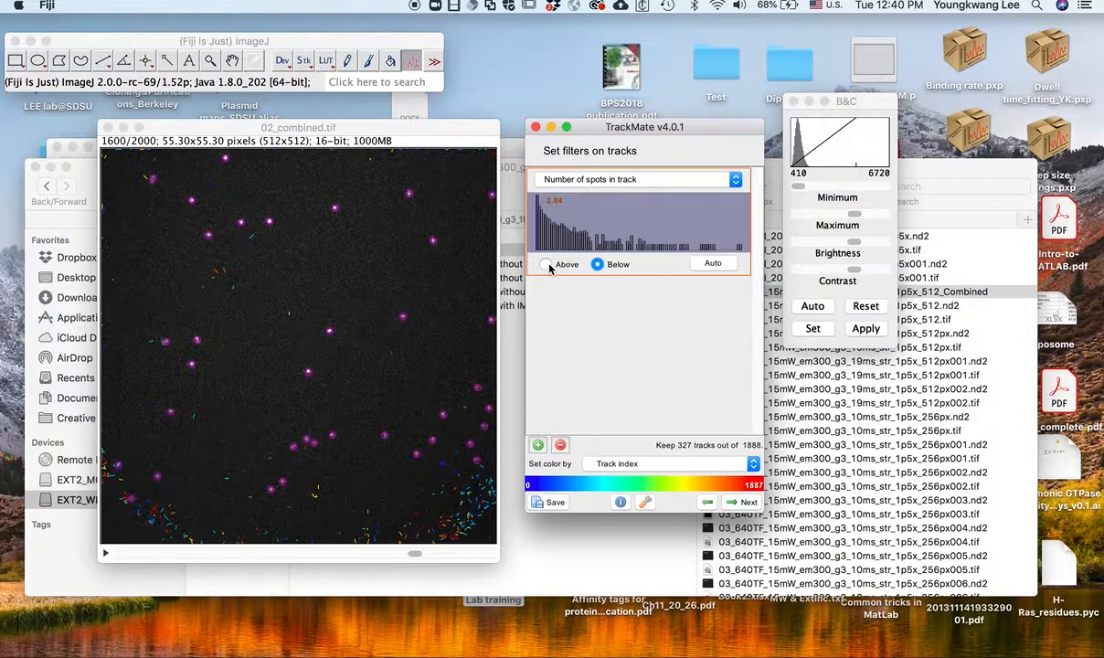
left_click(547, 265)
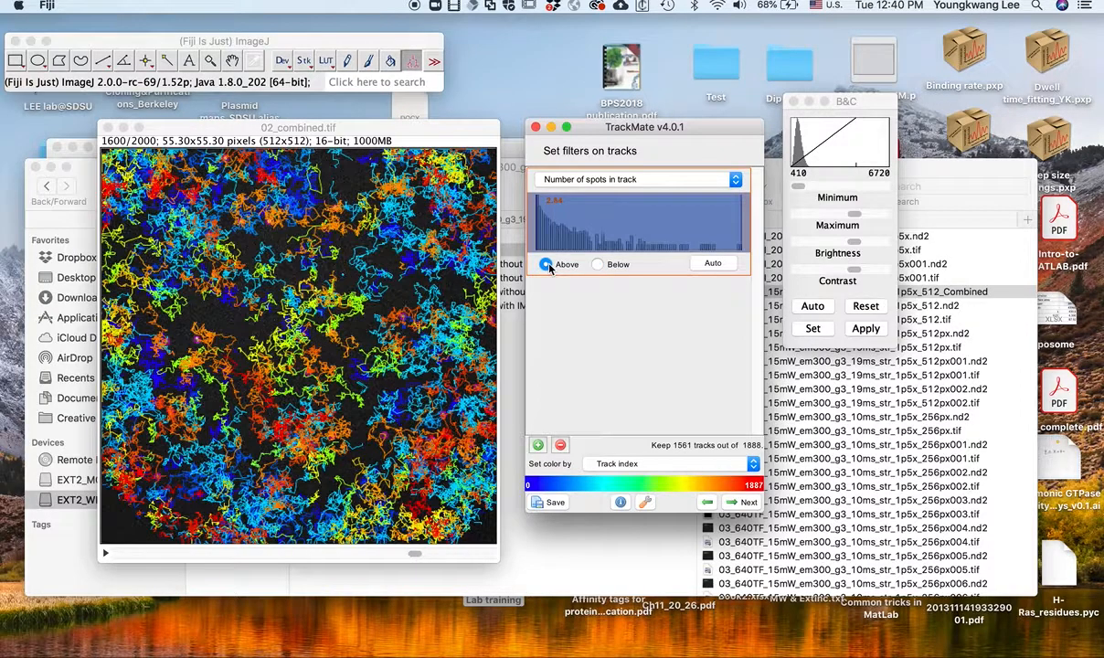
Add a second track filter based on mean velocity
left_click(536, 445)
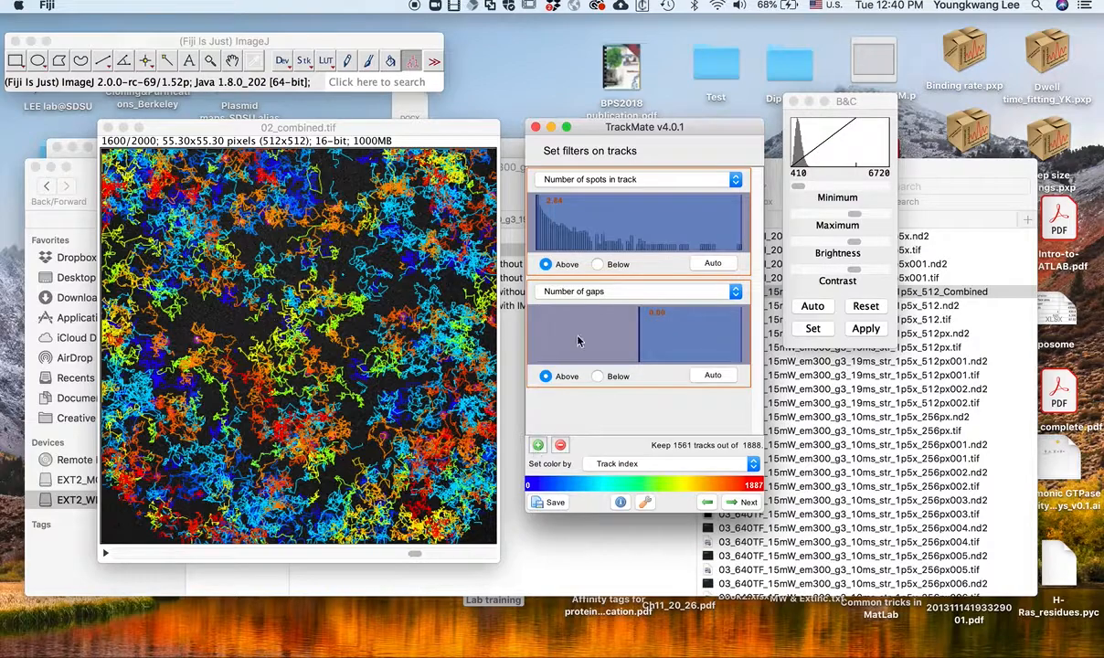
left_click(591, 293)
scroll(594, 329, "down", 3)
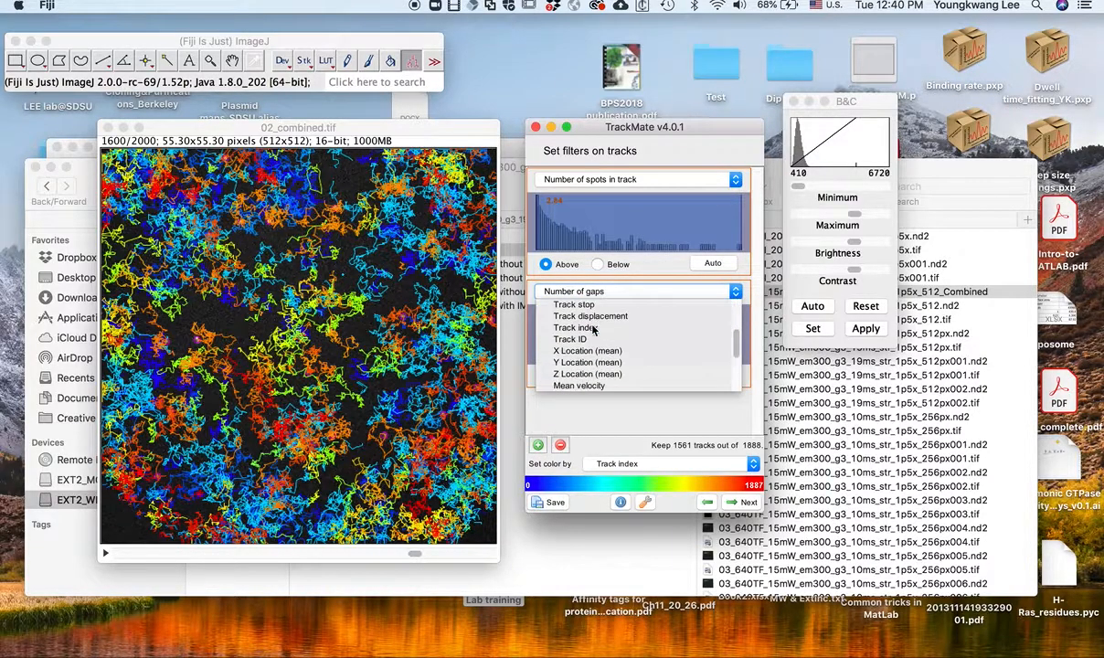
scroll(594, 328, "down", 2)
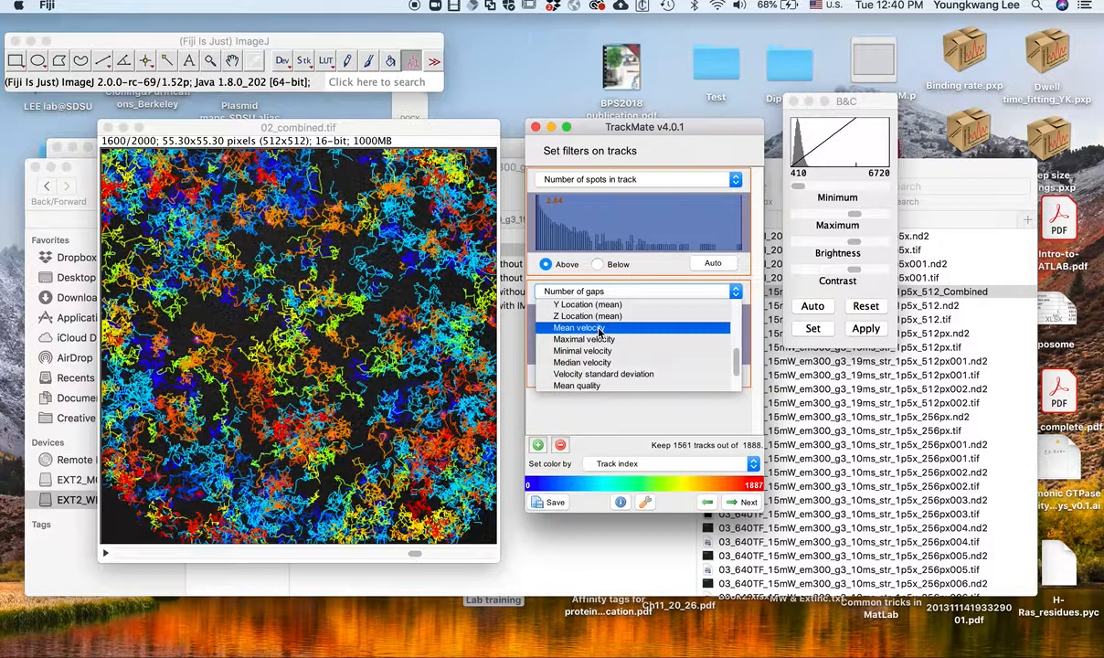
left_click(599, 328)
Set the mean velocity threshold at the lower edge of the main histogram peak using the below view, and keep the tracks above it
left_click(596, 375)
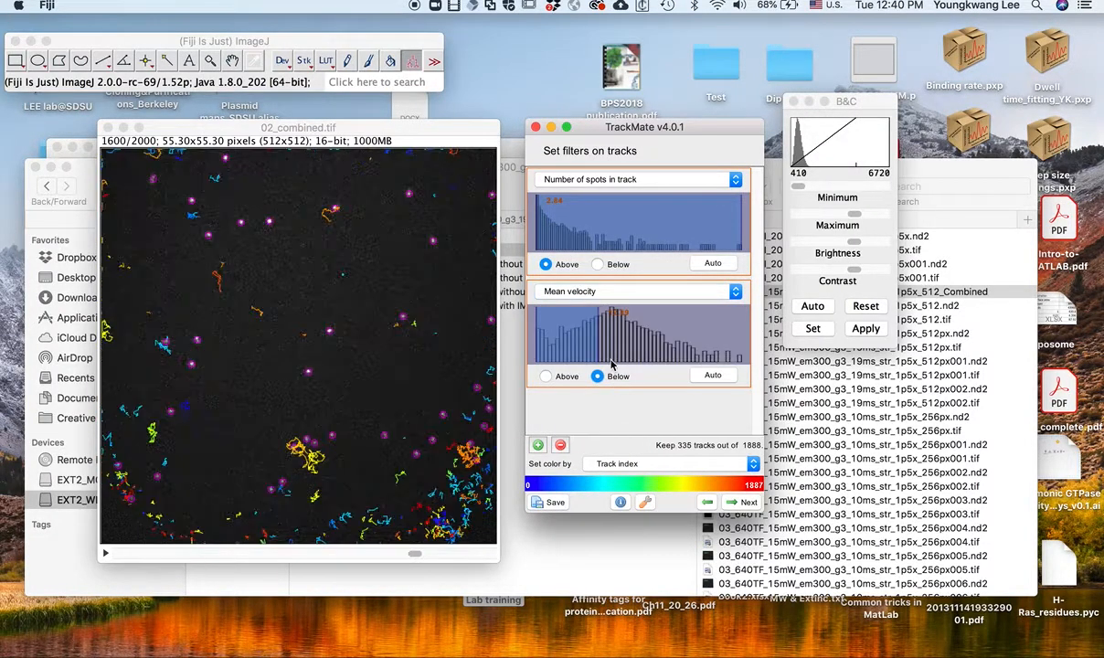
left_click_drag(571, 324, 592, 341)
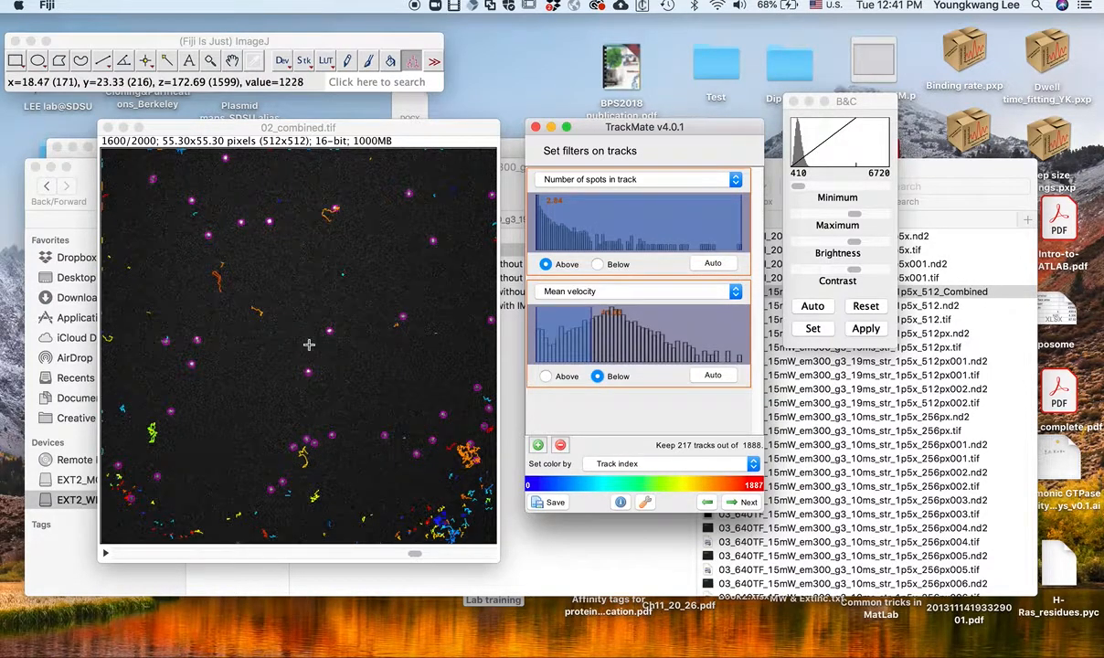
left_click(592, 340)
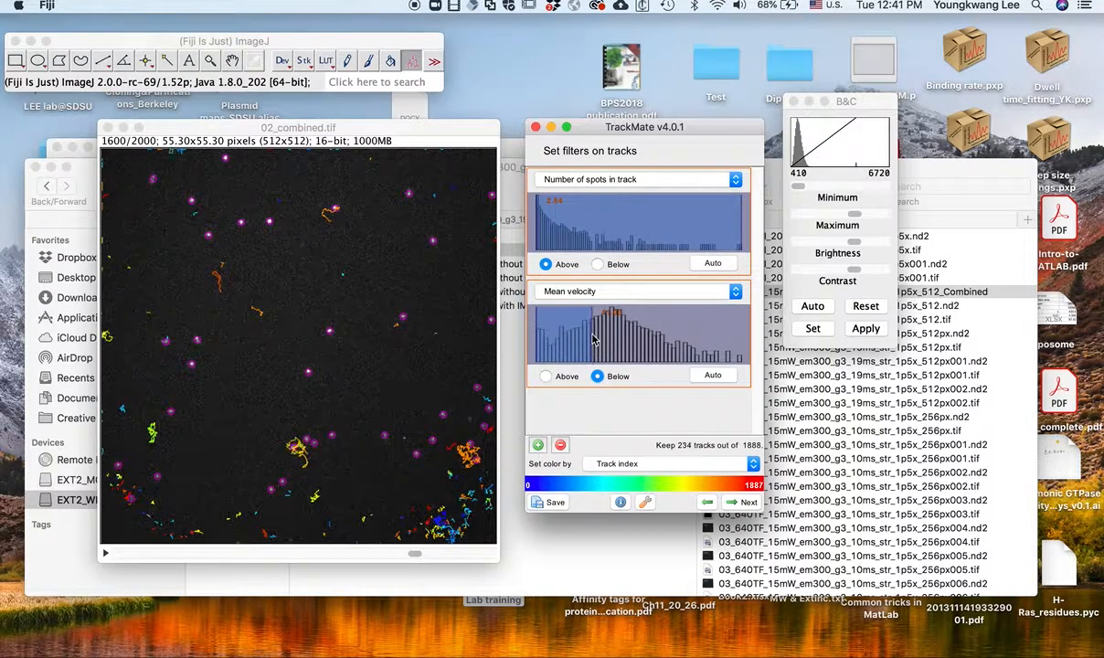
left_click_drag(592, 340, 595, 340)
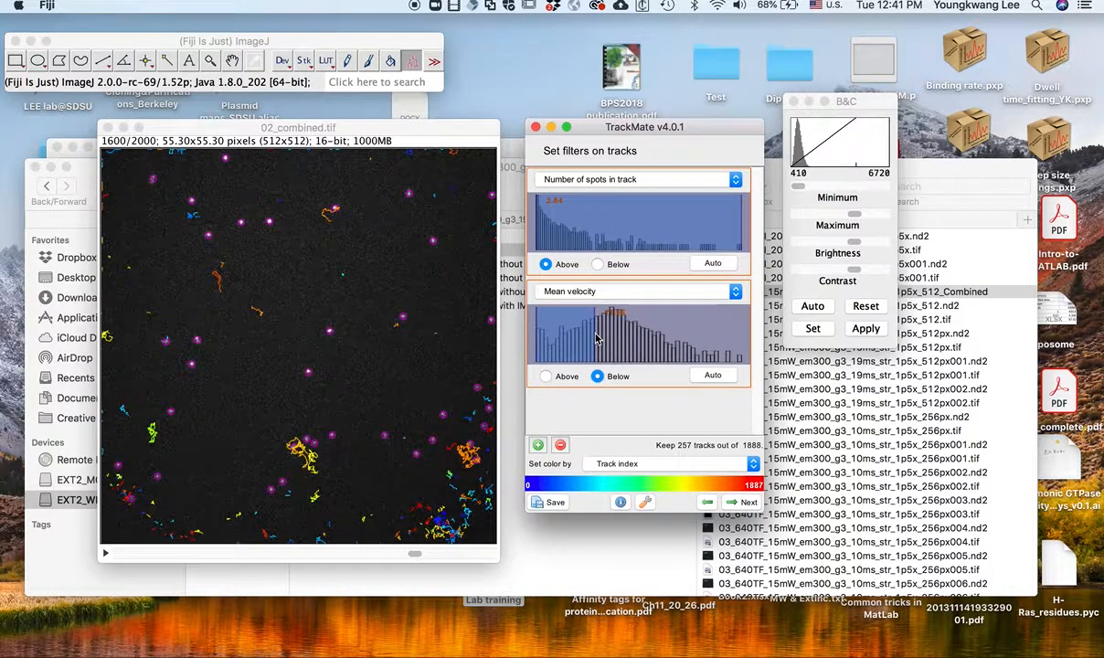
left_click_drag(595, 340, 597, 340)
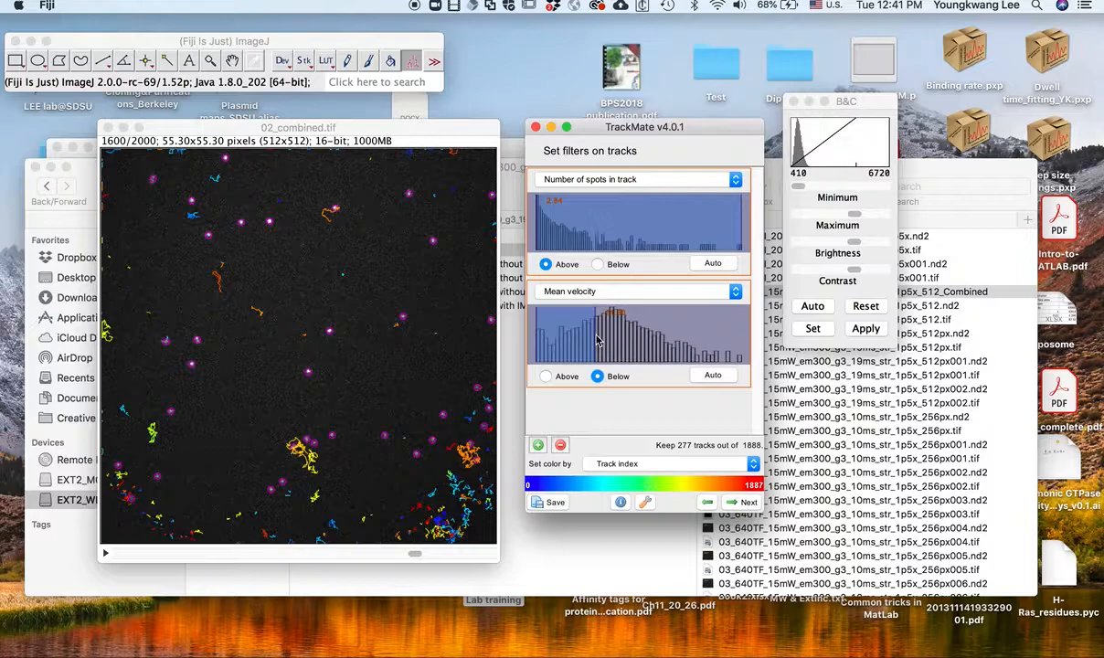
left_click_drag(596, 340, 598, 340)
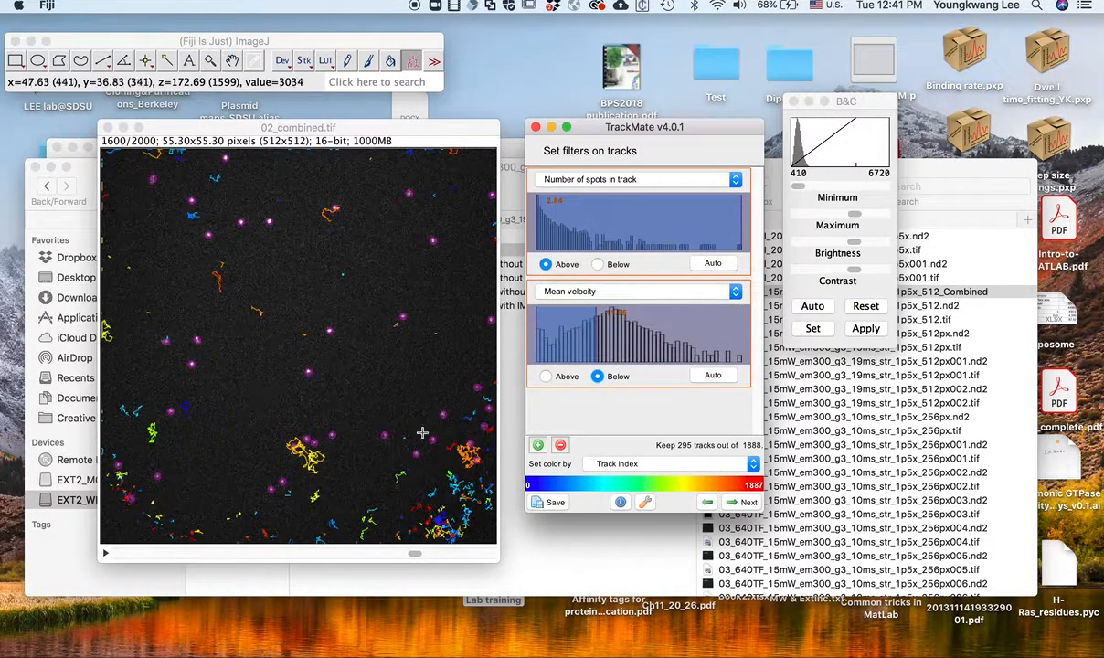
left_click(546, 377)
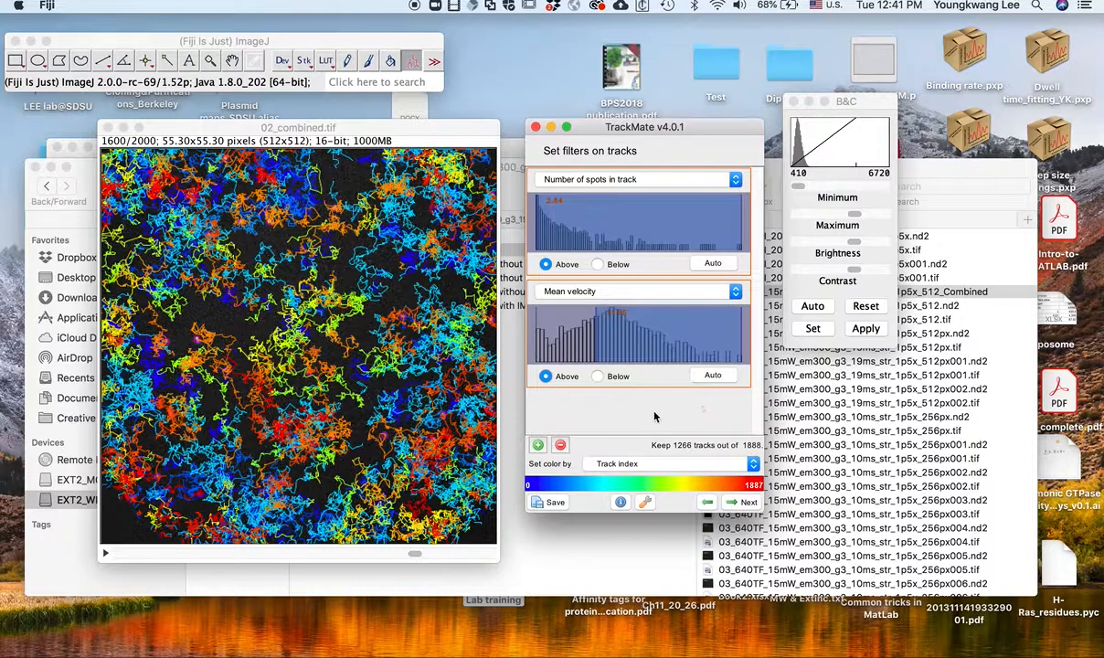
Proceed to the display options and run the analysis to generate the track, link and spot statistics tables
left_click(745, 503)
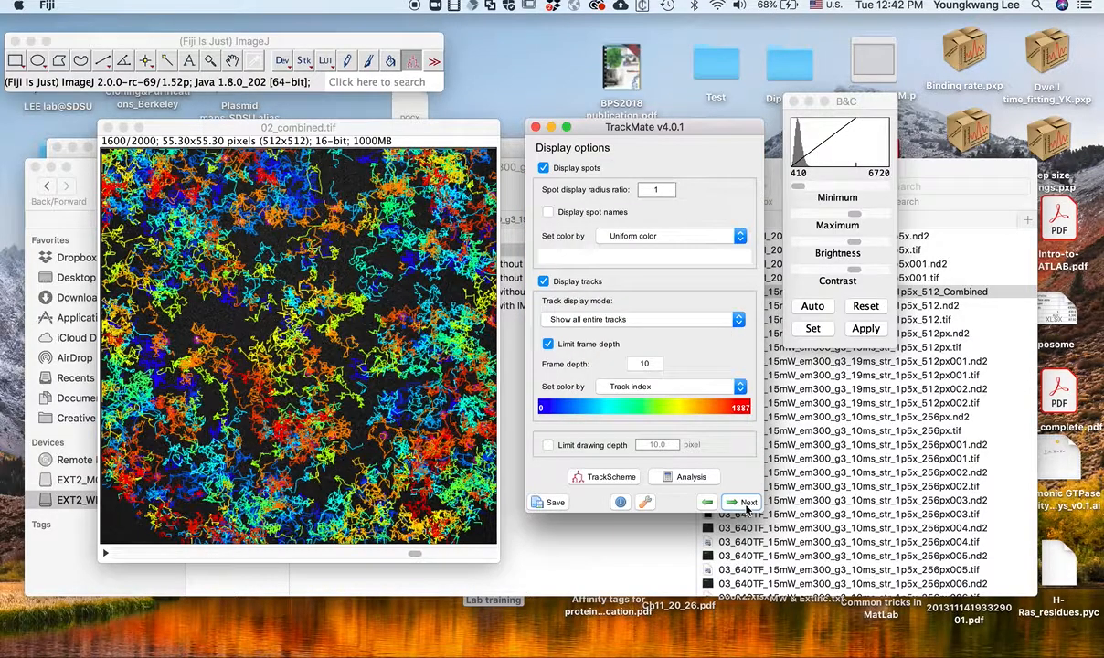
left_click(703, 480)
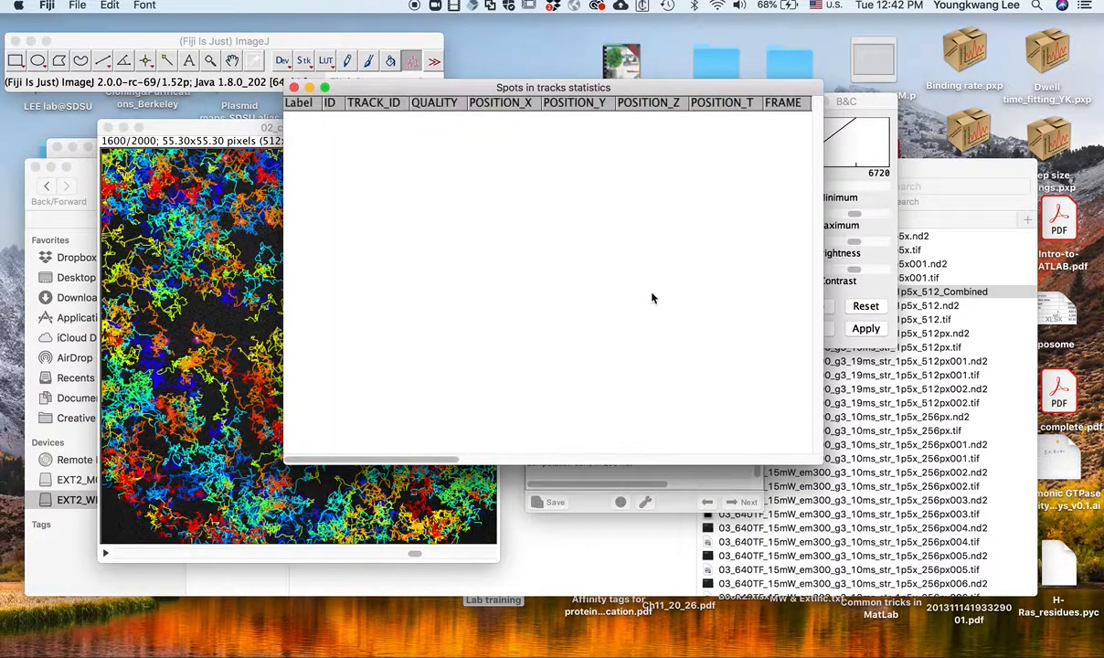
Save the track statistics table as Track statistics.csv in the combined stack's folder and move its window aside
left_click(651, 296)
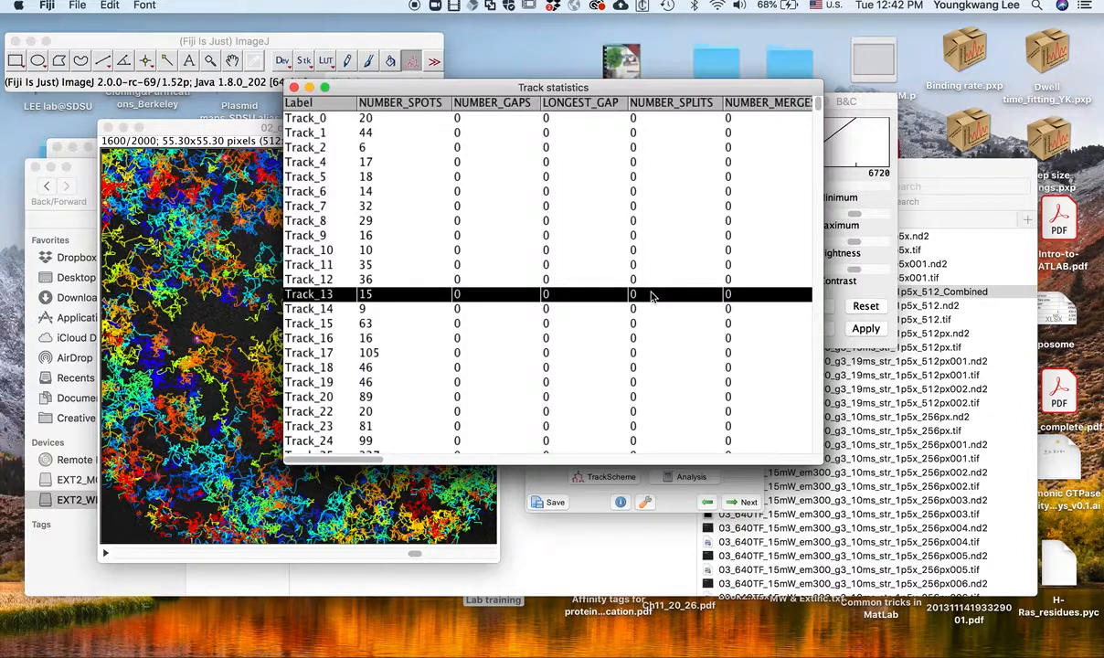
key("super+s")
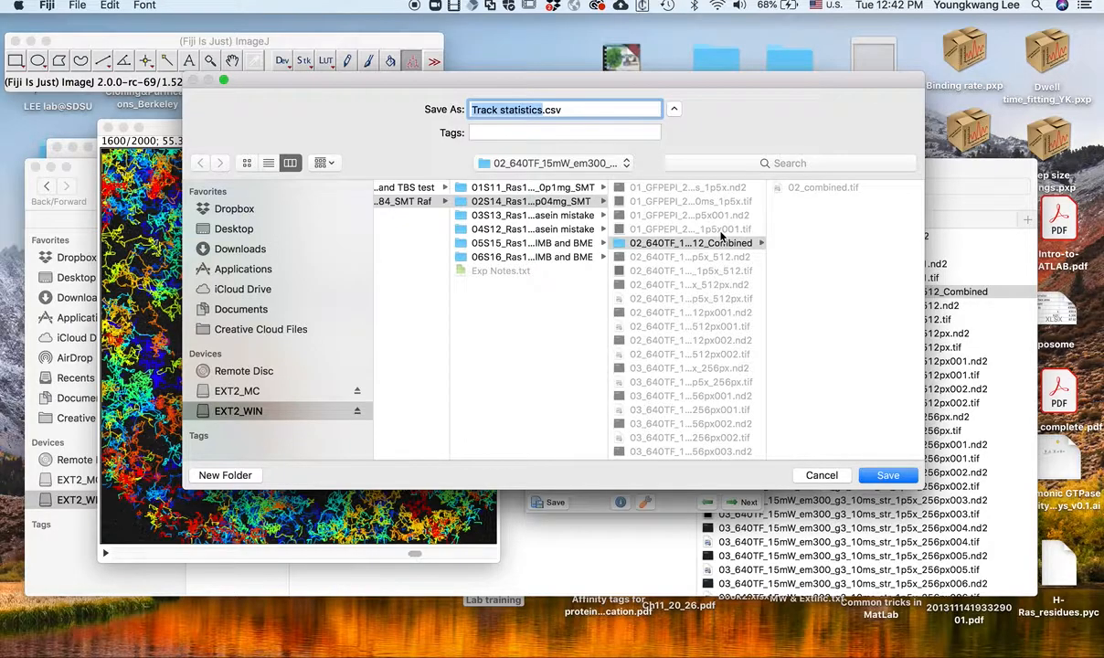
key("Return")
left_click_drag(653, 86, 568, 479)
Save the links table as Links in tracks statistics.csv in the same folder and move its window aside
left_click(625, 327)
key("super+s")
key("Return")
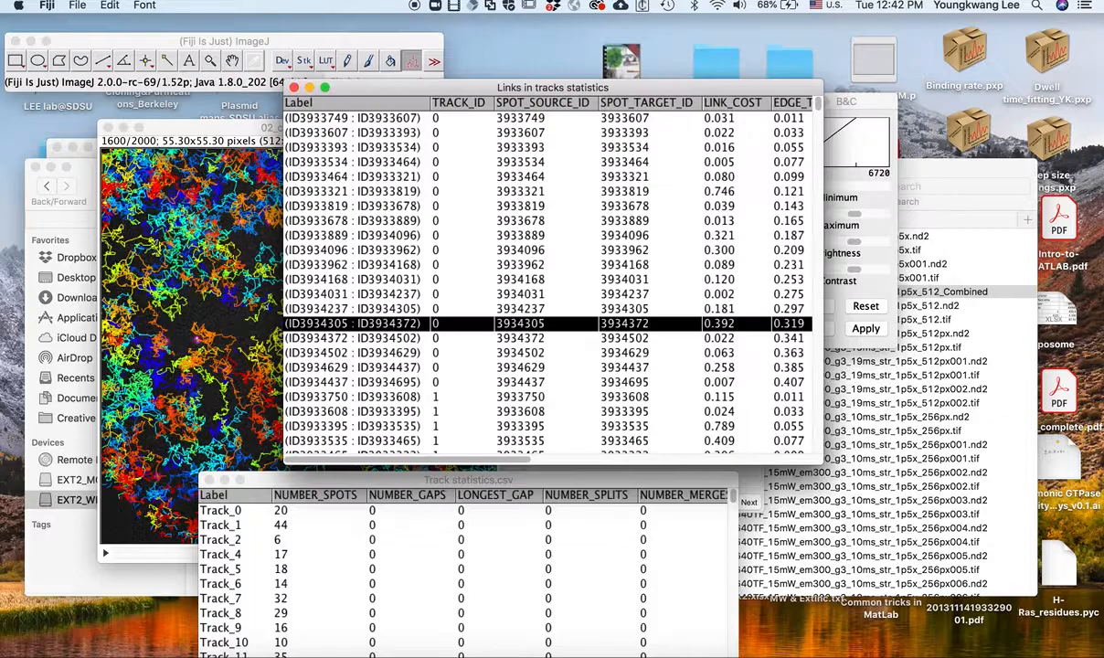
left_click_drag(656, 94, 656, 328)
Save the spots table as Spots in tracks statistics.csv in the same folder and move its window aside
left_click(655, 252)
key("super+s")
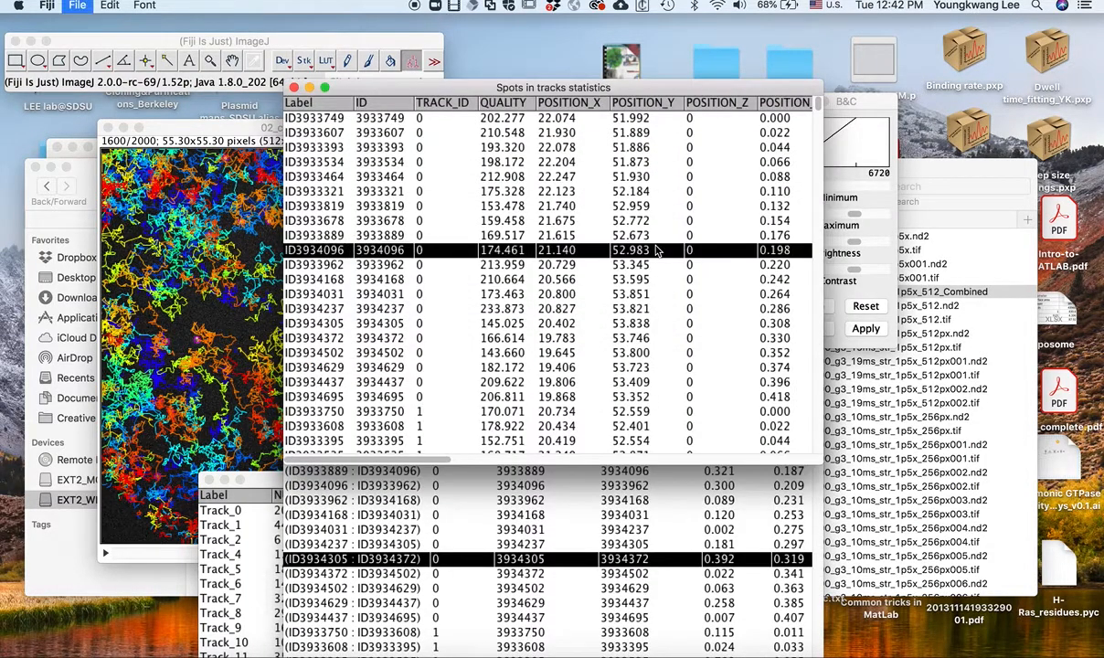
key("Return")
left_click_drag(594, 87, 840, 365)
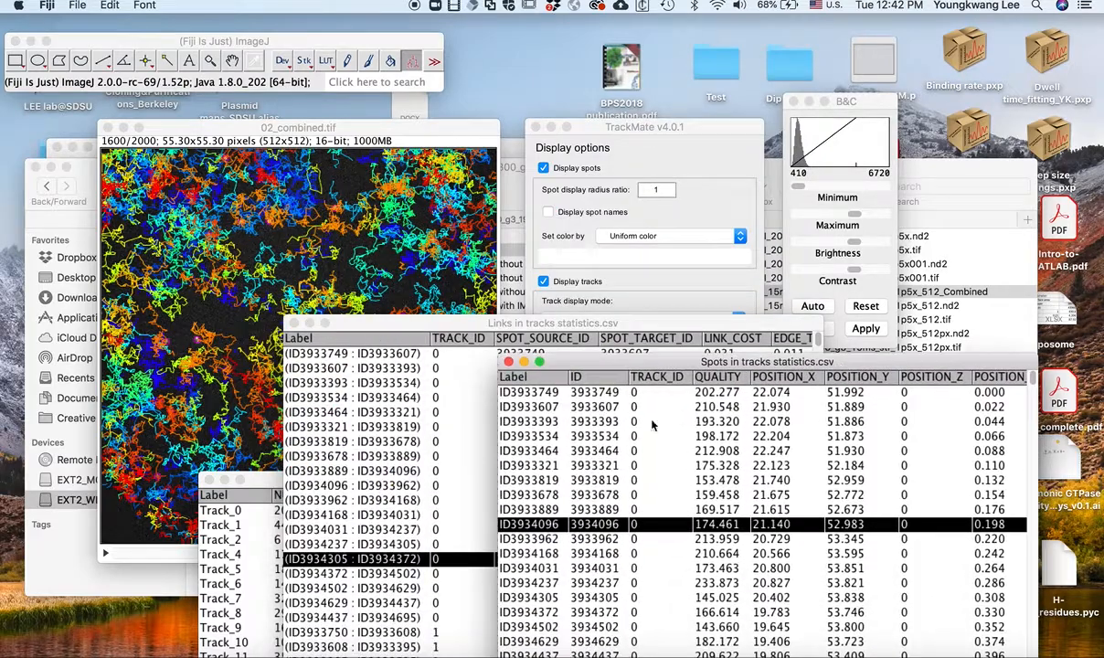
Save the TrackMate session as 02_combined.xml alongside the exported CSV files
left_click(250, 525)
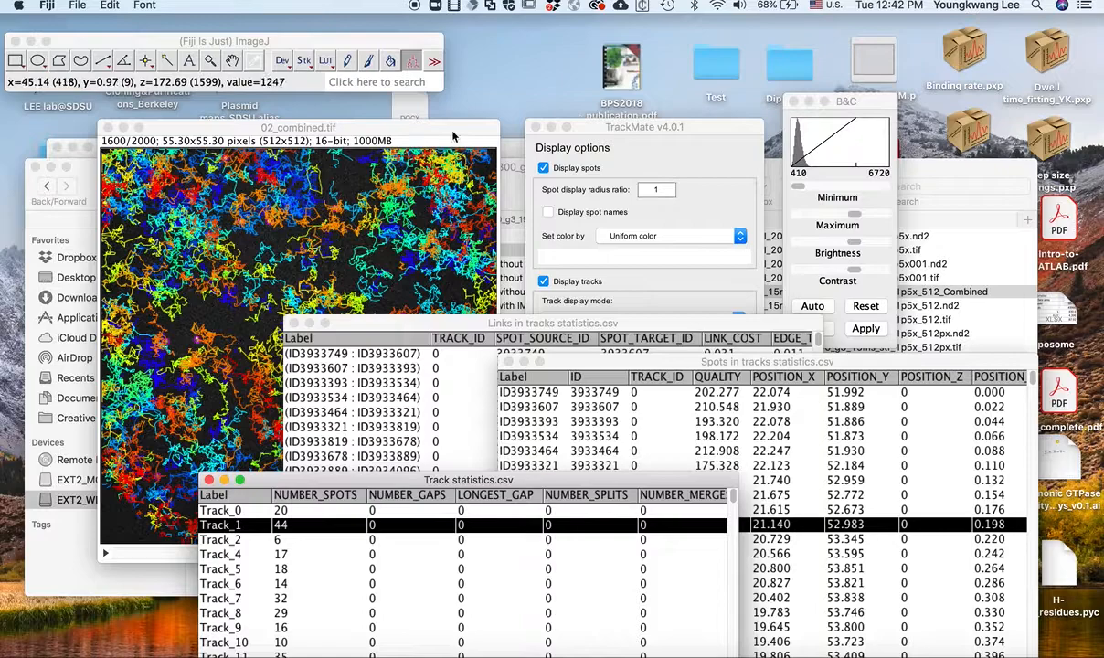
left_click(642, 130)
left_click(553, 503)
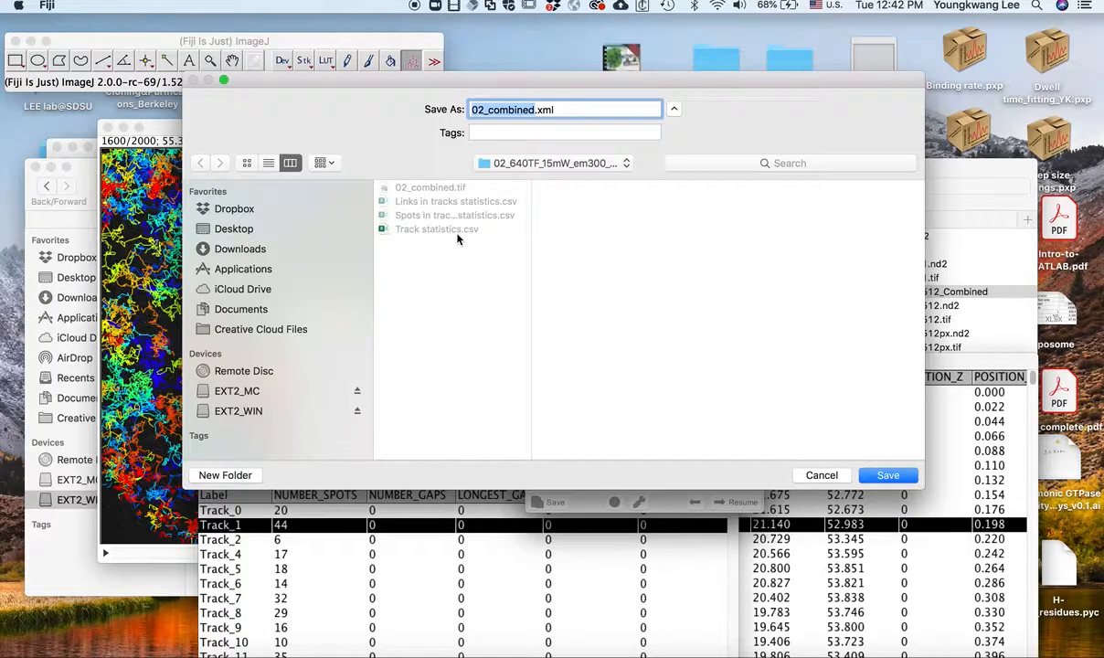
key("Return")
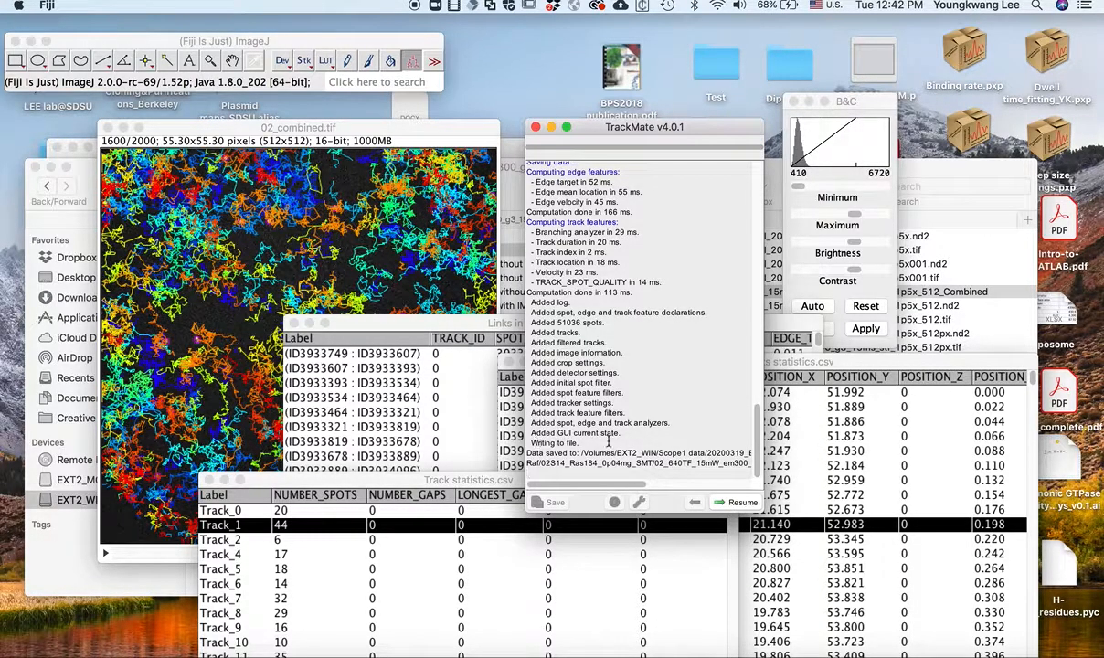
Resume from the save log and continue past the display options and feature plots to the action selection
left_click(738, 502)
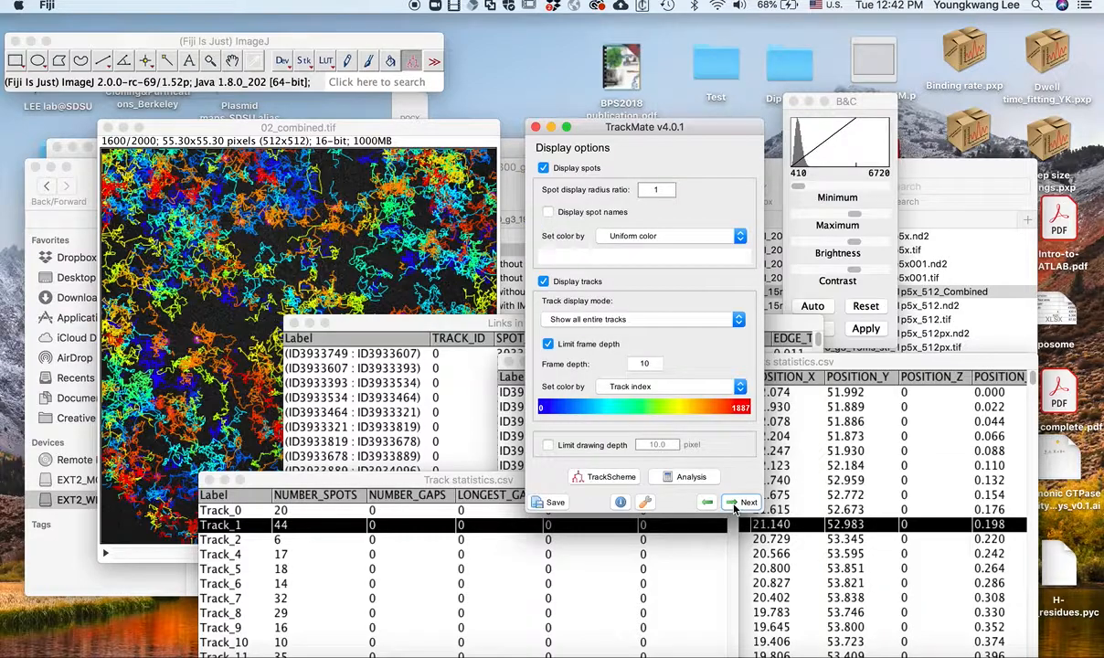
left_click(740, 502)
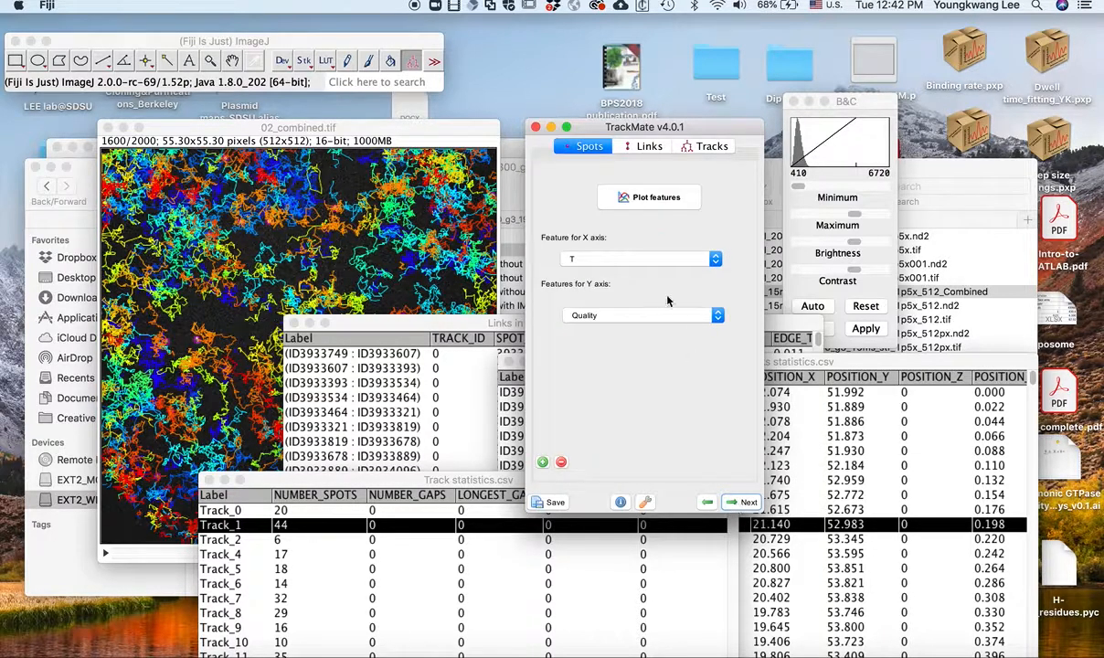
left_click(747, 502)
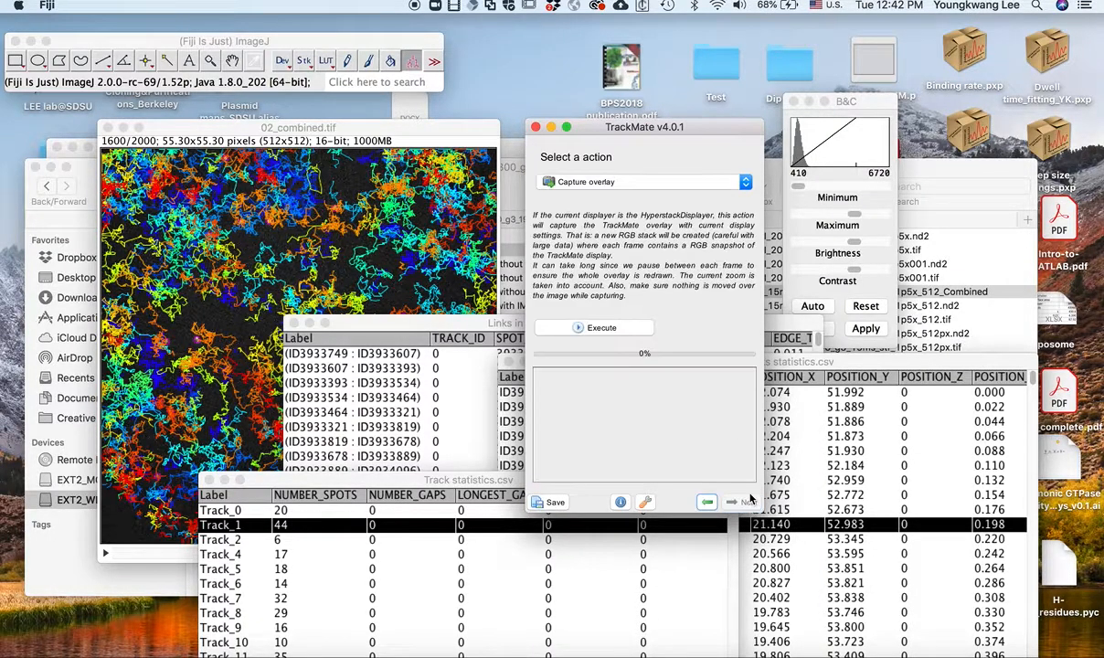
Export all spots statistics from TrackMate and save the table as All Spots statistics.csv alongside the other exports
left_click(627, 182)
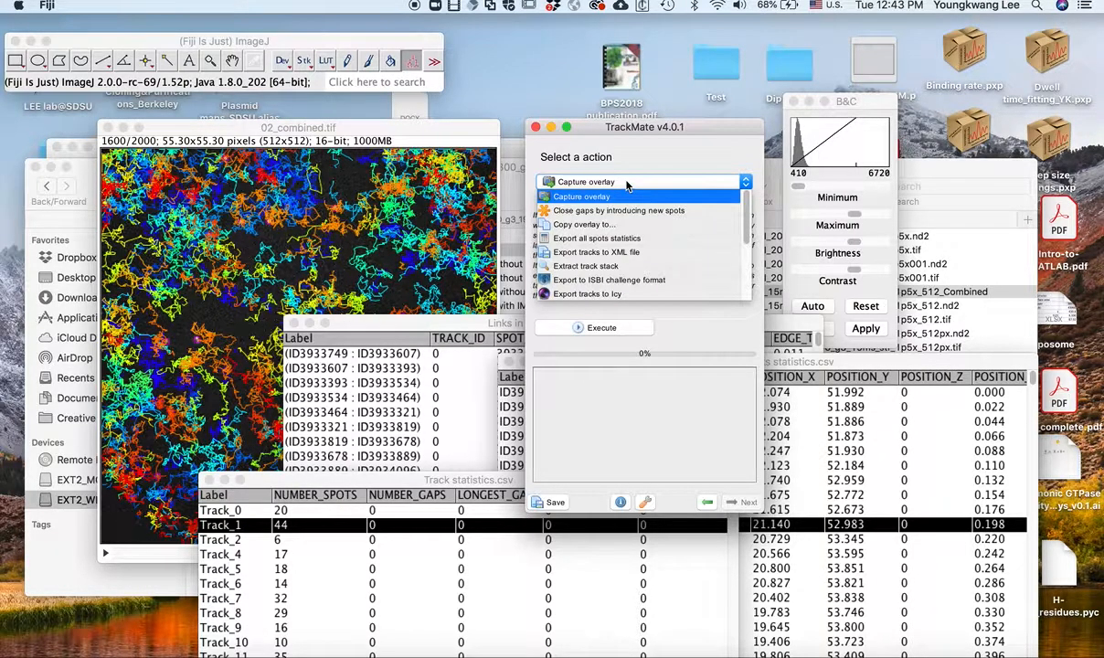
left_click(601, 238)
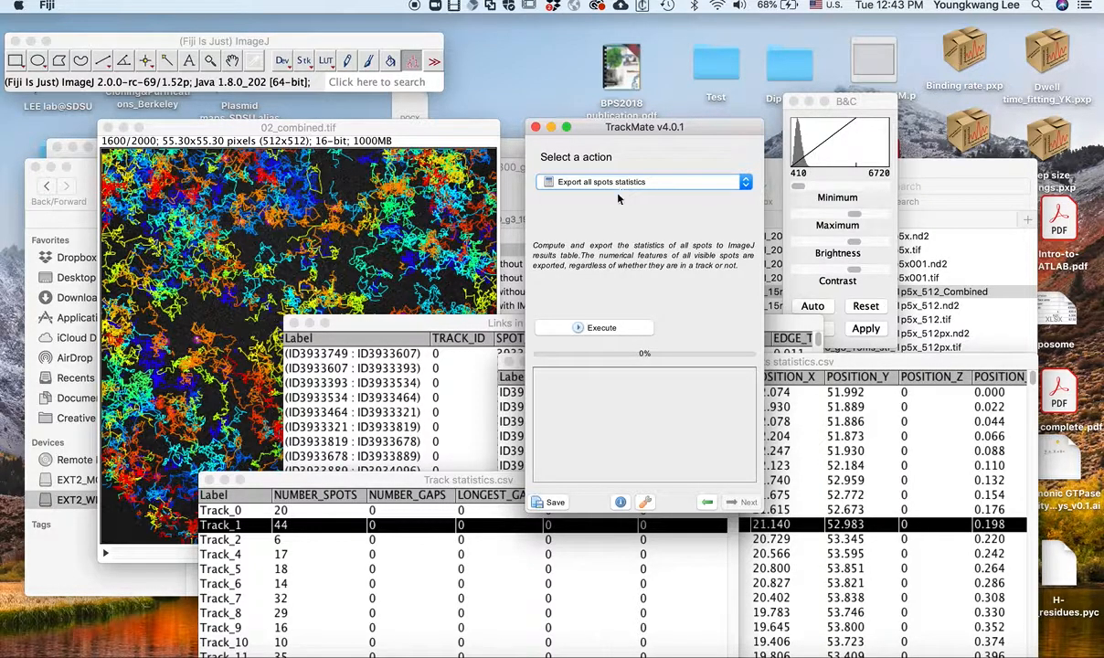
left_click(614, 329)
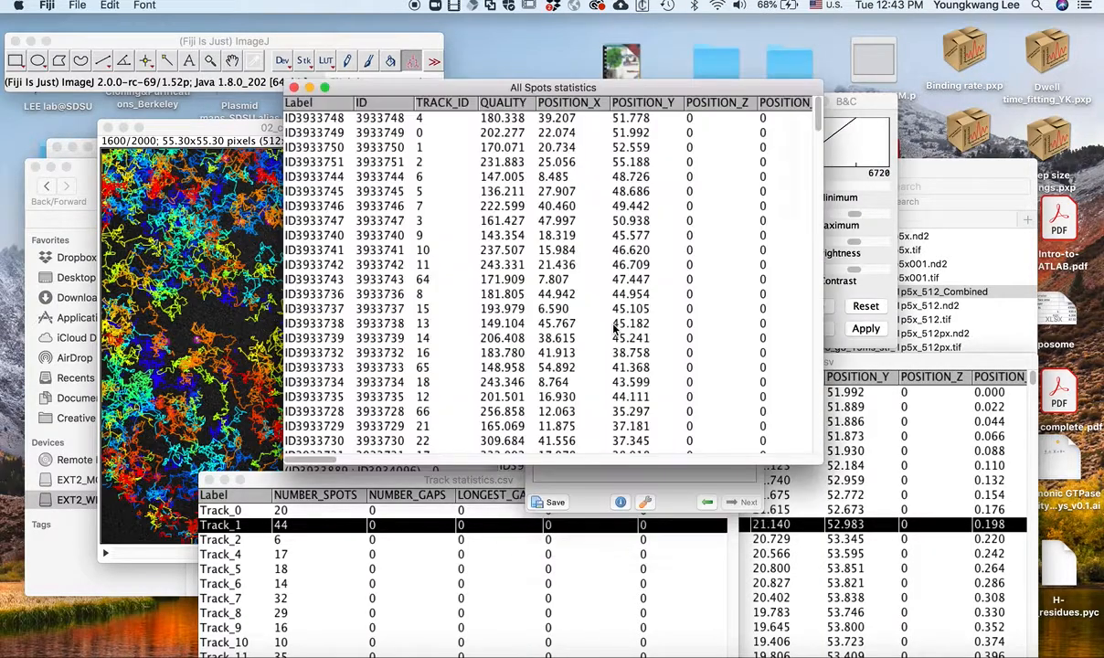
left_click(568, 311)
key("super+s")
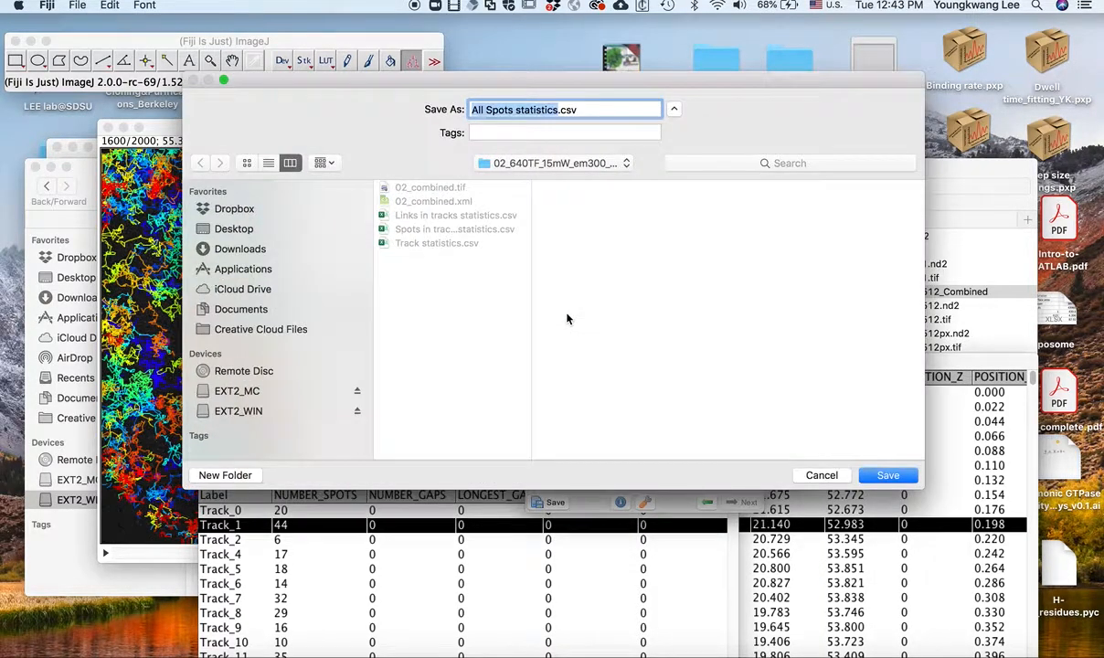
left_click(887, 475)
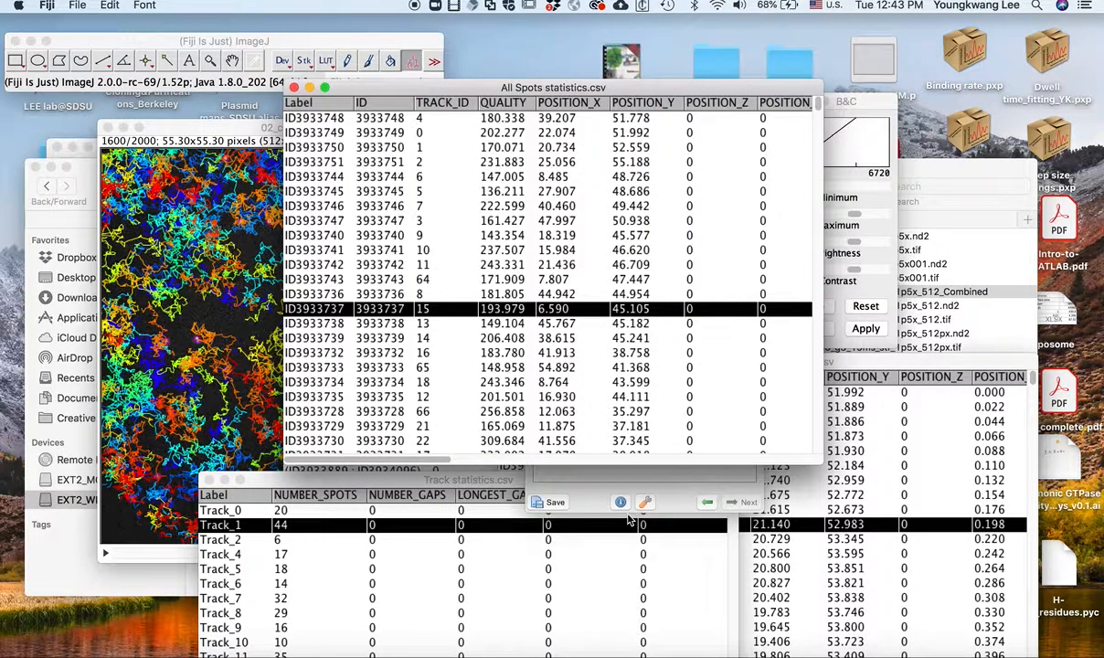
Switch to the SM_tracking process_in use workbook in Excel and duplicate column F into the empty column G
left_click(568, 644)
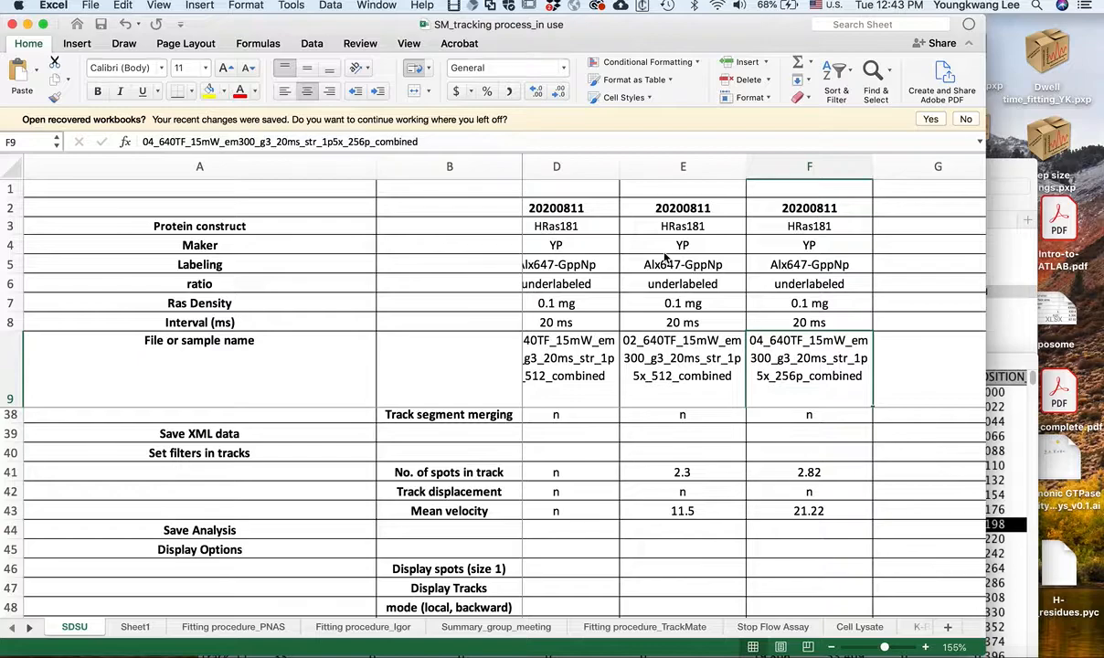
scroll(722, 192, "right", 2)
left_click(727, 166)
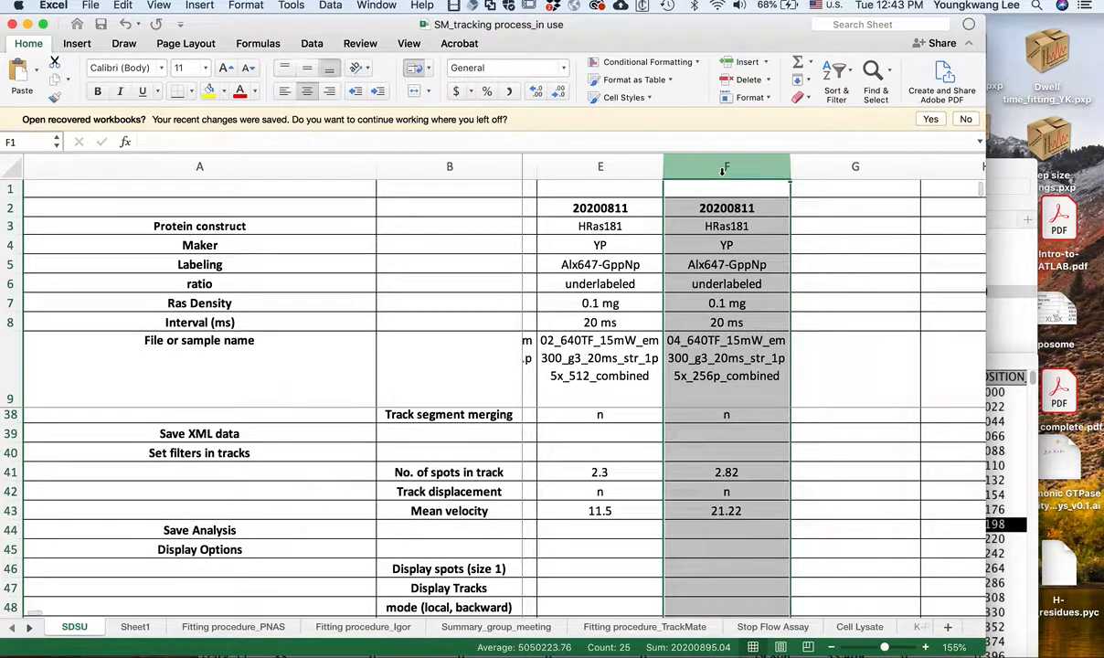
key("super+c")
left_click(853, 166)
key("super+v")
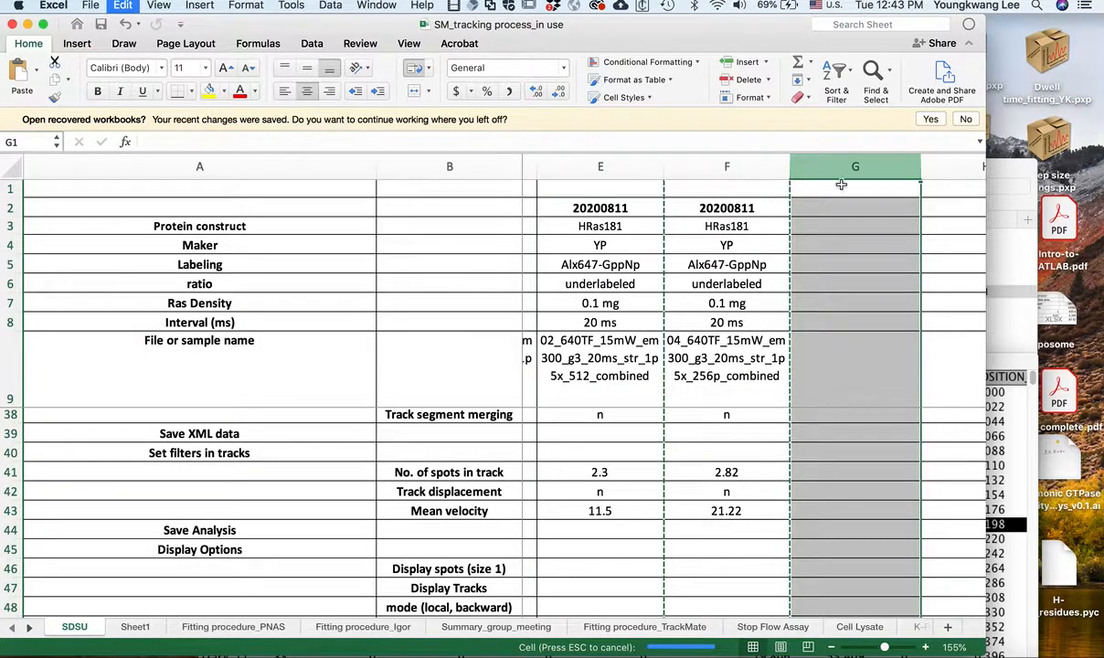
key("super+v")
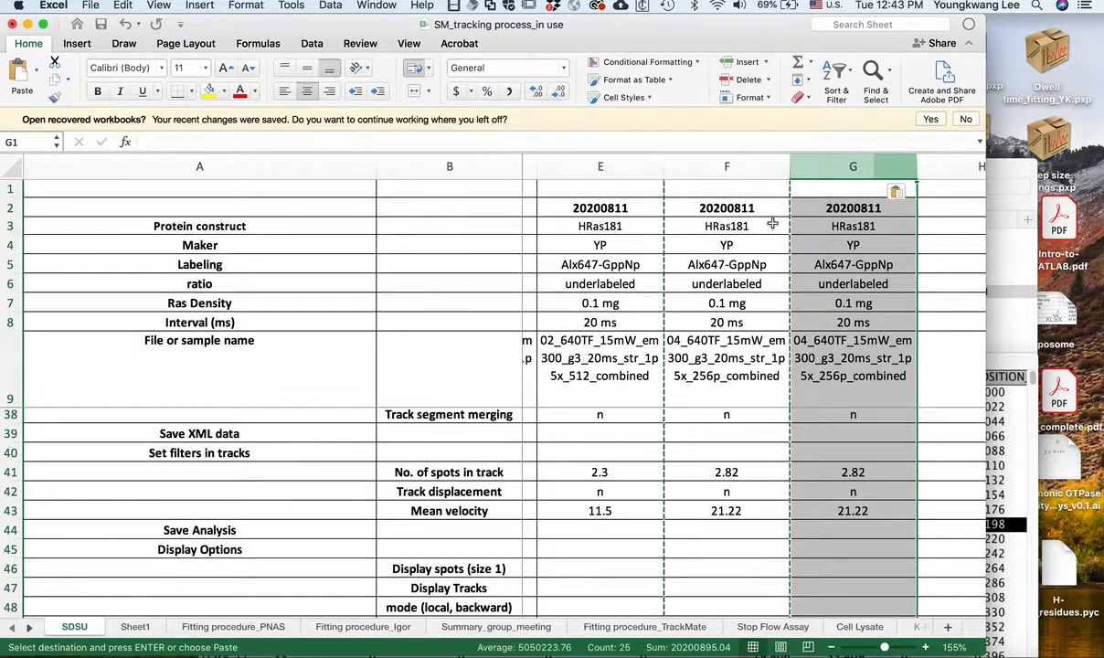
Switch to Finder and copy the name of the folder 02S14_Ras184_0p04mg_SMT
left_click(748, 322)
scroll(772, 333, "right", 2)
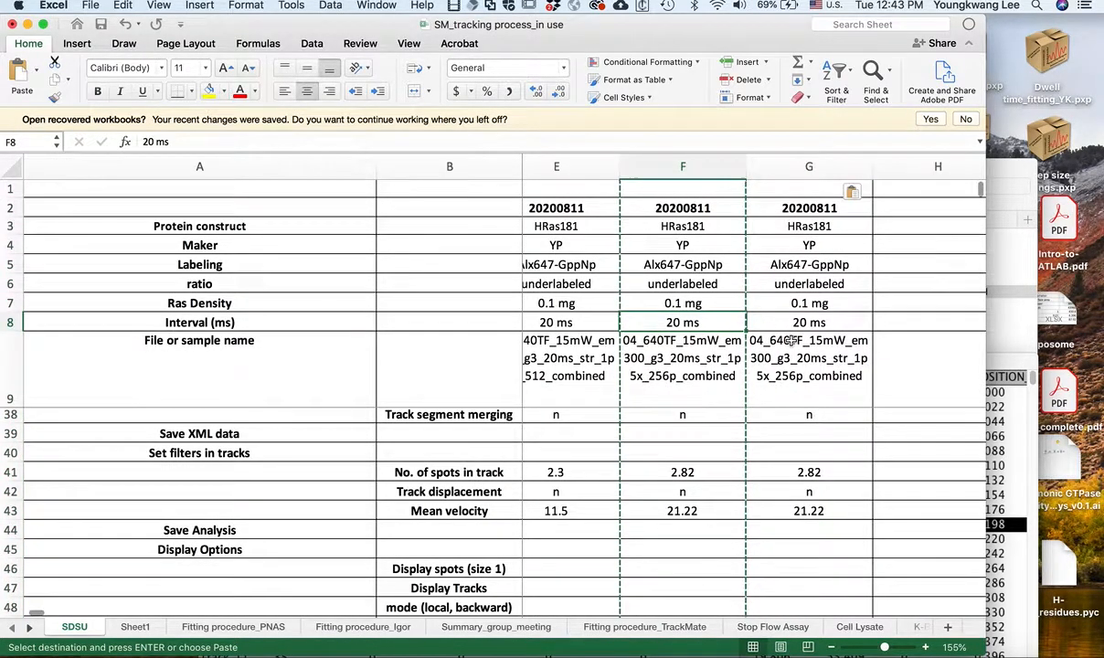
left_click(789, 340)
key("ctrl+Up")
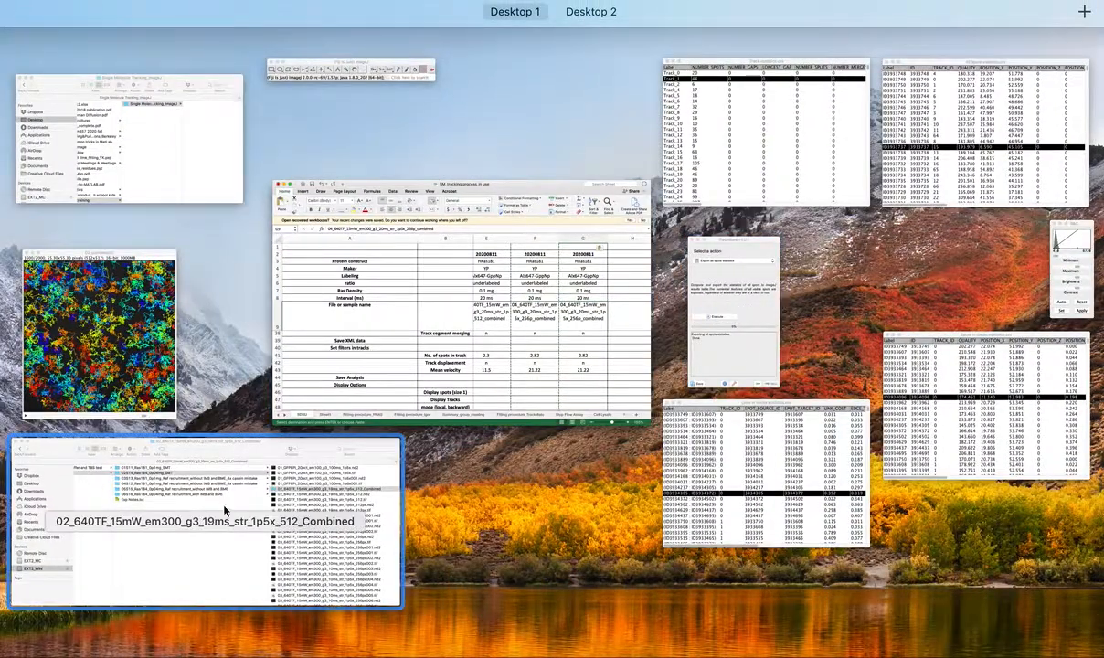
left_click(290, 536)
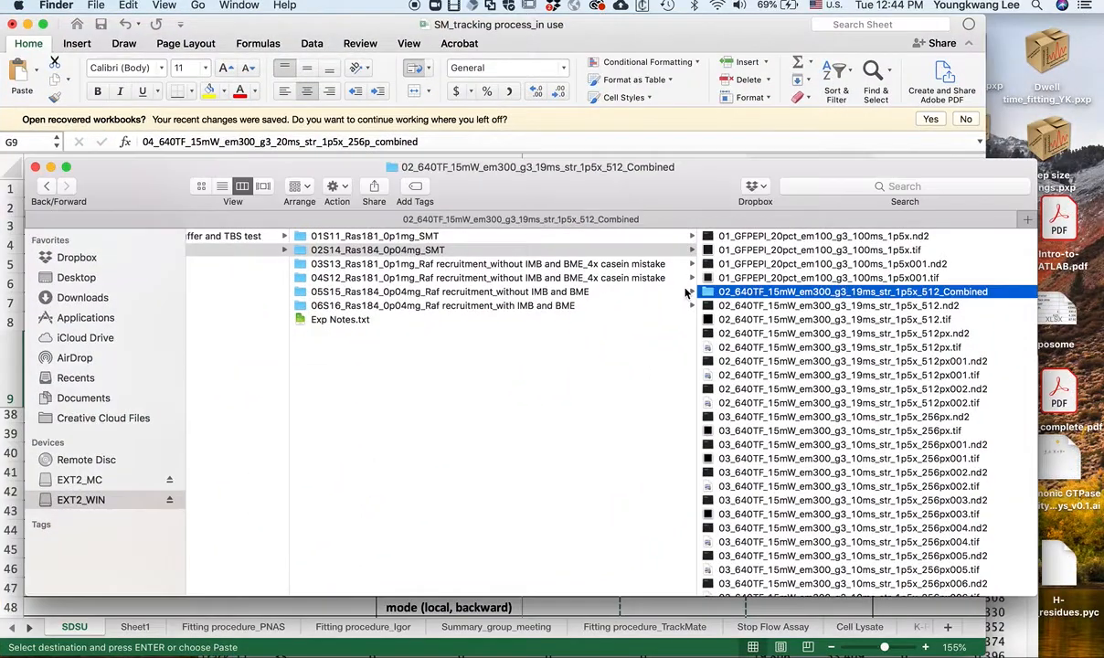
scroll(845, 319, "down", 8)
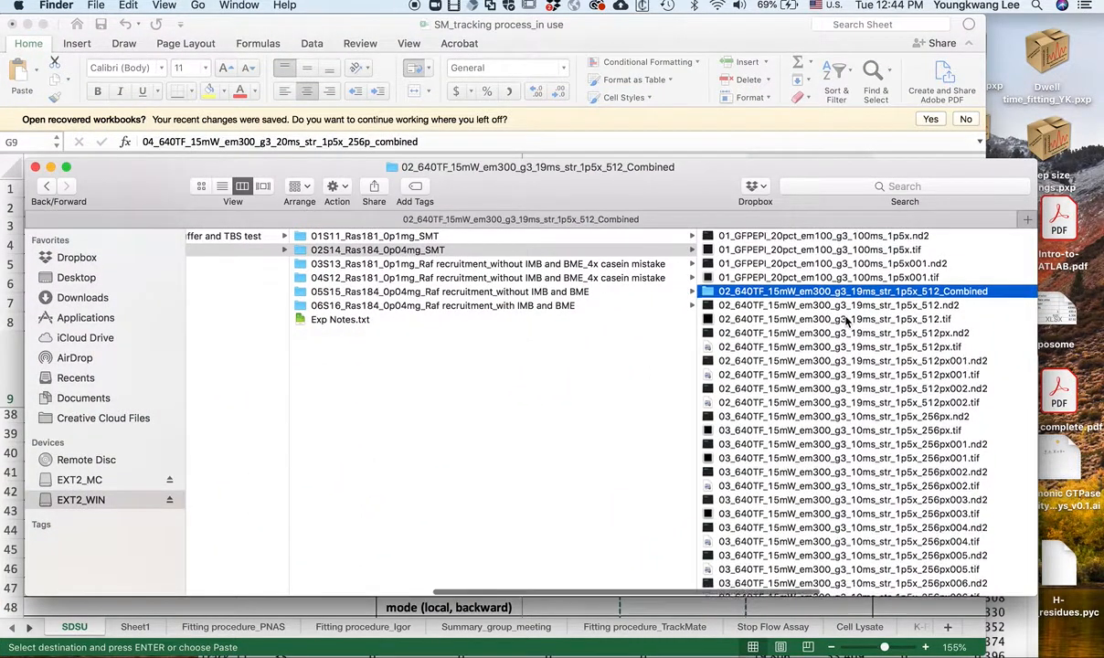
scroll(845, 320, "up", 8)
left_click(433, 246)
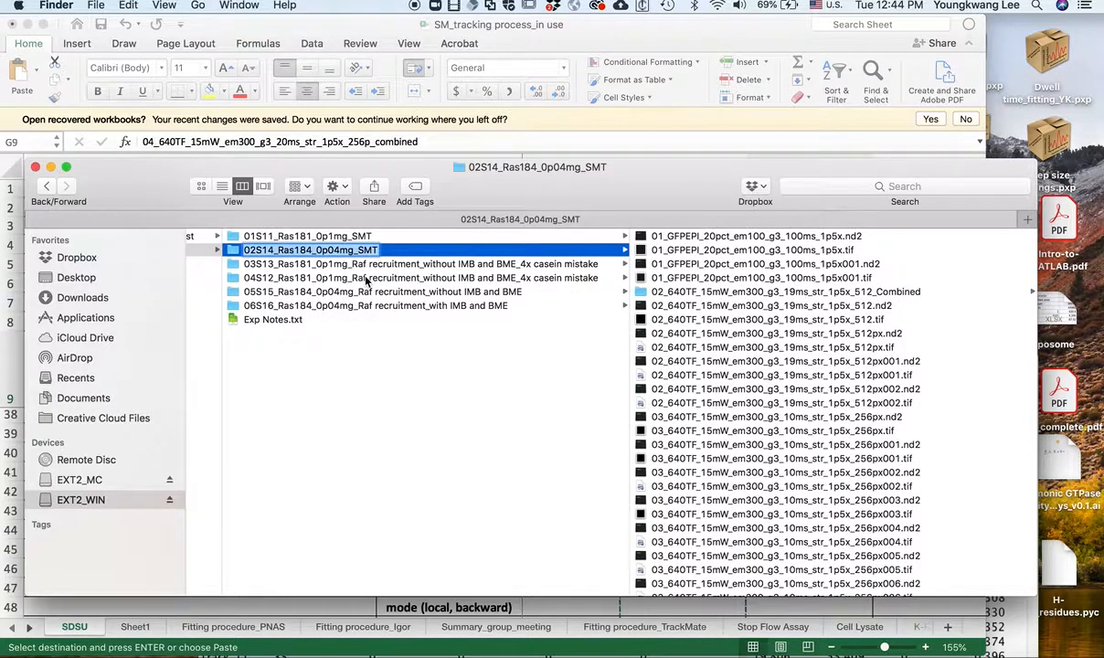
Return to the Excel workbook and replace the file or sample name in G9 with the copied 02S14_Ras184_0p04mg_SMT
left_click(657, 50)
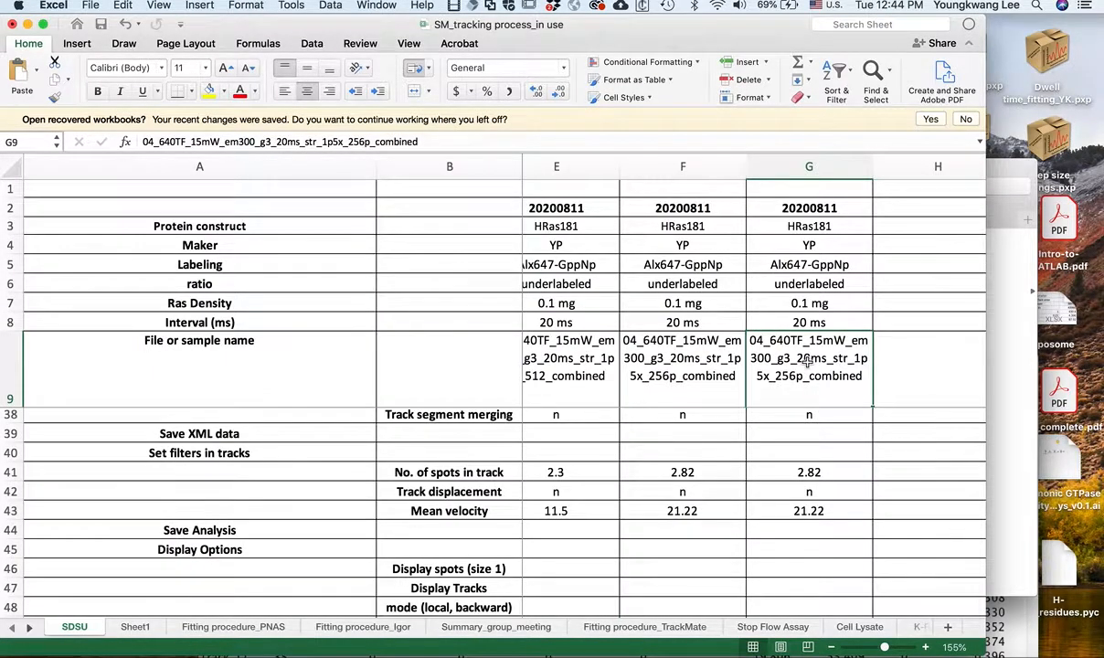
left_click(821, 413)
left_click(809, 368)
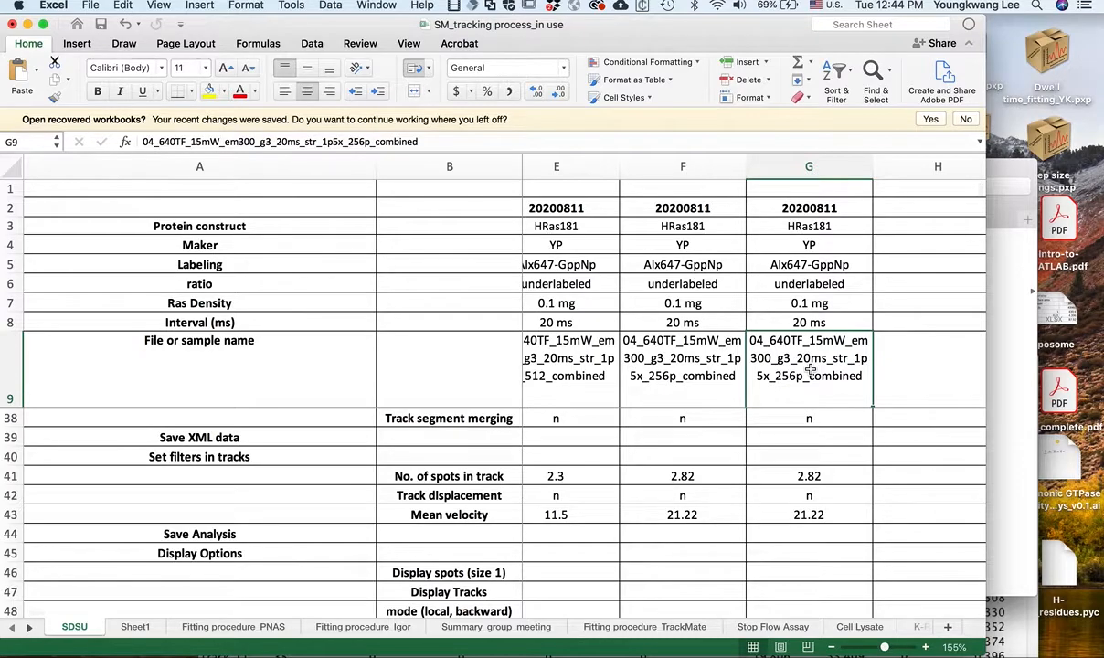
key("super+v")
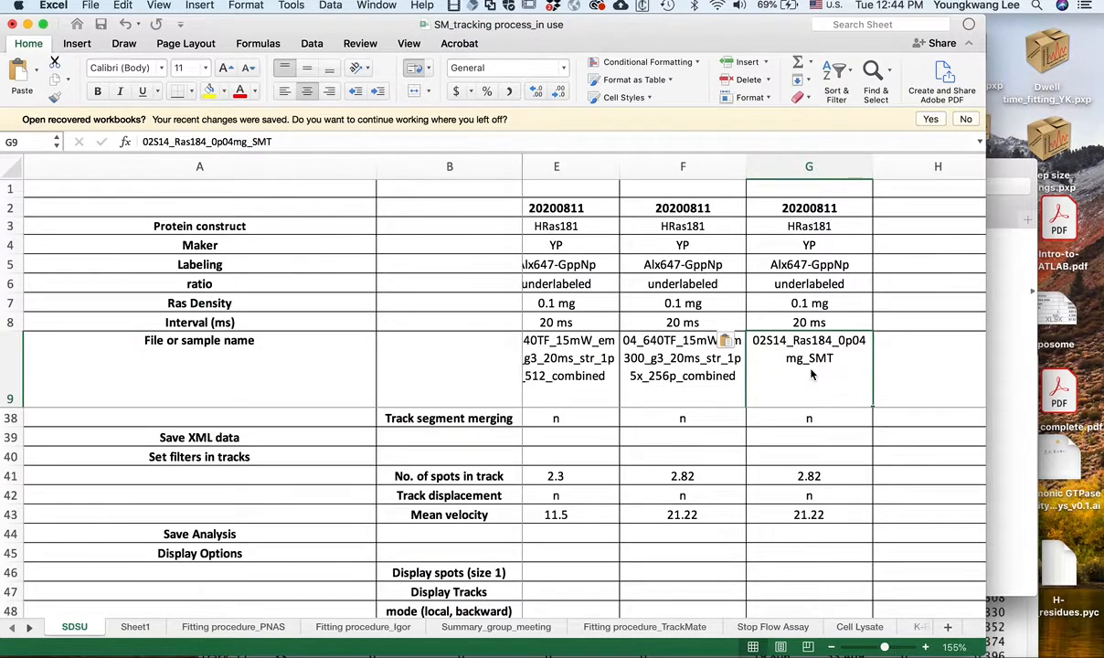
Move the workbook window aside and copy 20200319_EnCRD08 from the HRas181 vs 184 experiment folder's name in Finder
scroll(731, 325, "left", 1)
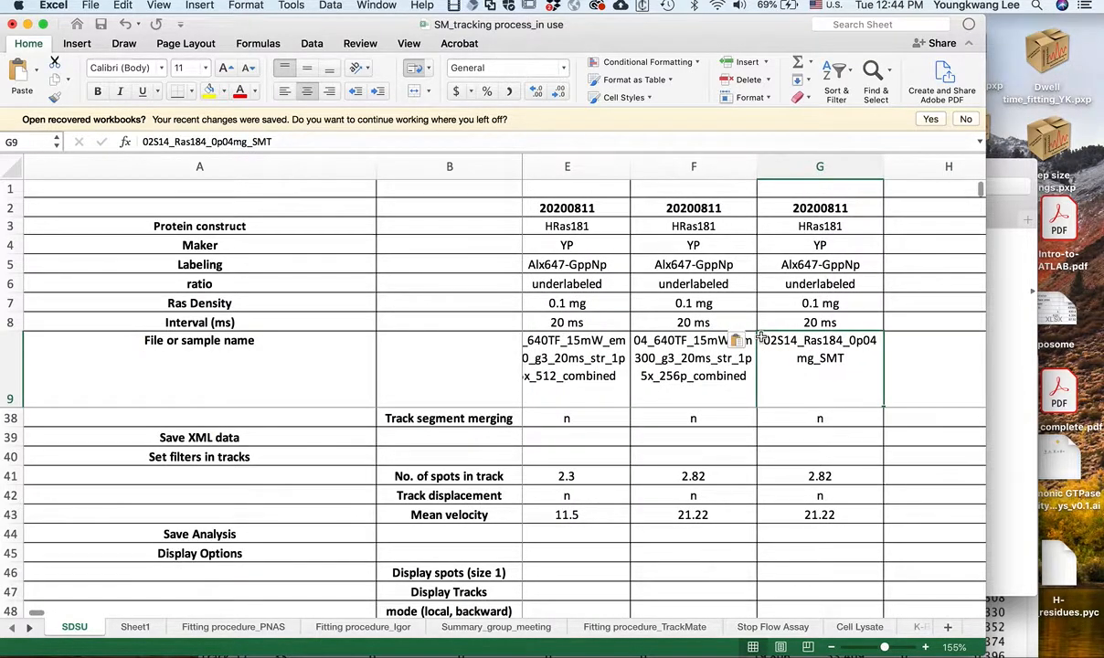
scroll(759, 338, "right", 3)
left_click(800, 264)
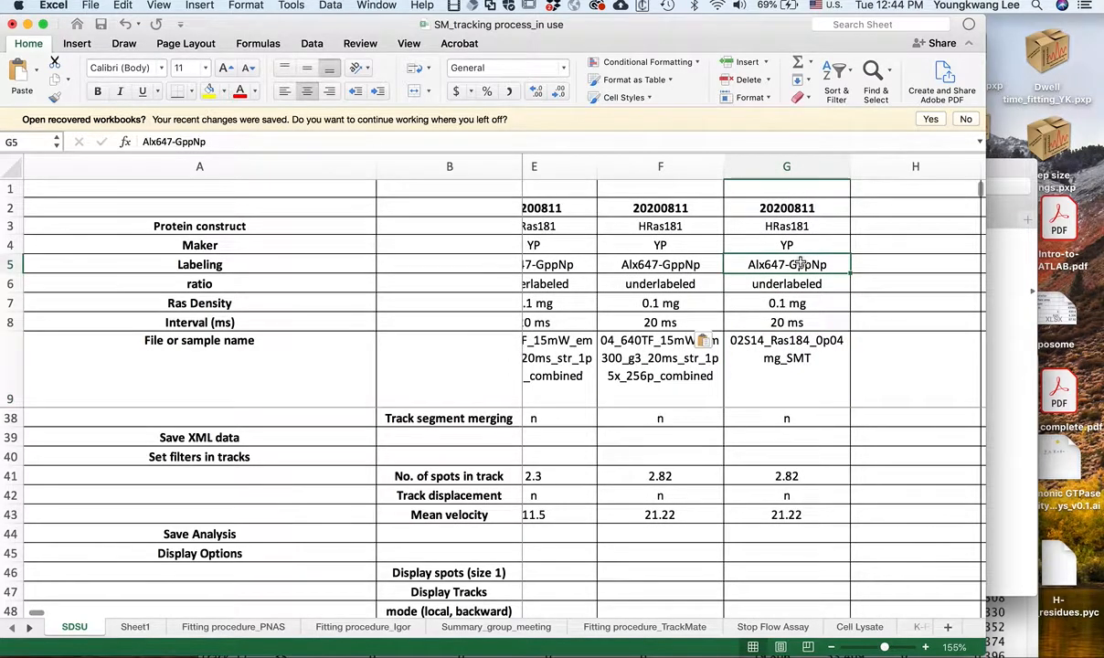
scroll(800, 264, "left", 2)
left_click(757, 205)
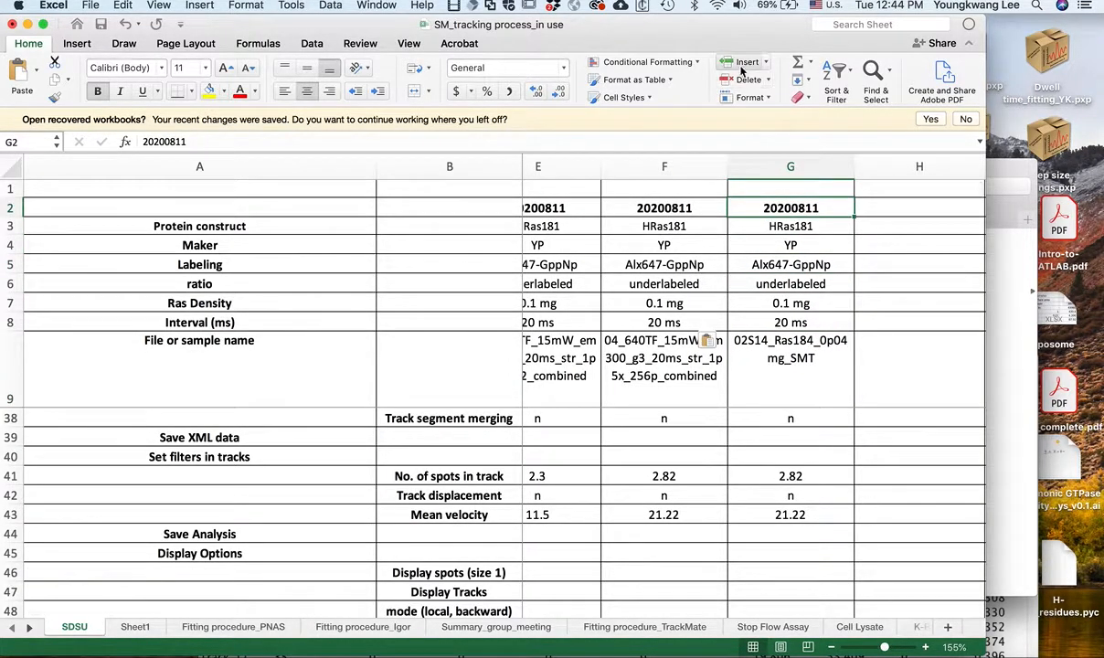
left_click_drag(736, 45, 836, 73)
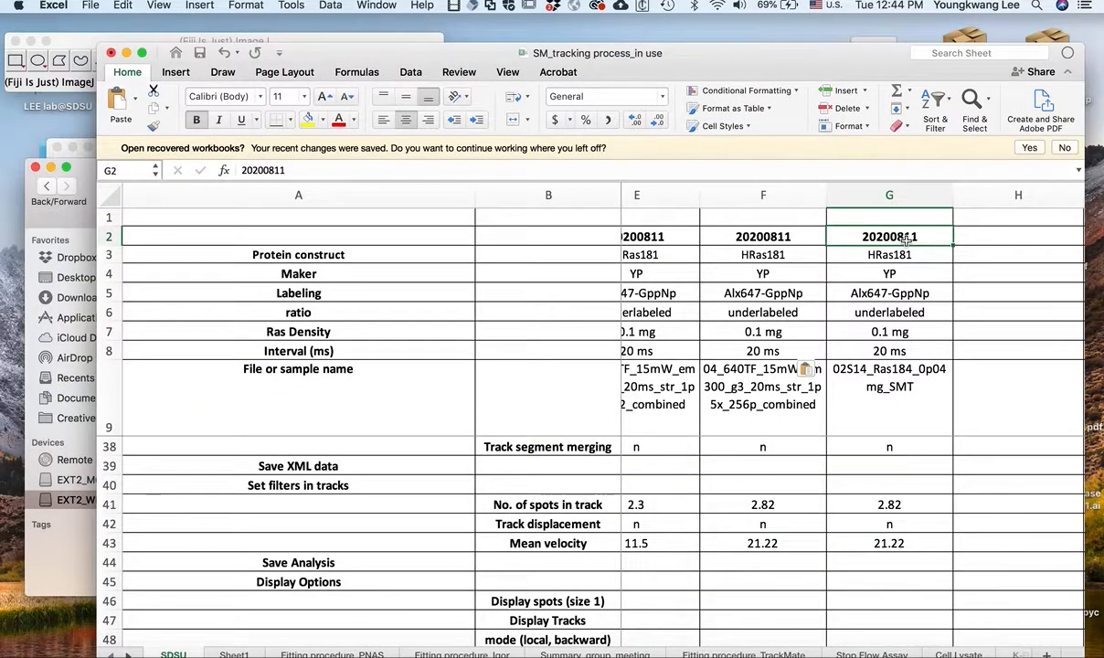
left_click(53, 202)
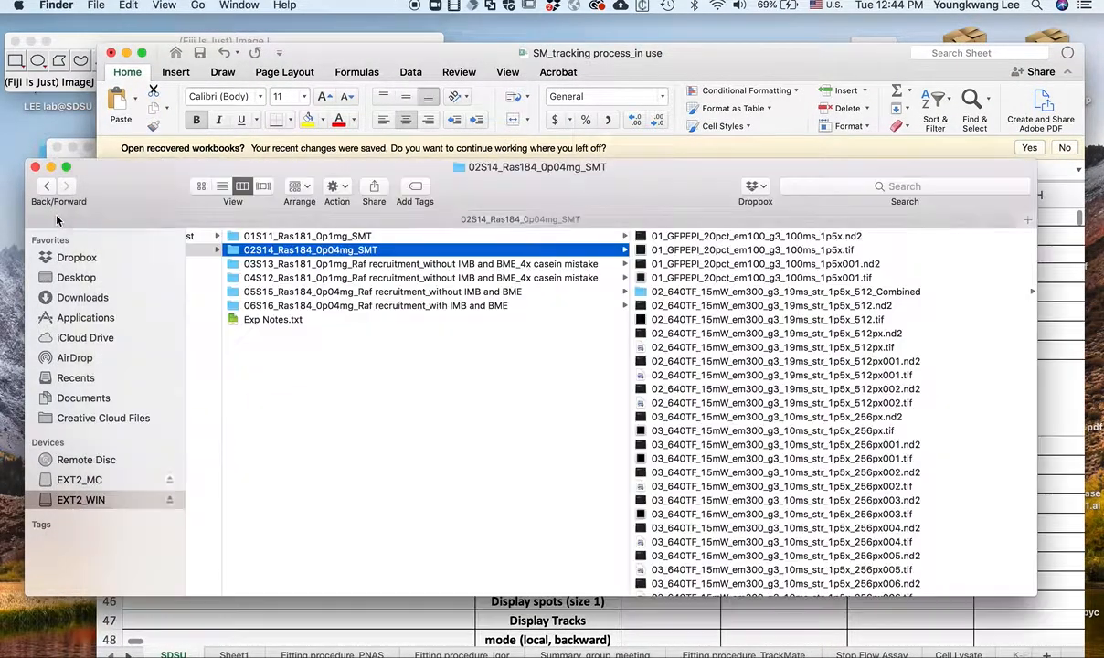
scroll(291, 258, "left", 10)
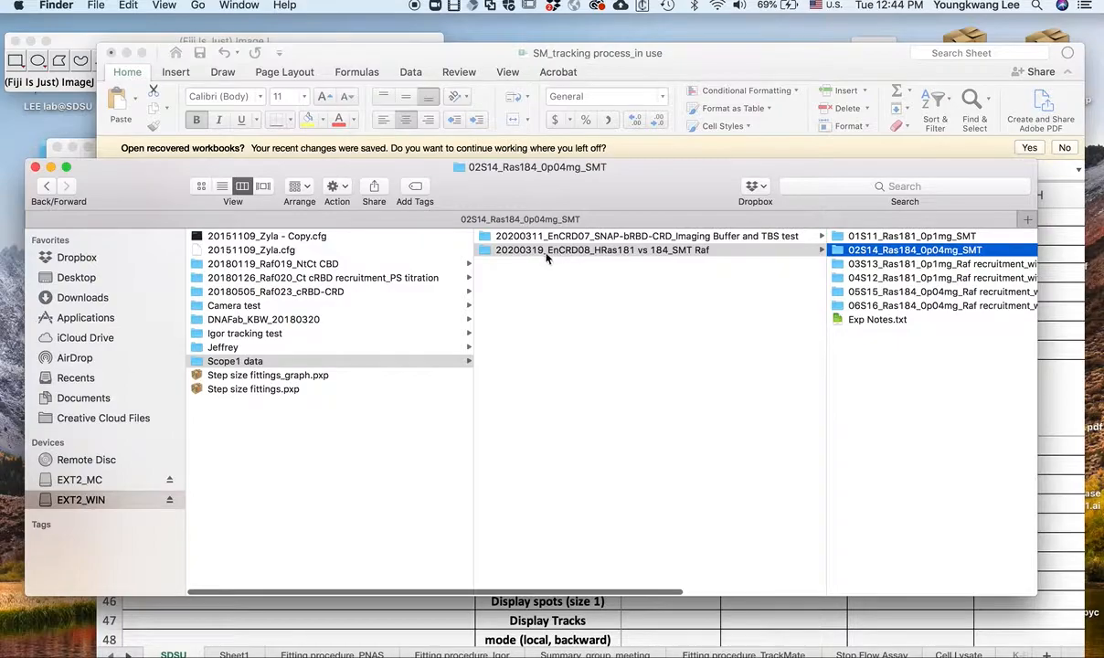
left_click(512, 251)
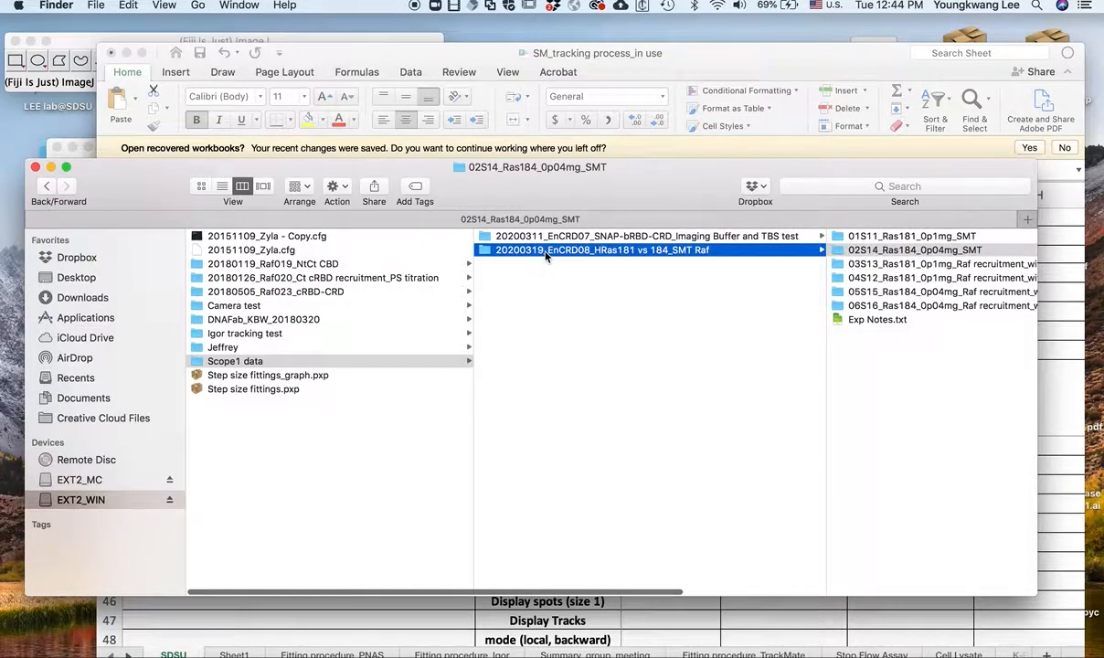
left_click(392, 252)
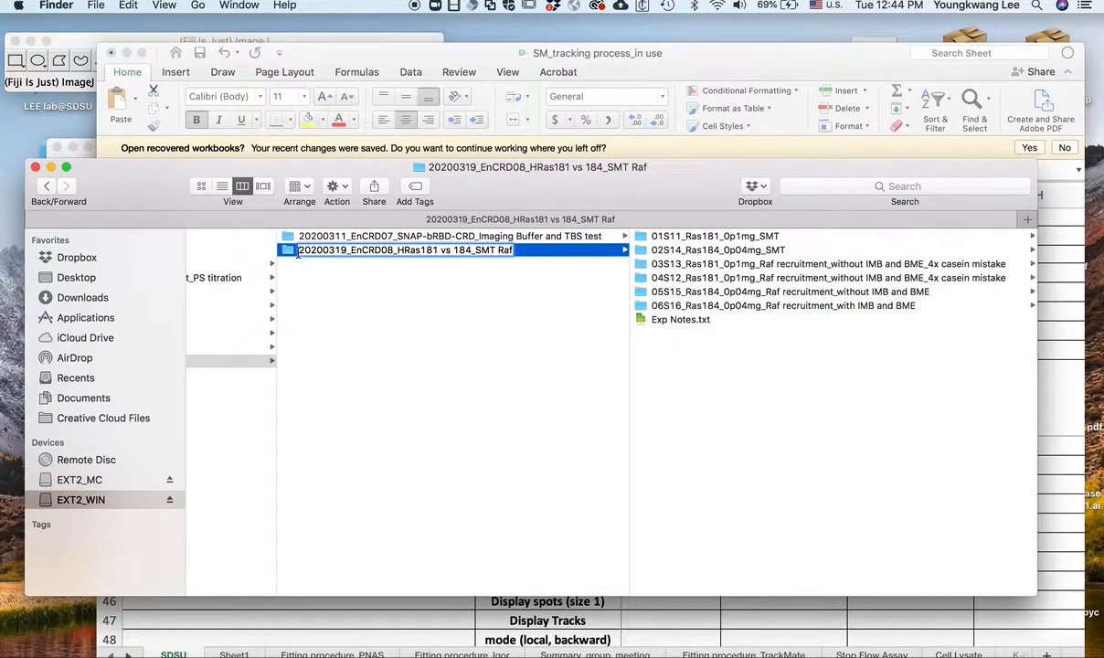
left_click_drag(297, 252, 477, 209)
Back in the Excel workbook, replace the row 2 dates in columns D through G with 20200319_EnCRD08
left_click(666, 89)
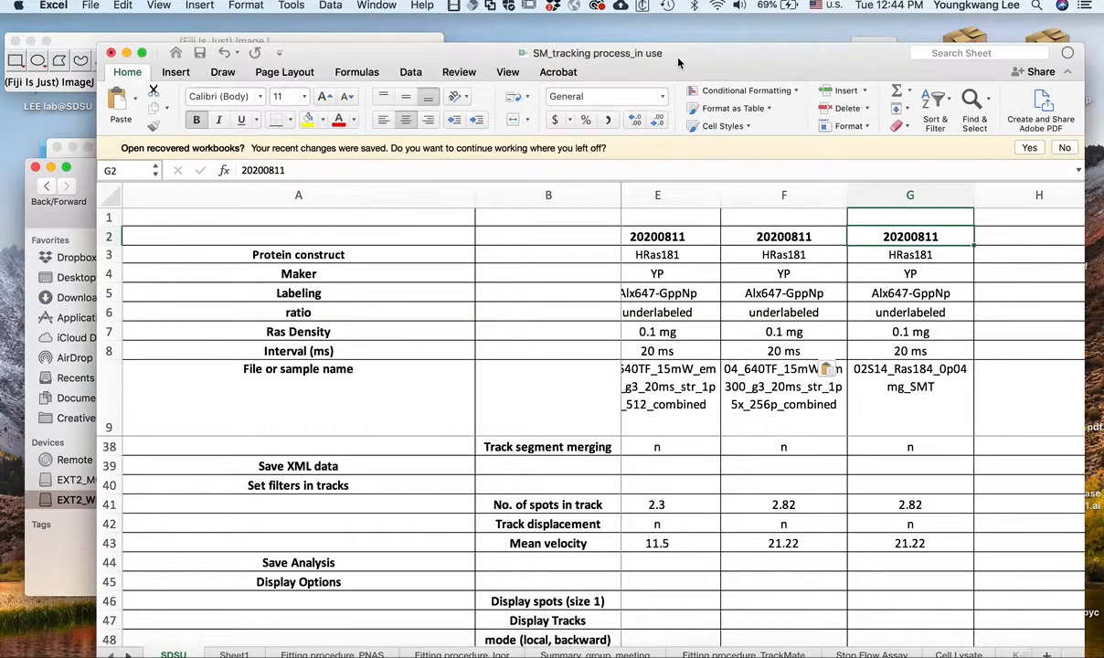
scroll(666, 236, "left", 5)
scroll(666, 235, "left", 2)
left_click(701, 237)
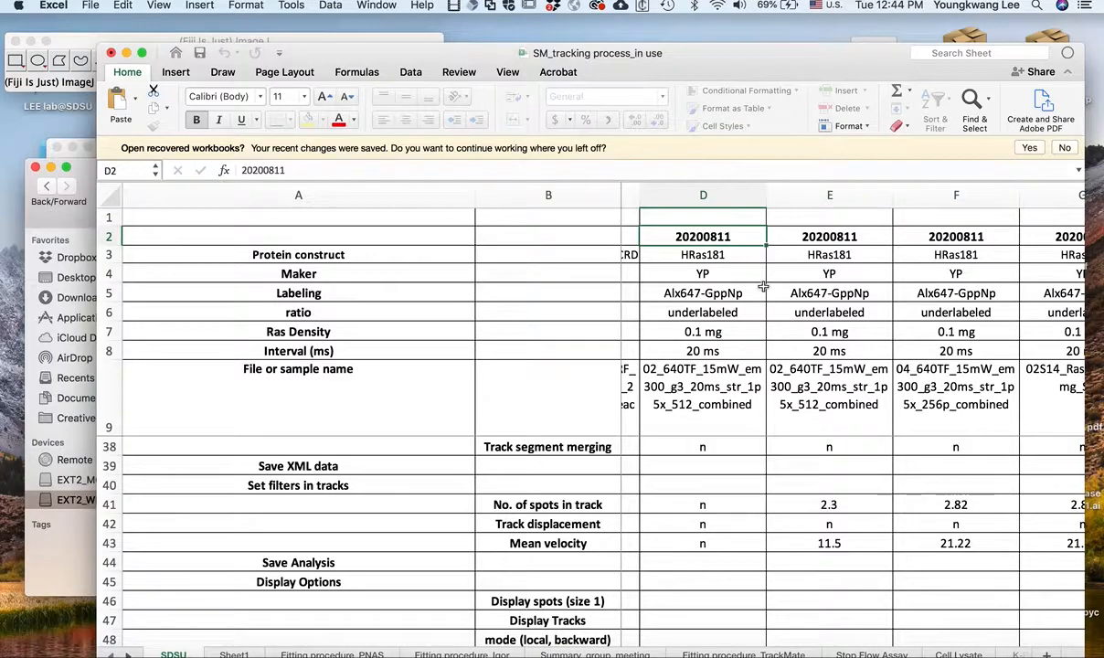
key("super+v")
left_click(833, 231)
key("super+v")
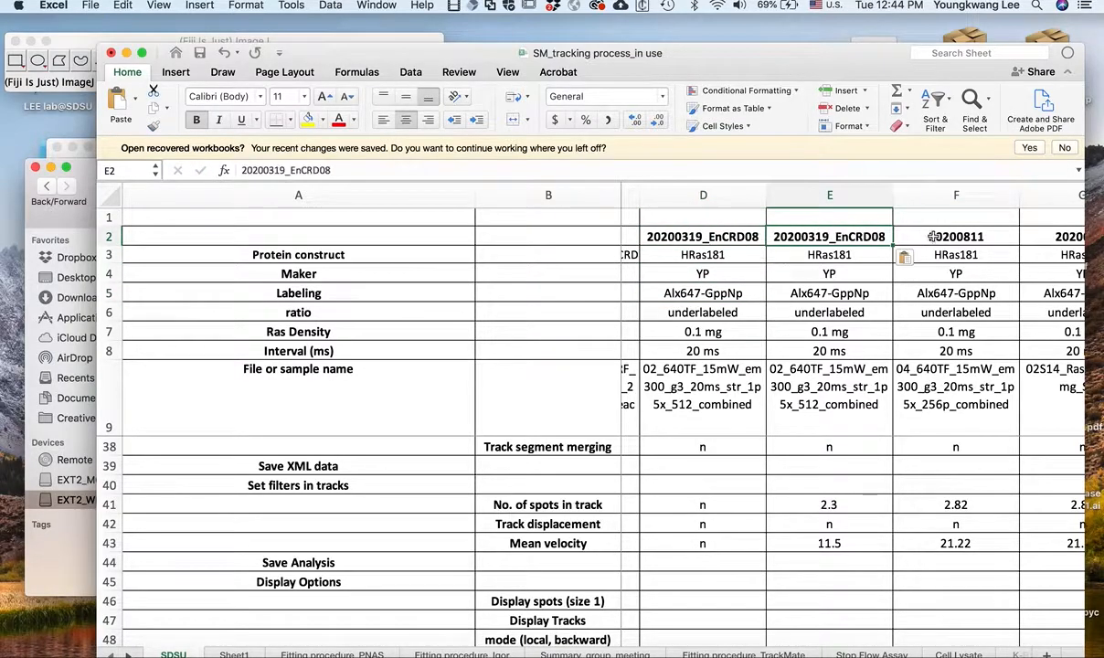
left_click(991, 233)
type("v")
key("BackSpace")
key("super+v")
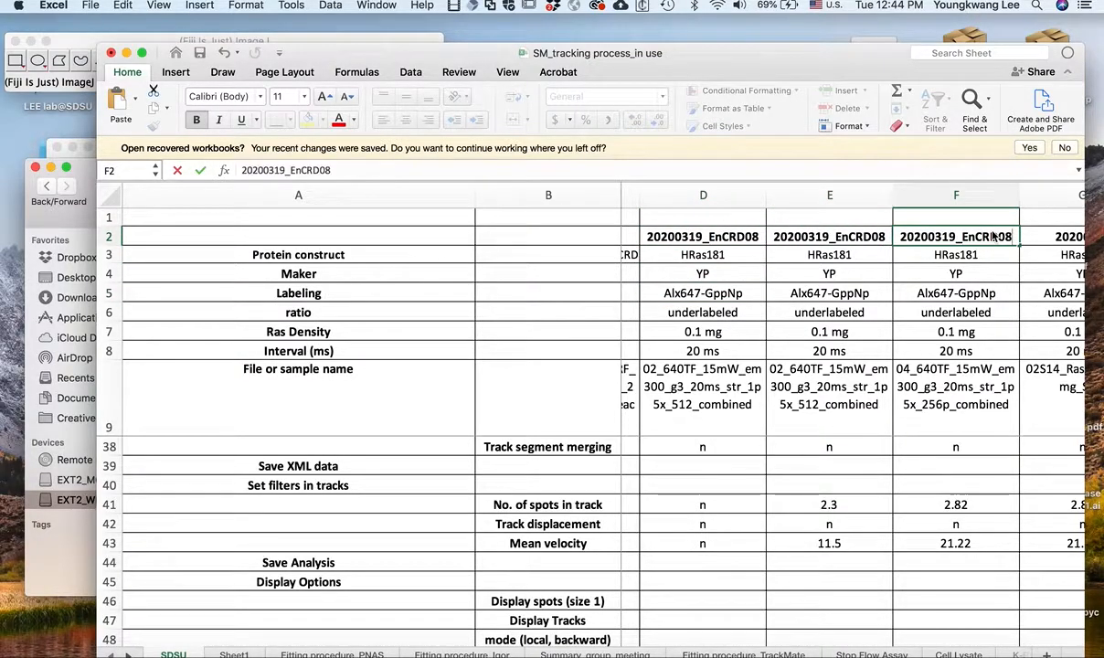
left_click(1034, 234)
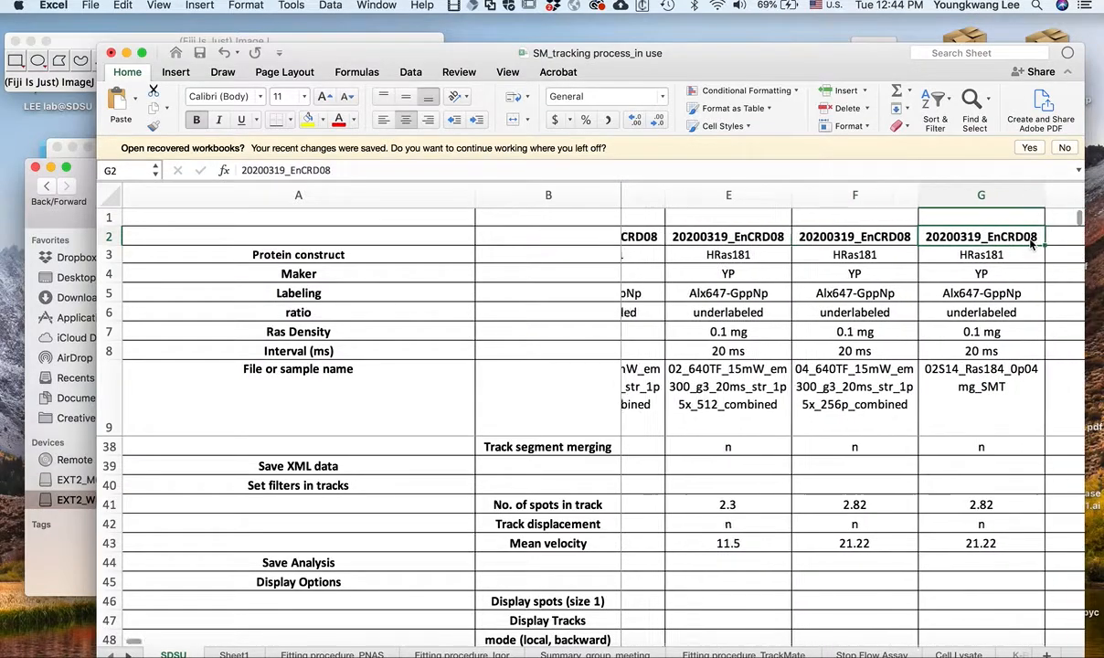
key("super+v")
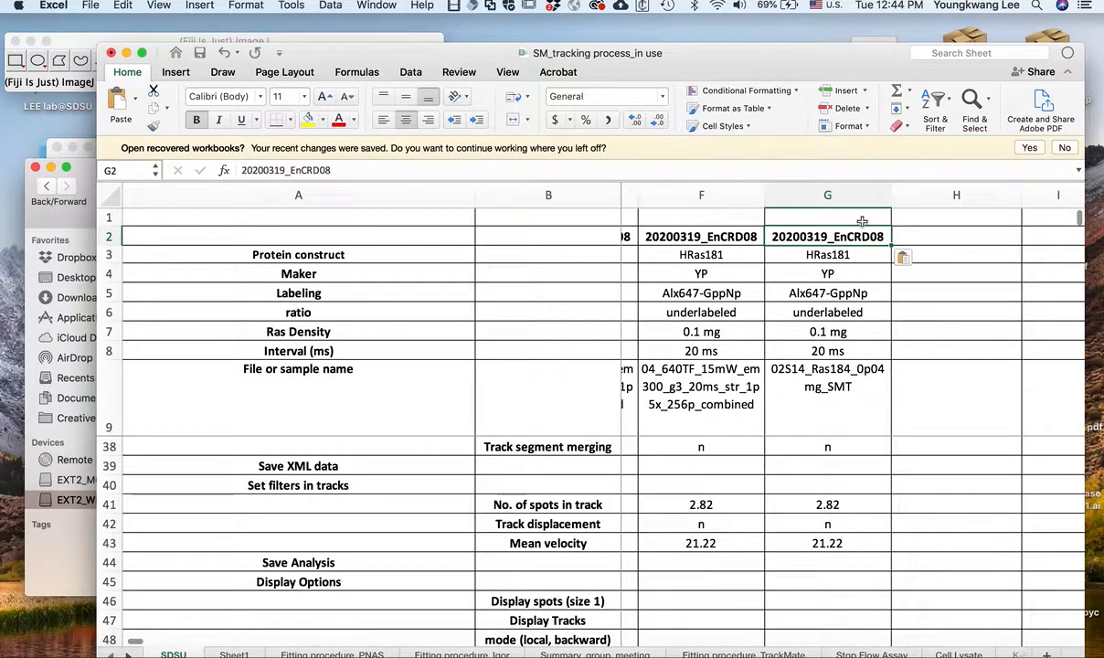
Review the ratio, Ras density and interval entries in column G against the neighbouring sample columns
left_click(827, 313)
left_click(829, 332)
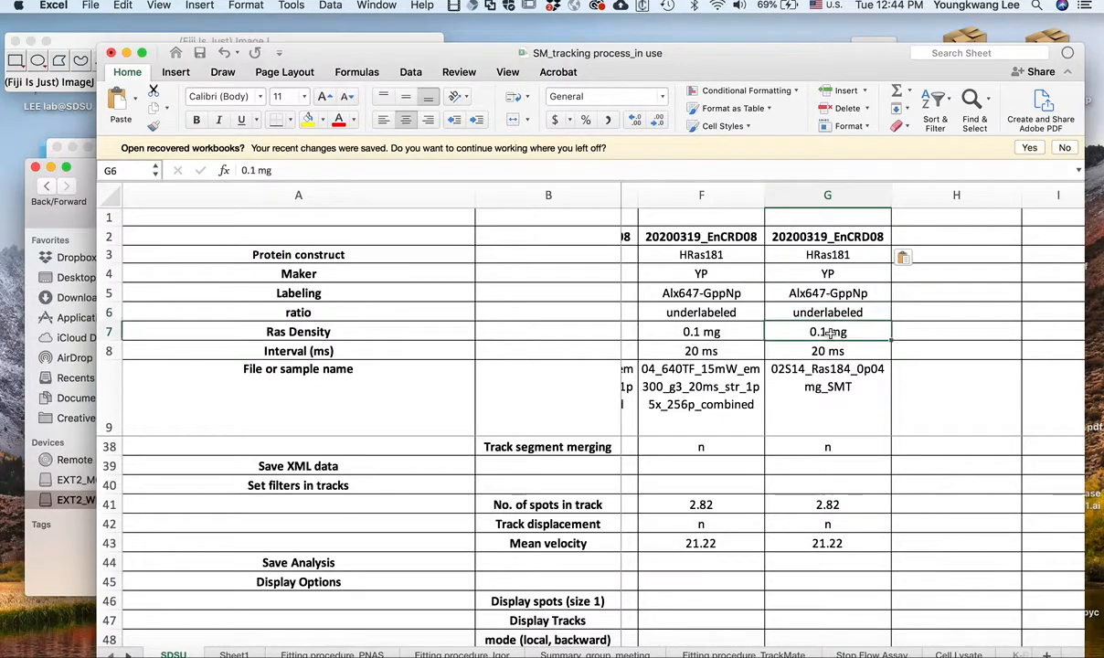
scroll(829, 333, "right", 1)
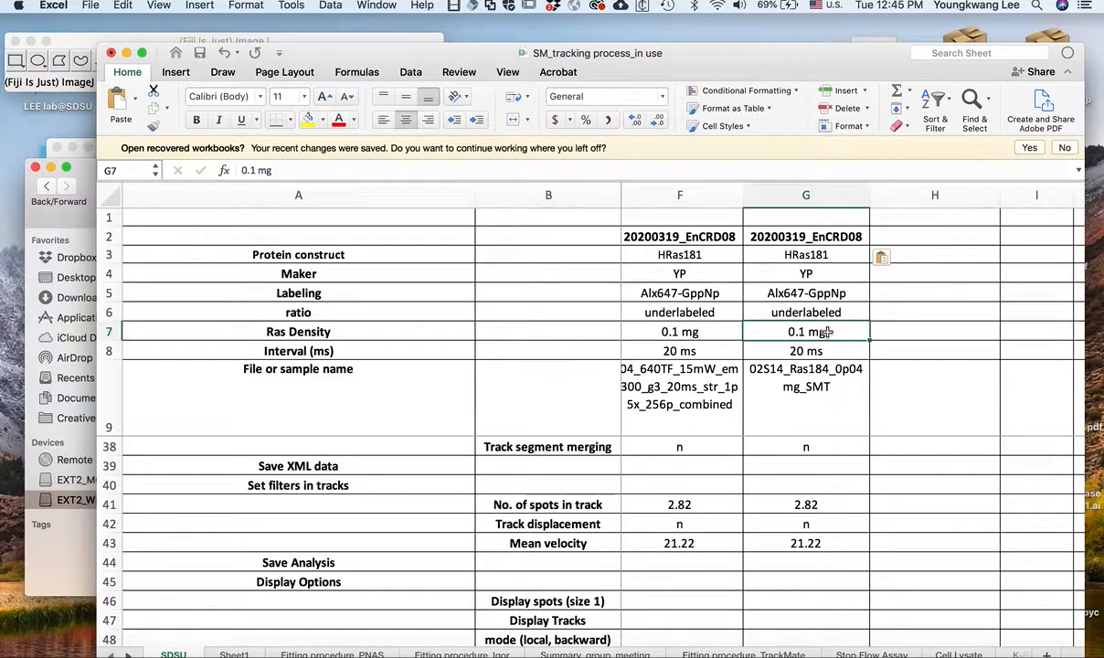
left_click(777, 352)
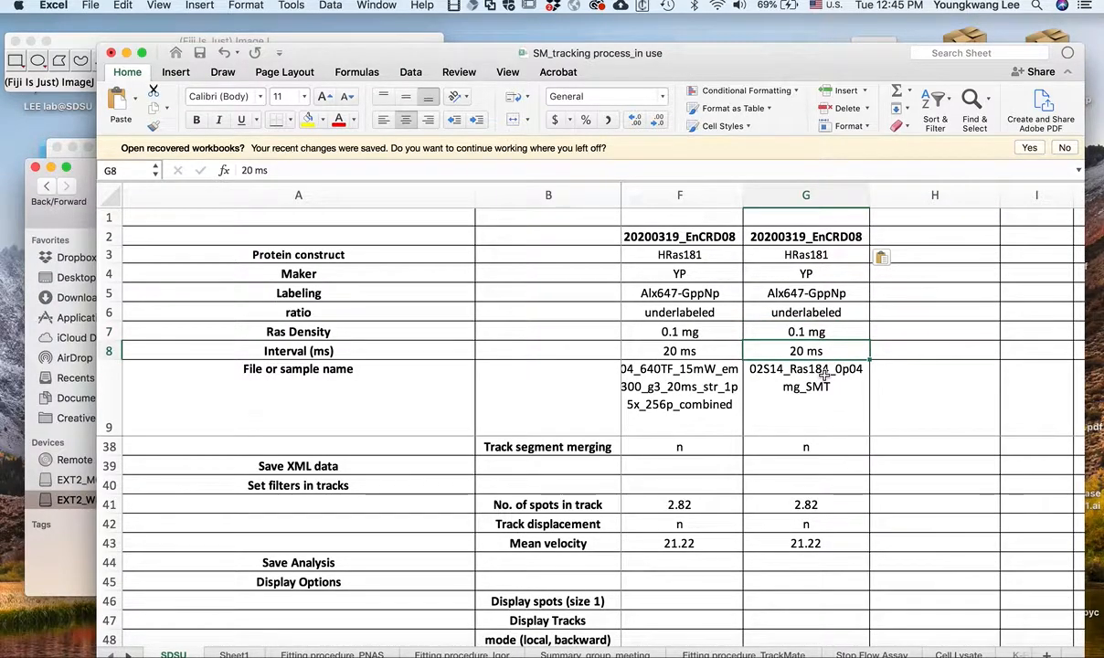
scroll(823, 374, "left", 3)
scroll(823, 375, "left", 3)
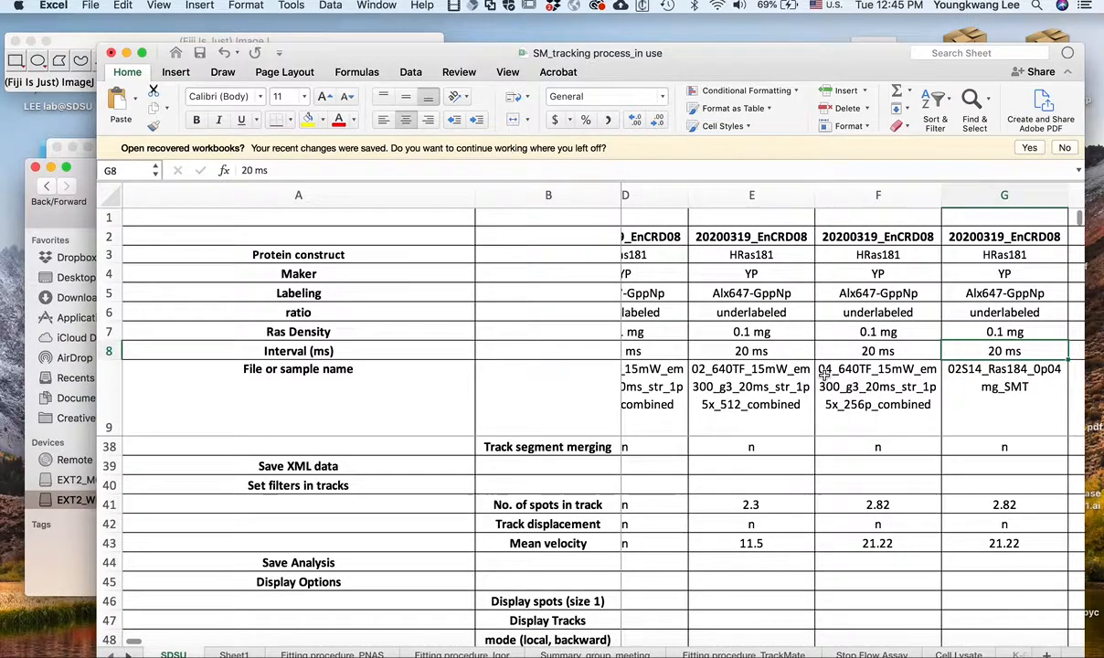
Compare the header entries in columns C to G and examine column G's image size and pretreatment rows
scroll(902, 371, "left", 5)
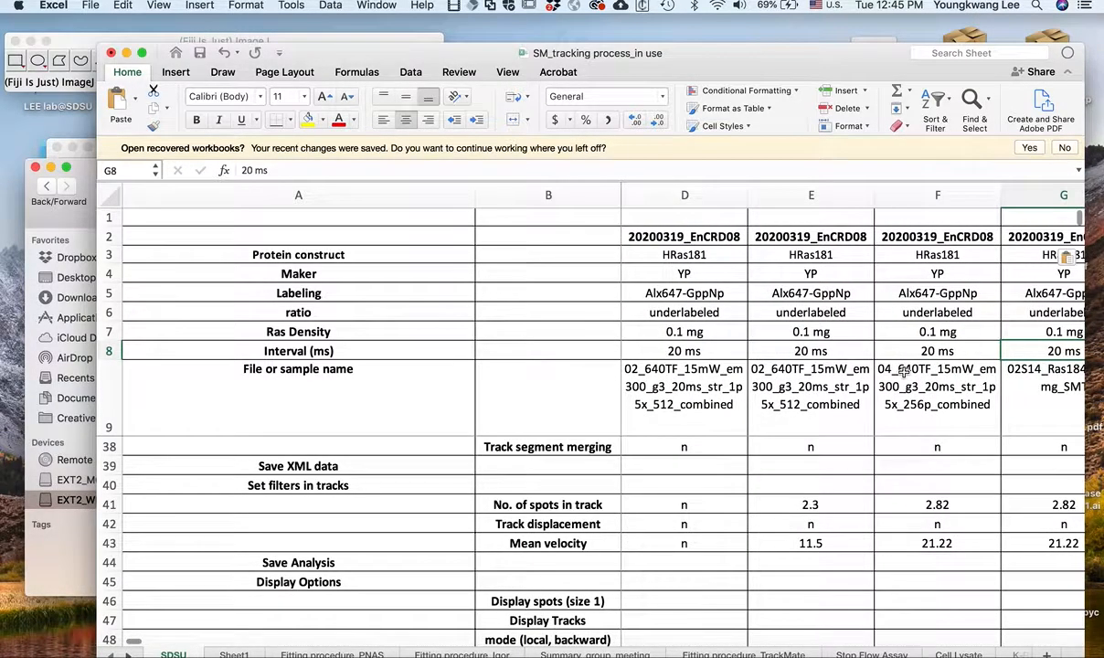
scroll(903, 371, "left", 5)
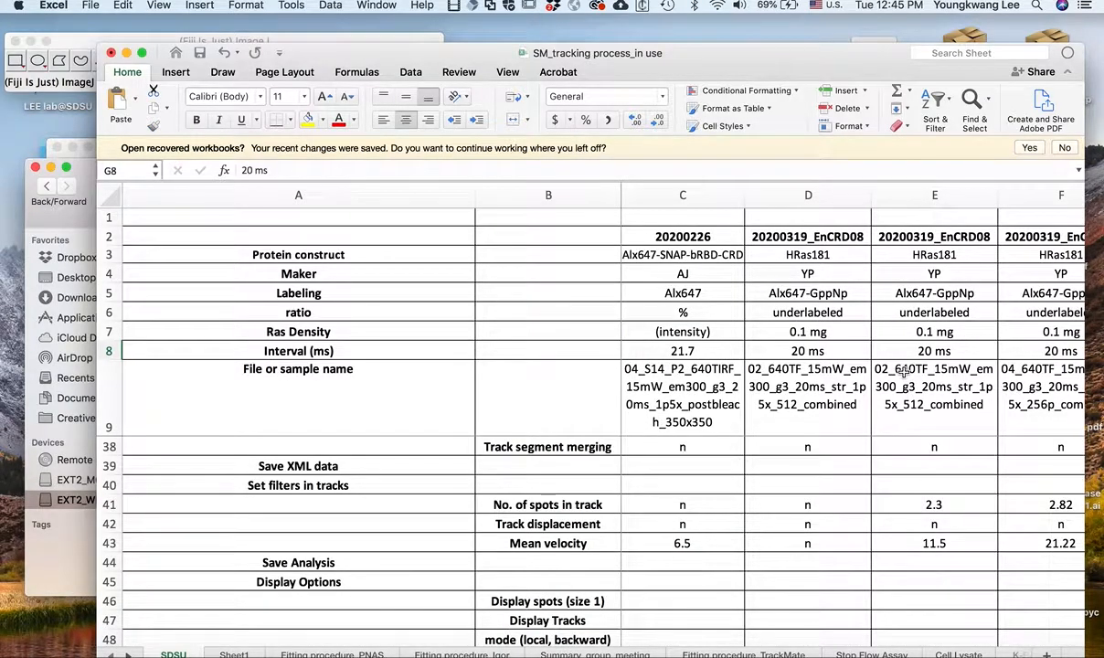
scroll(902, 371, "right", 6)
scroll(903, 371, "right", 5)
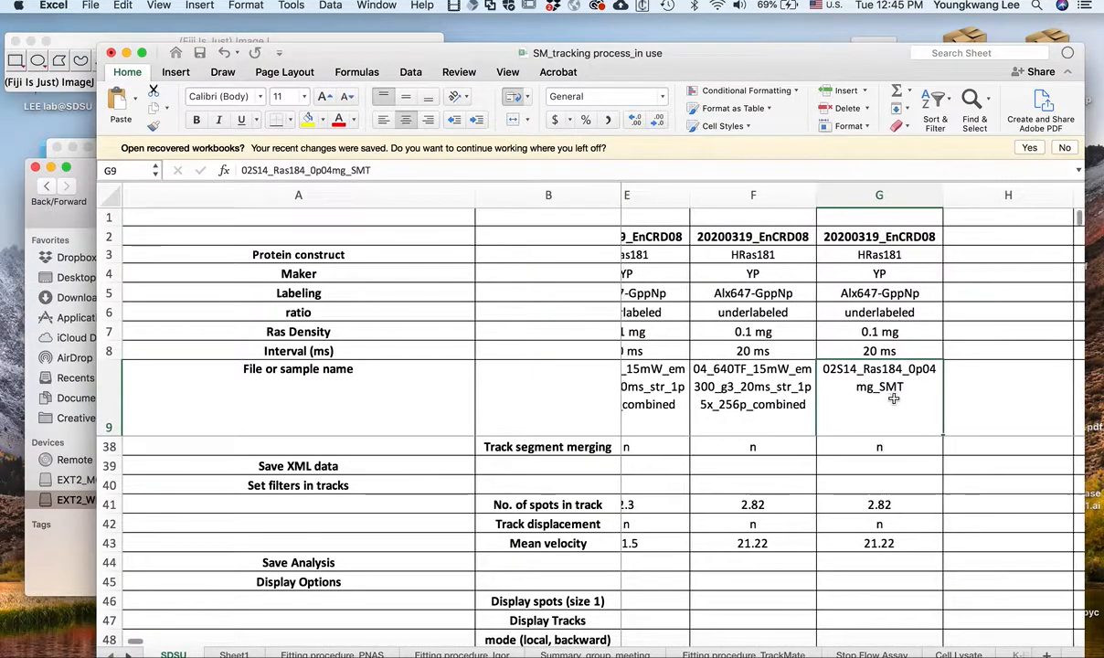
scroll(902, 392, "left", 1)
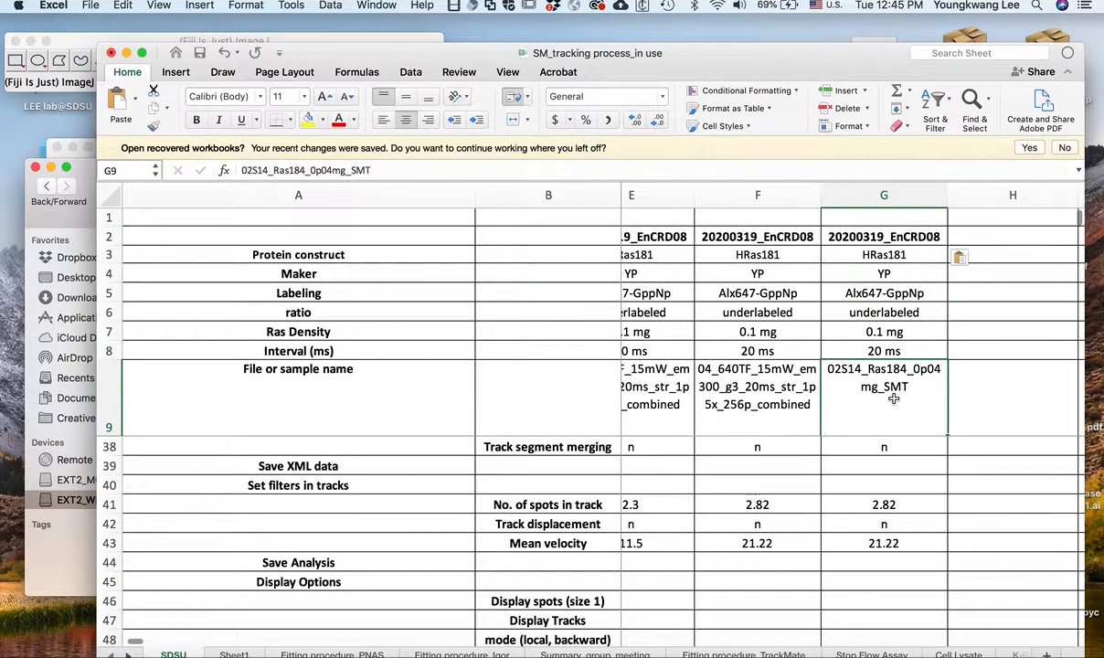
left_click(882, 447)
scroll(880, 453, "up", 10)
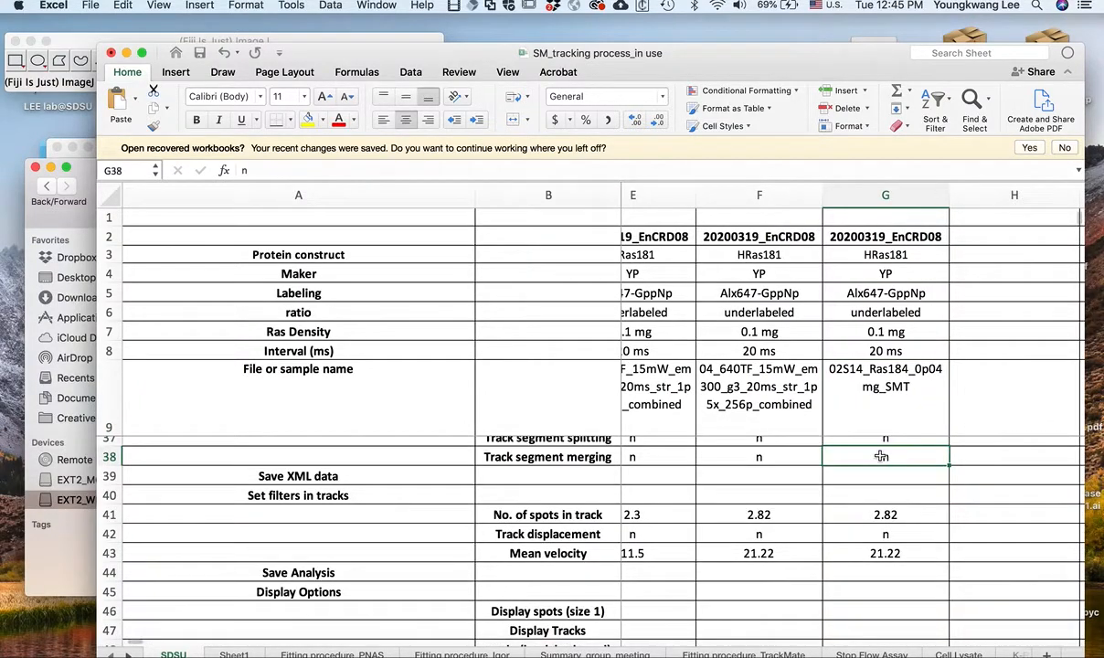
scroll(878, 455, "left", 1)
left_click(882, 454)
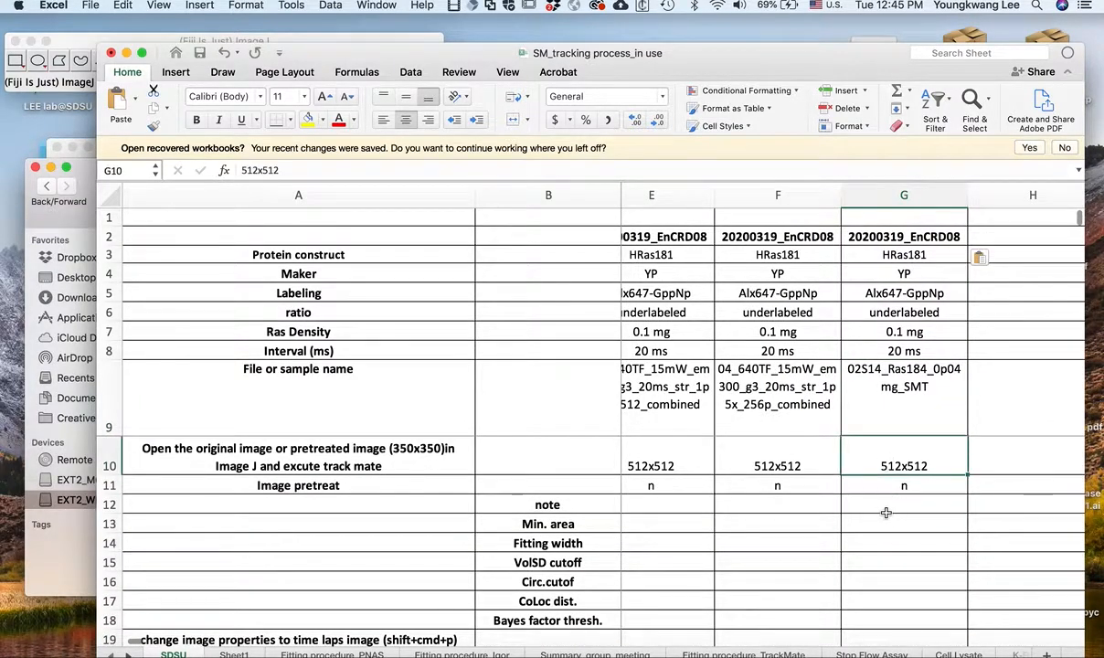
scroll(885, 512, "up", 1)
Append a slash to the file or sample name 02S14_Ras184_0p04mg_SMT in G9
left_click(884, 373)
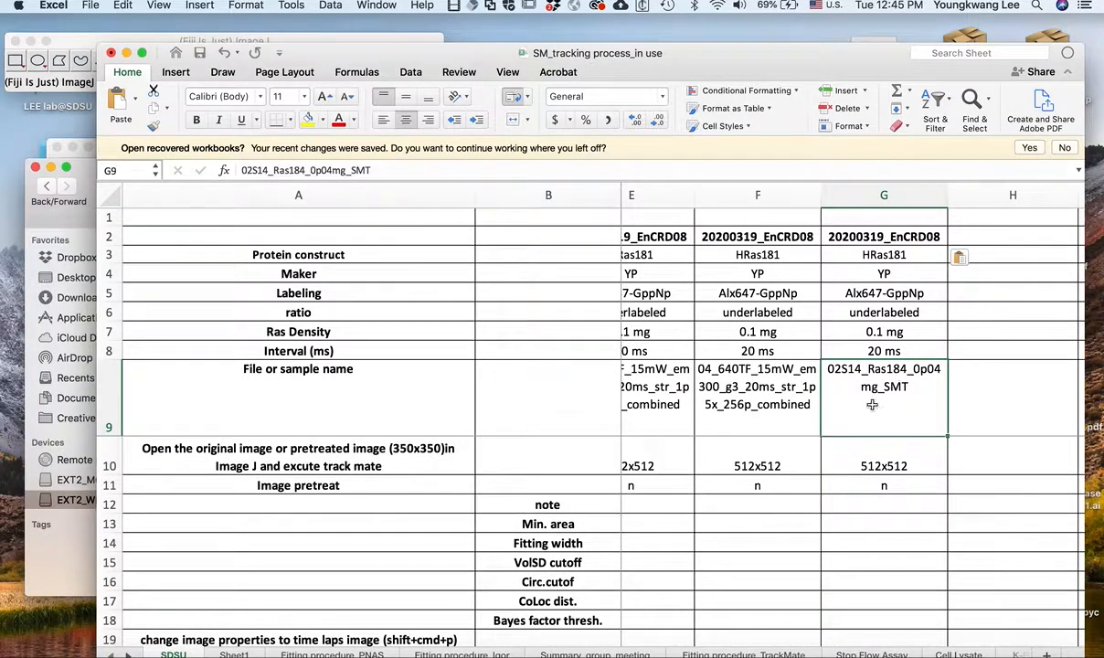
double_click(900, 387)
type("/")
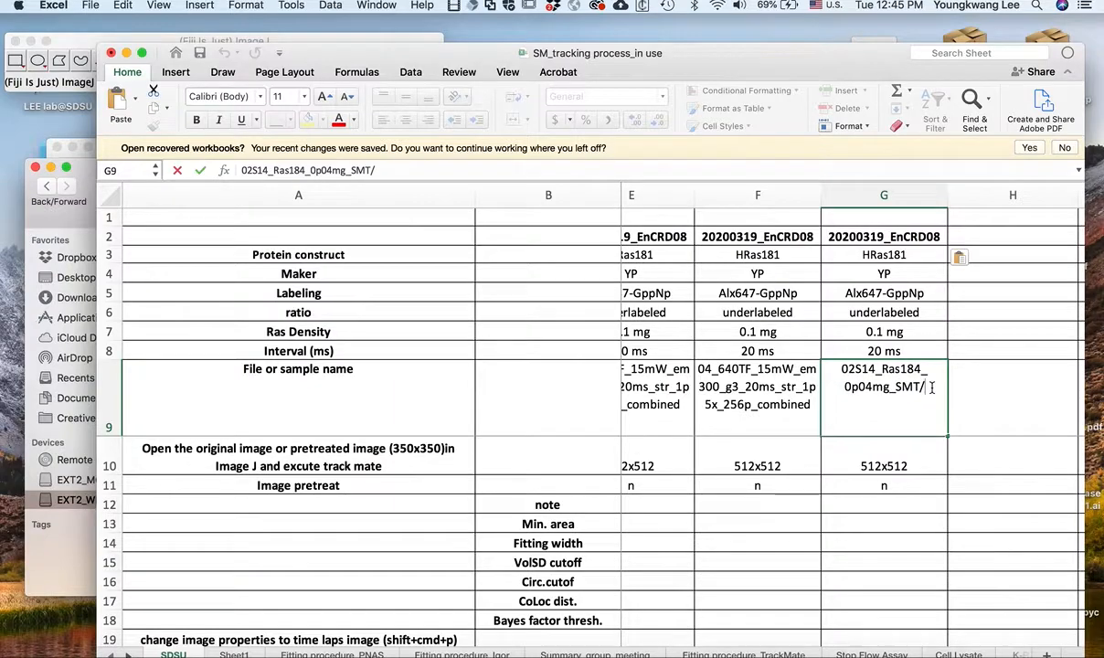
key("Return")
left_click(863, 409)
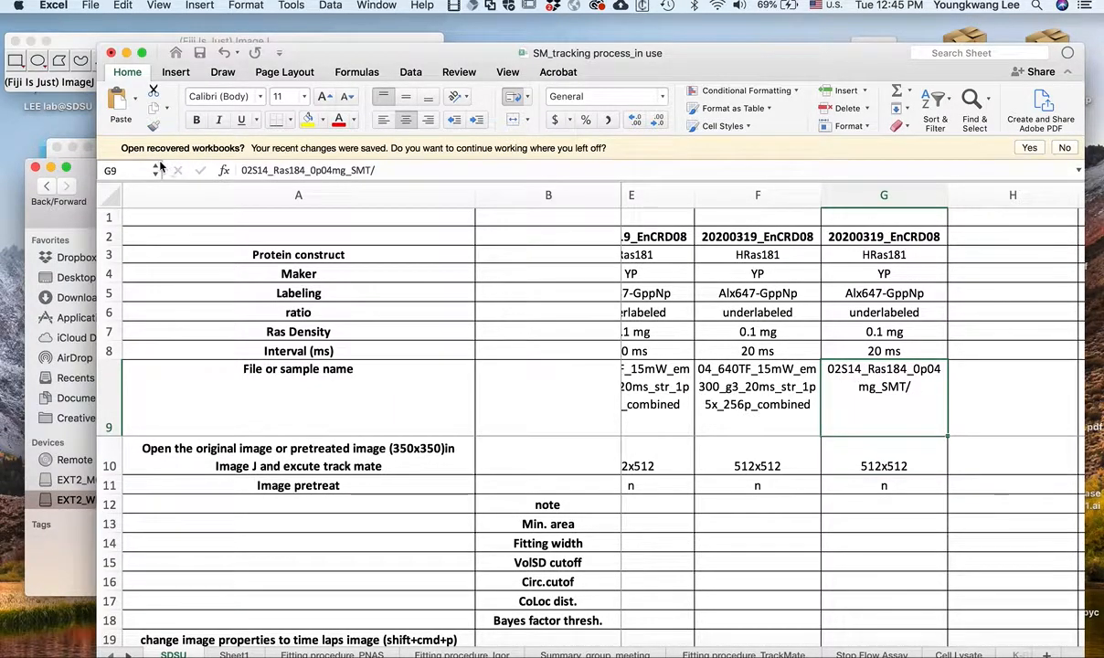
In Finder, copy the name of the 02_640TF_15mW_em300_g3_19ms_str_1p5x_512_Combined folder inside 02S14_Ras184_0p04mg_SMT
left_click(82, 175)
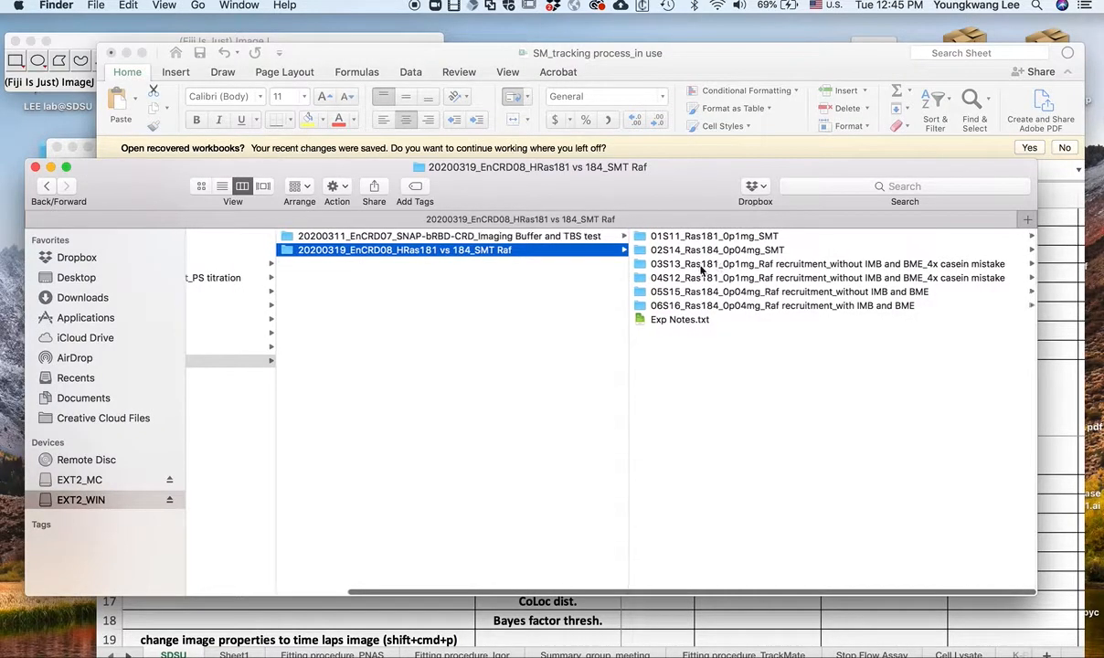
left_click(704, 252)
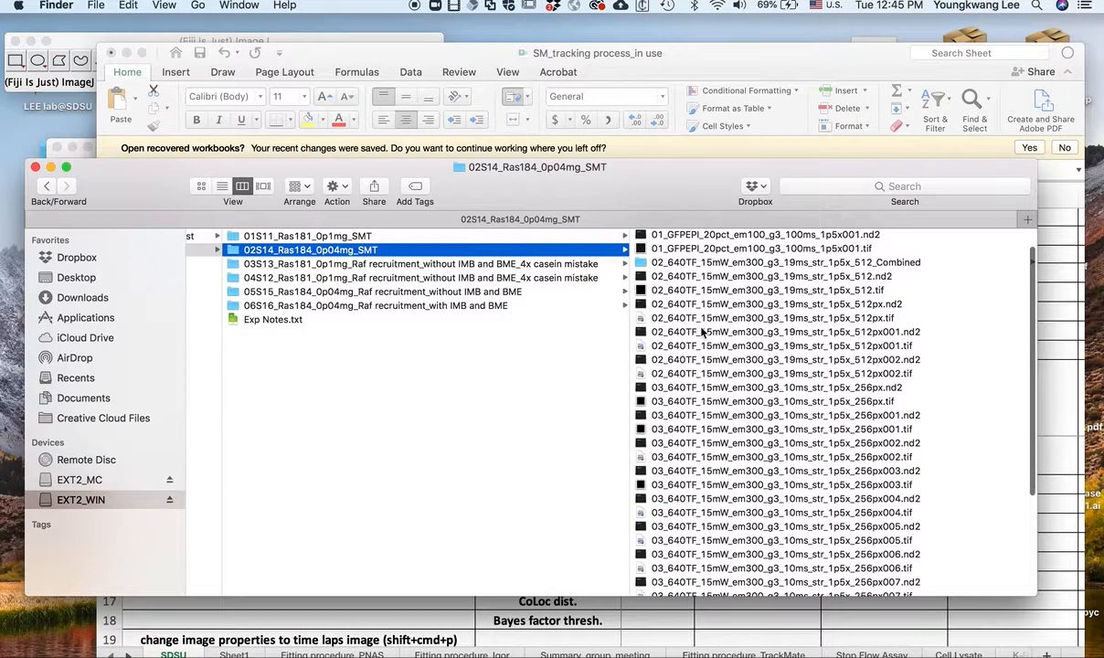
left_click(702, 276)
left_click(703, 292)
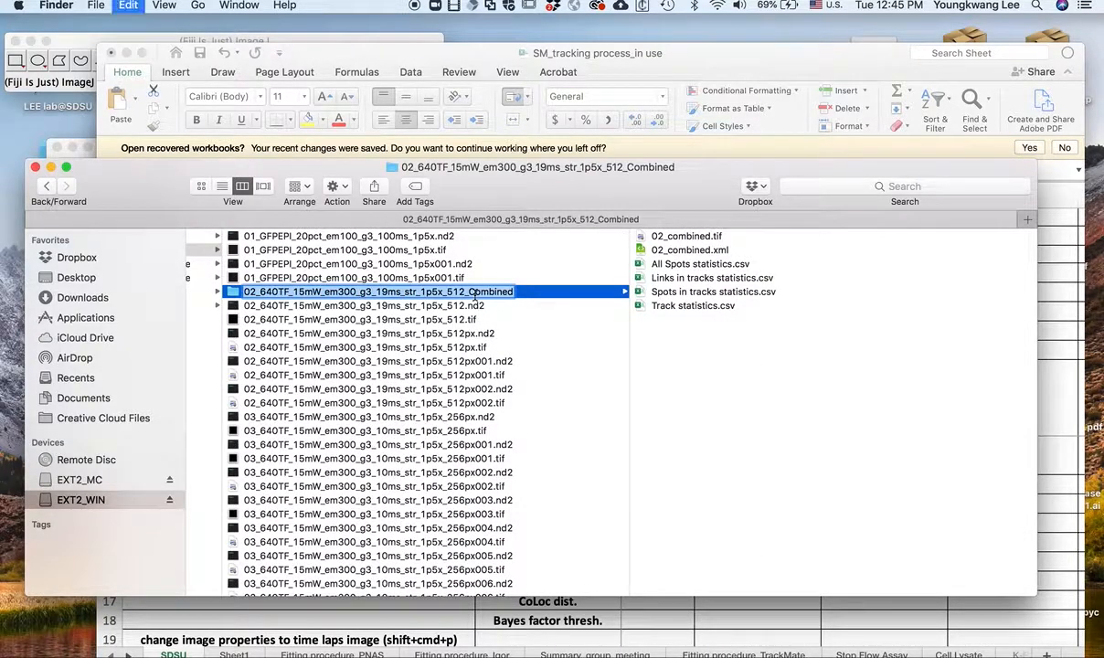
Back in the Excel workbook, append 02_640TF_15mW_em300_g3_19ms_str_1p5x_512_Combined after the slash in G9
left_click(1067, 363)
double_click(921, 395)
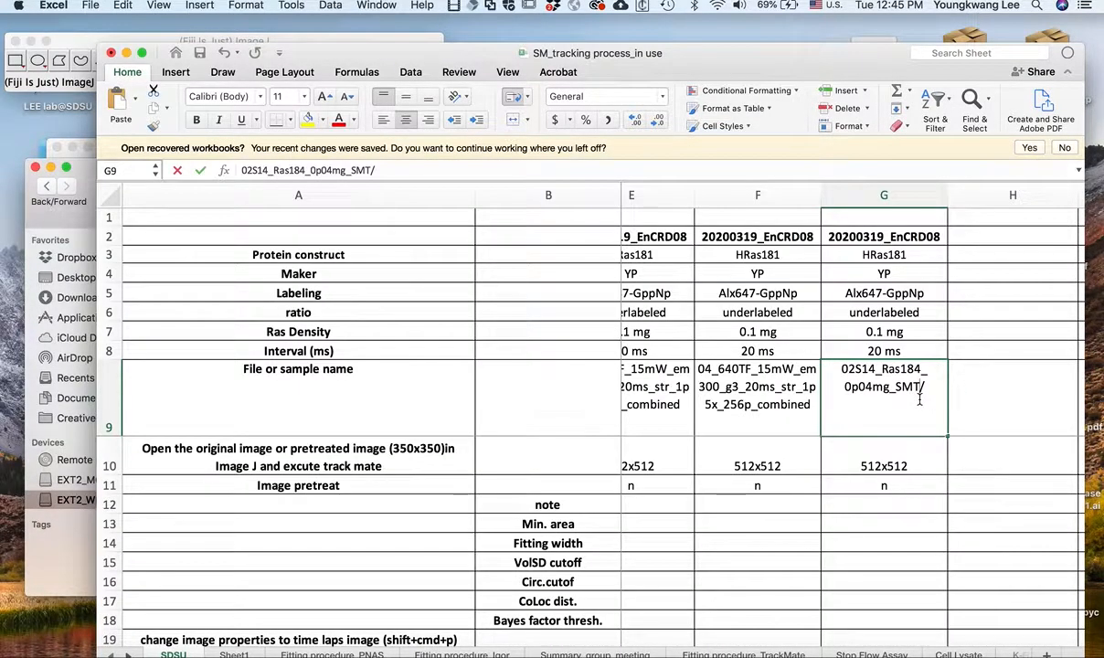
type("02_640TF_15mW_em300_g3_19ms_str_1p5x_512_Combined")
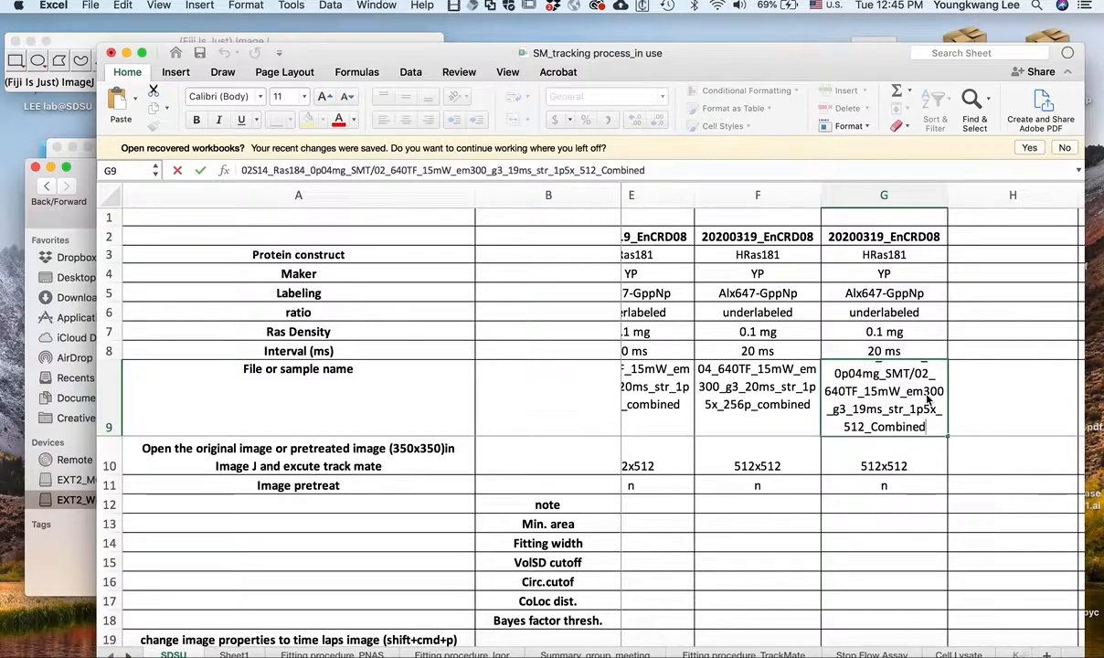
key("Return")
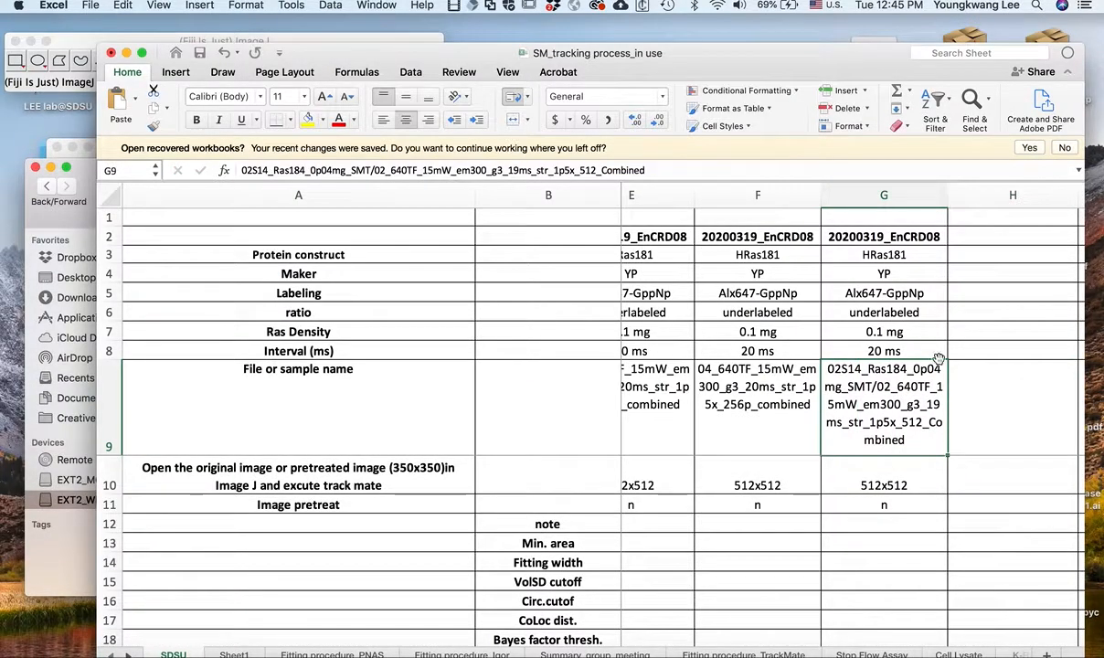
Check the image size entry in G10 and move the workbook window up to show more rows
scroll(889, 421, "left", 1)
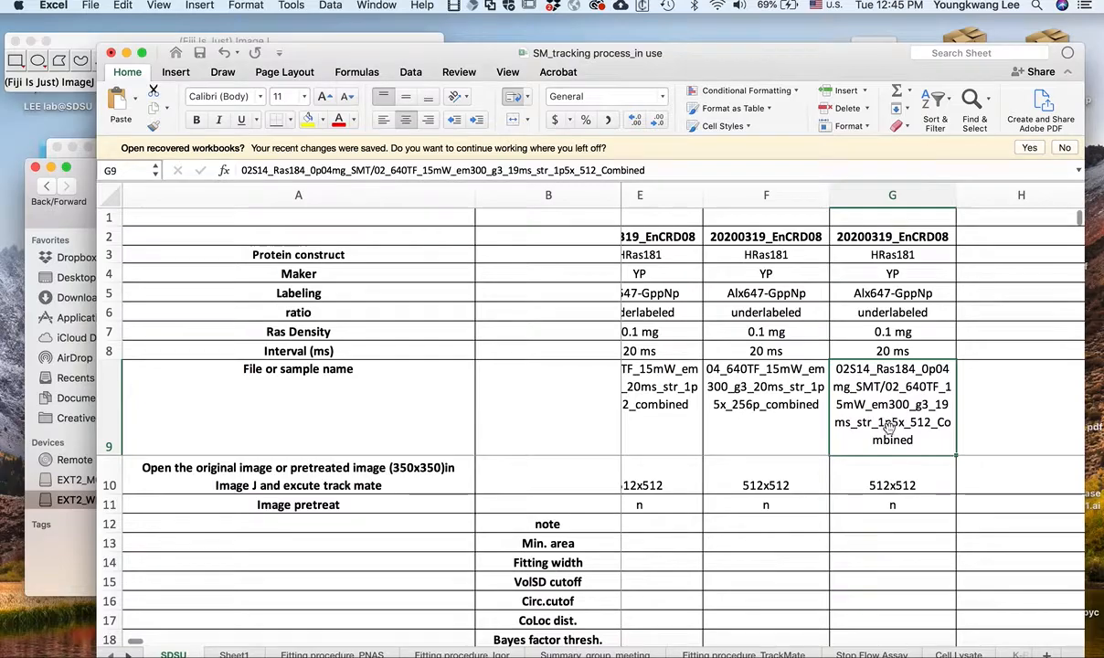
left_click(891, 465)
scroll(892, 462, "down", 3)
scroll(892, 460, "up", 3)
scroll(892, 460, "left", 1)
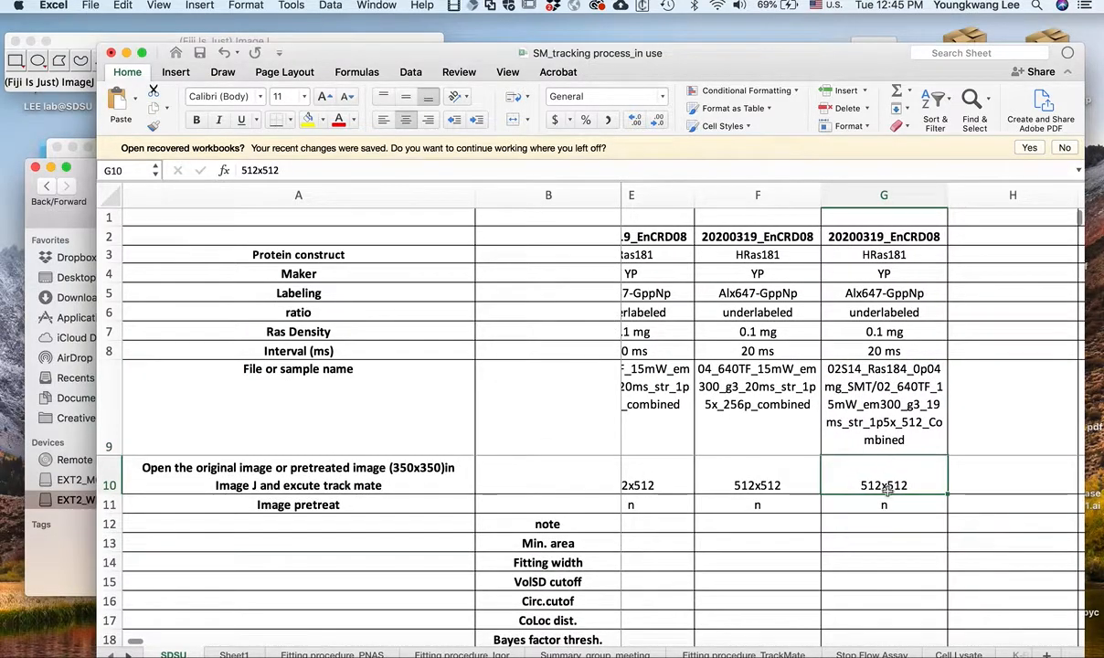
left_click_drag(740, 52, 715, 29)
scroll(804, 455, "down", 3)
scroll(806, 453, "up", 3)
scroll(805, 453, "left", 1)
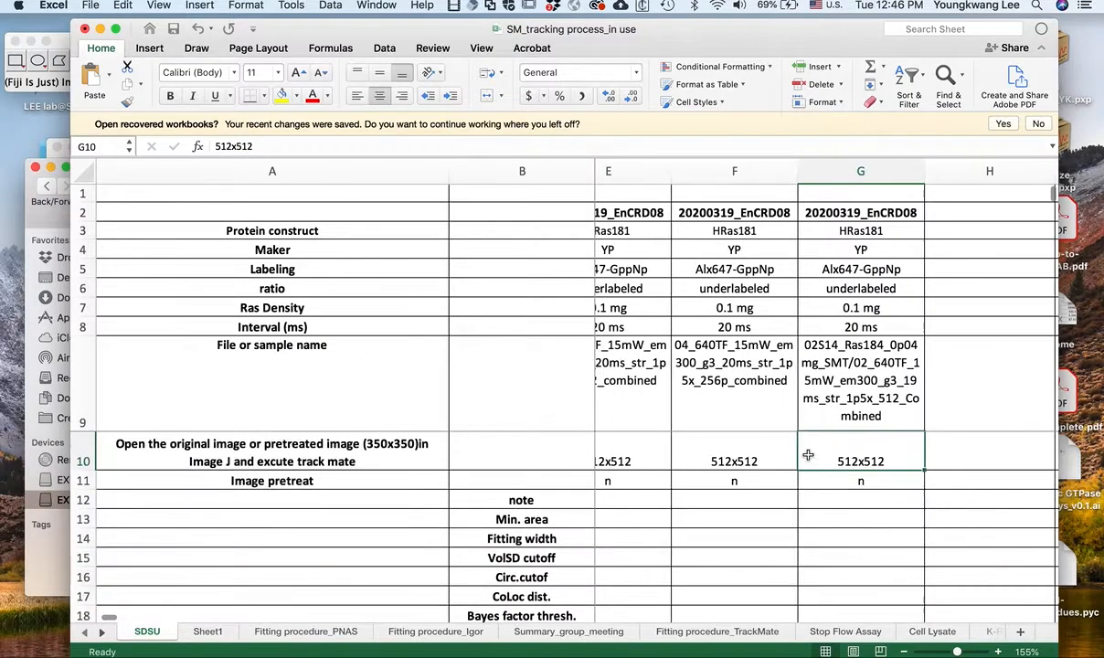
Set the detector threshold in G24 to 120
left_click(858, 521)
scroll(860, 526, "down", 3)
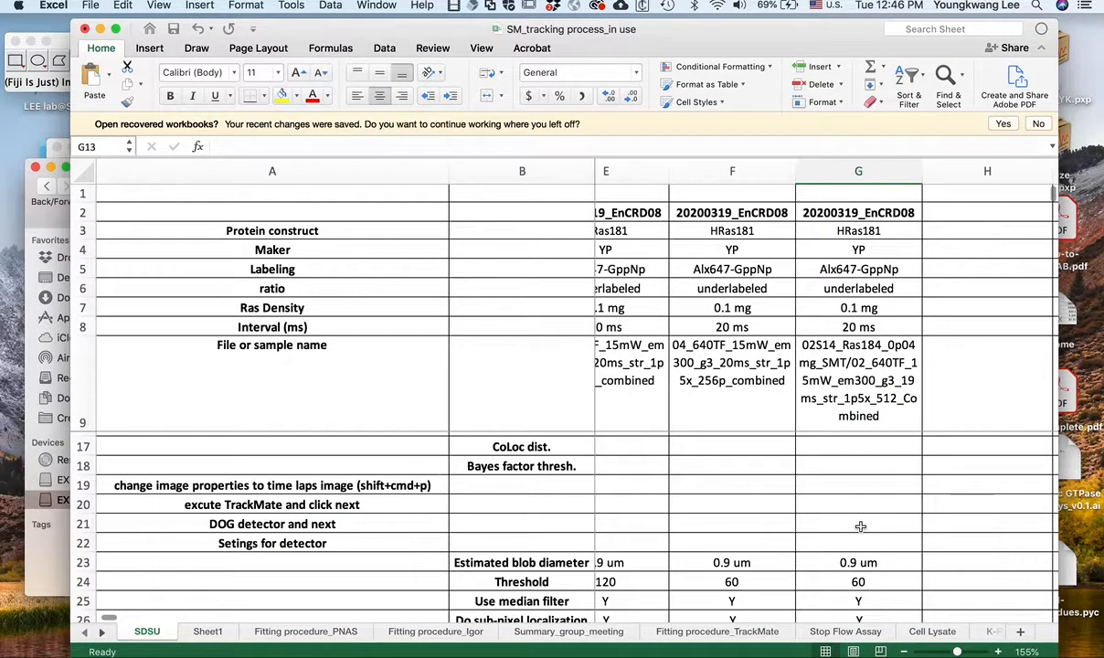
scroll(859, 526, "down", 3)
scroll(860, 525, "left", 1)
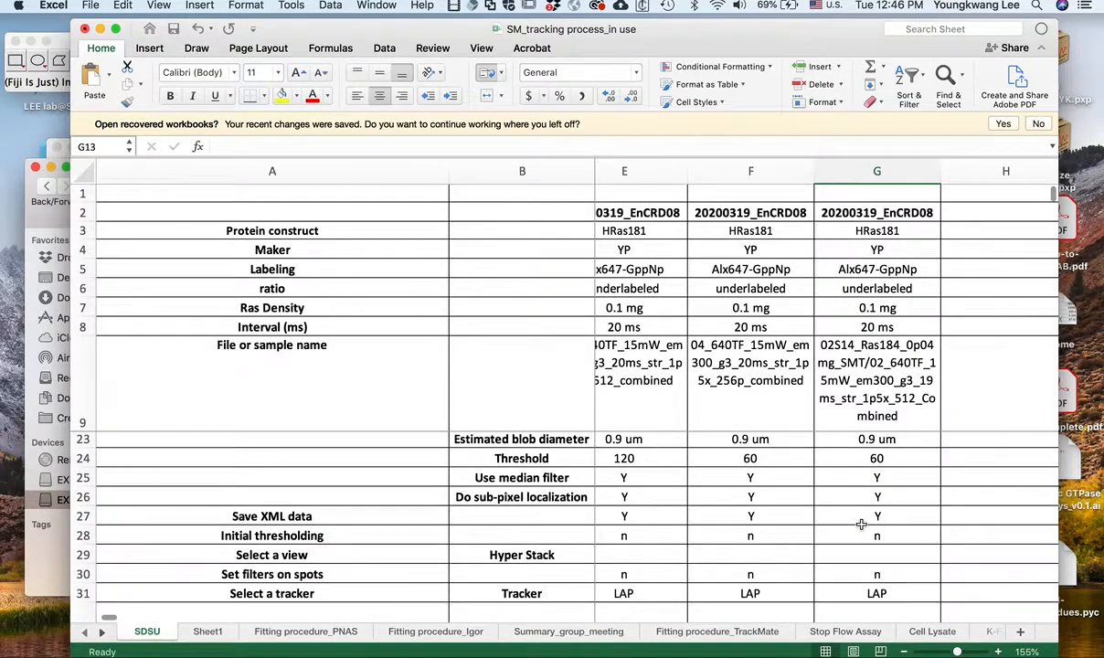
left_click(879, 457)
type("120")
key("Return")
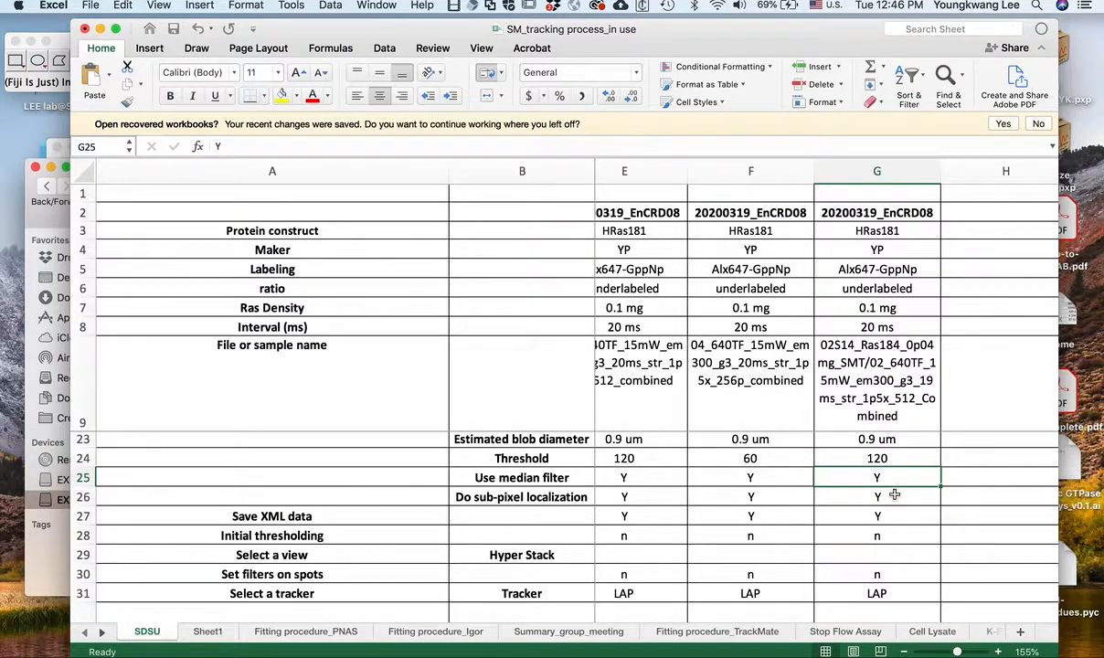
Check column G's entries from sub-pixel localization to tracker and set the tracker's max distance in G33 to 1.5 um
left_click(894, 495)
scroll(894, 495, "down", 5)
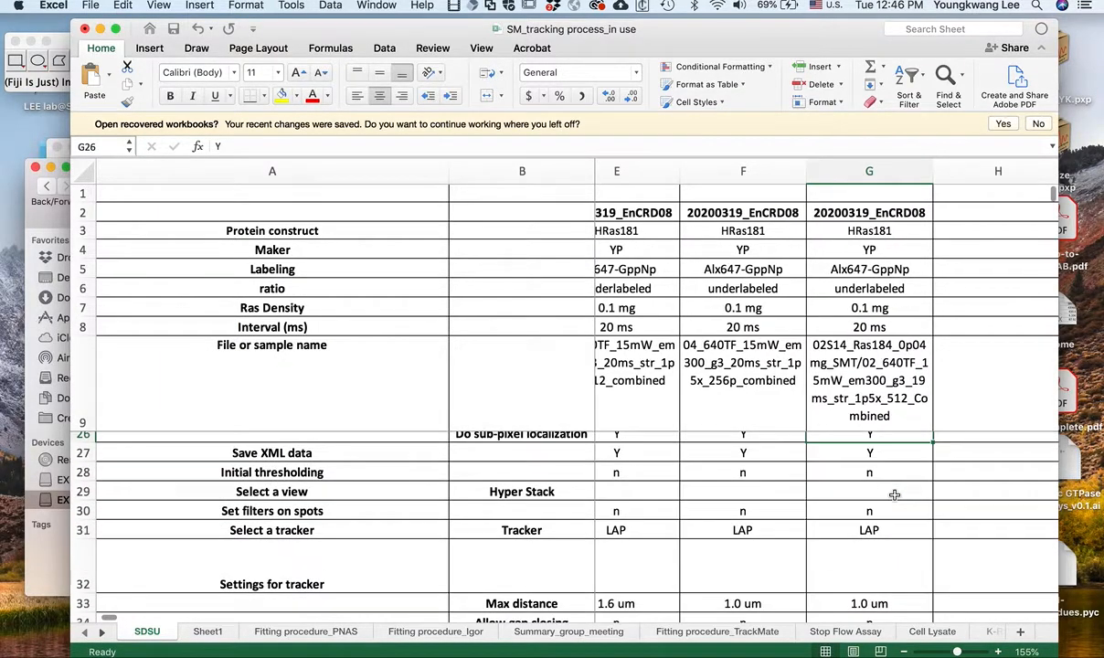
scroll(894, 495, "up", 2)
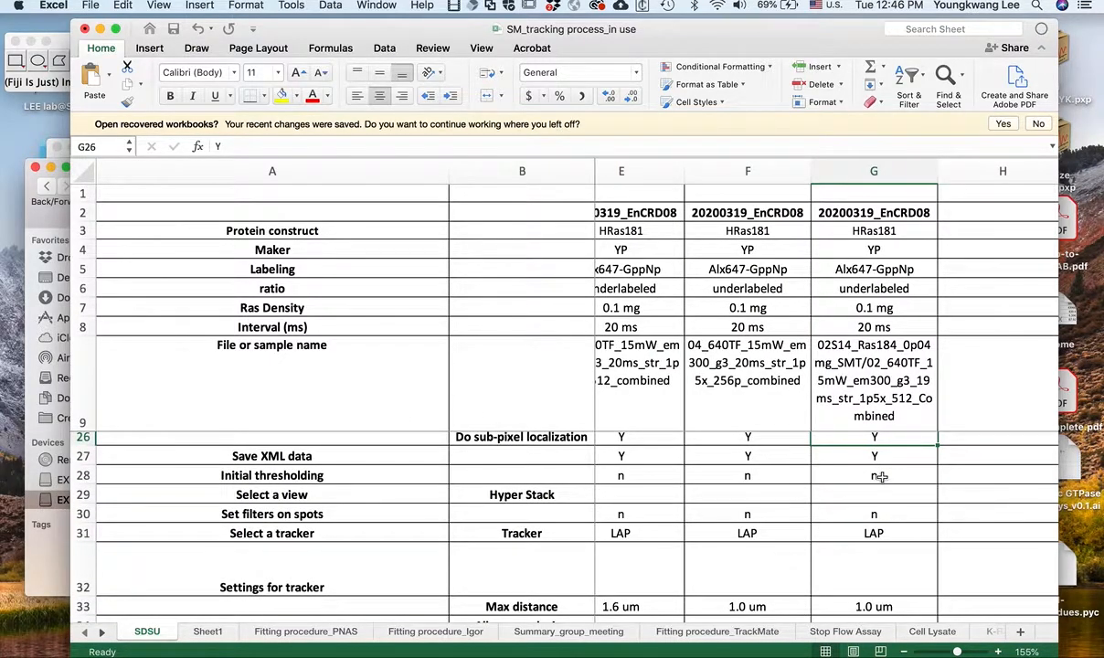
left_click(880, 477)
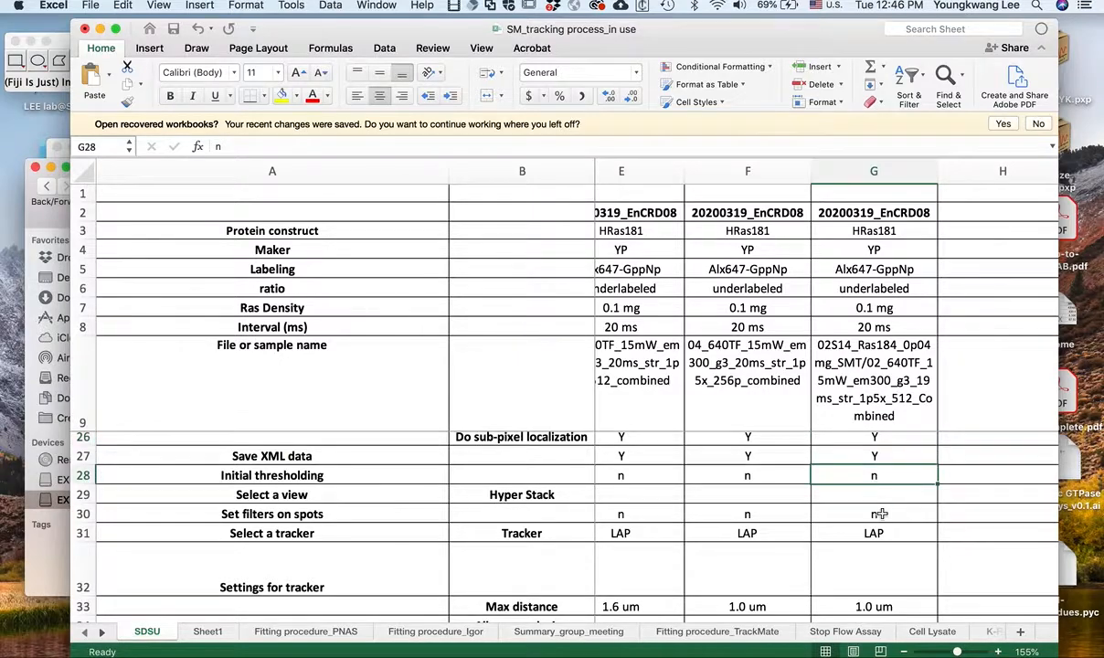
left_click(882, 517)
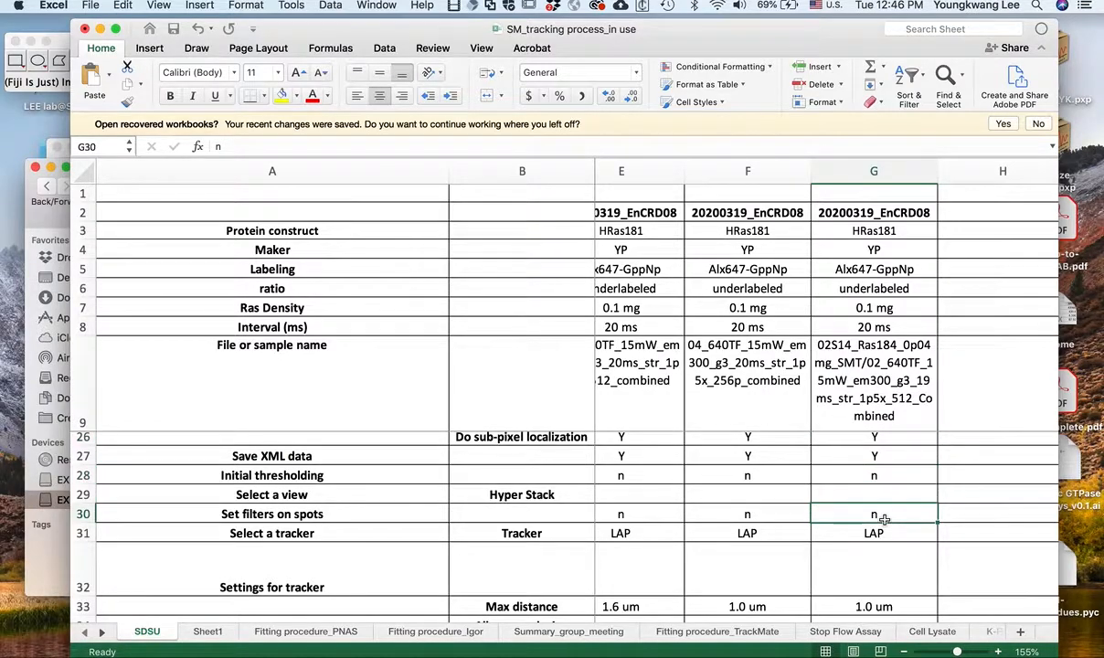
left_click(881, 530)
scroll(882, 527, "down", 3)
left_click(883, 546)
double_click(861, 545)
key("BackSpace")
type("5")
key("Return")
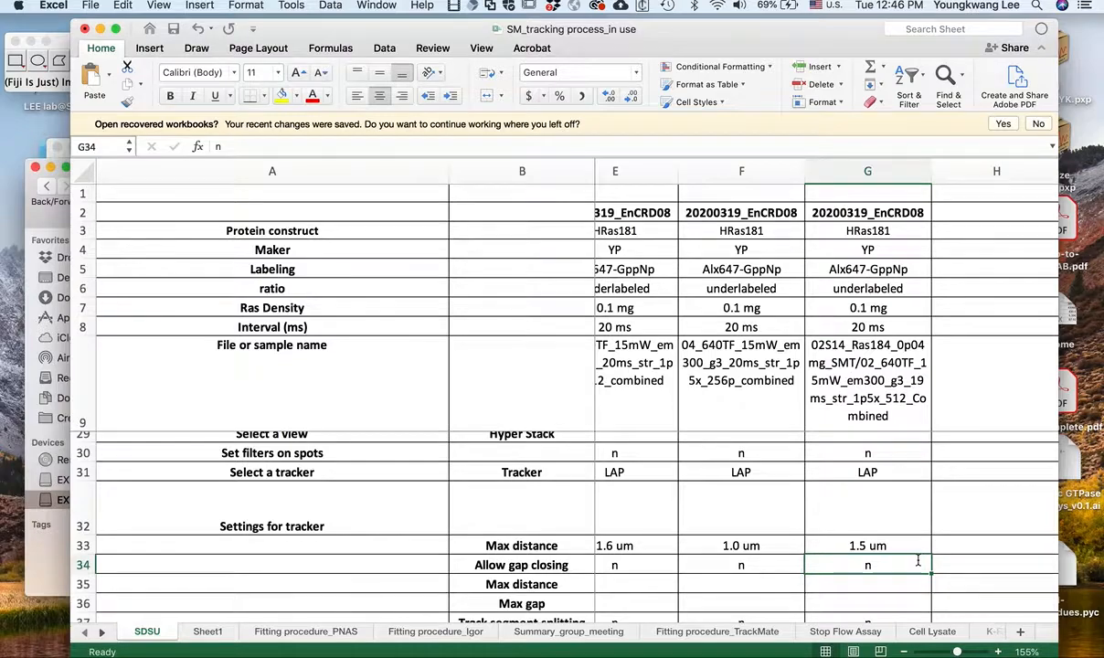
Check the track segment and track filter rows in column G, and switch to Fiji's 02_combined.tif image and TrackMate windows
scroll(917, 561, "down", 3)
scroll(902, 561, "down", 1)
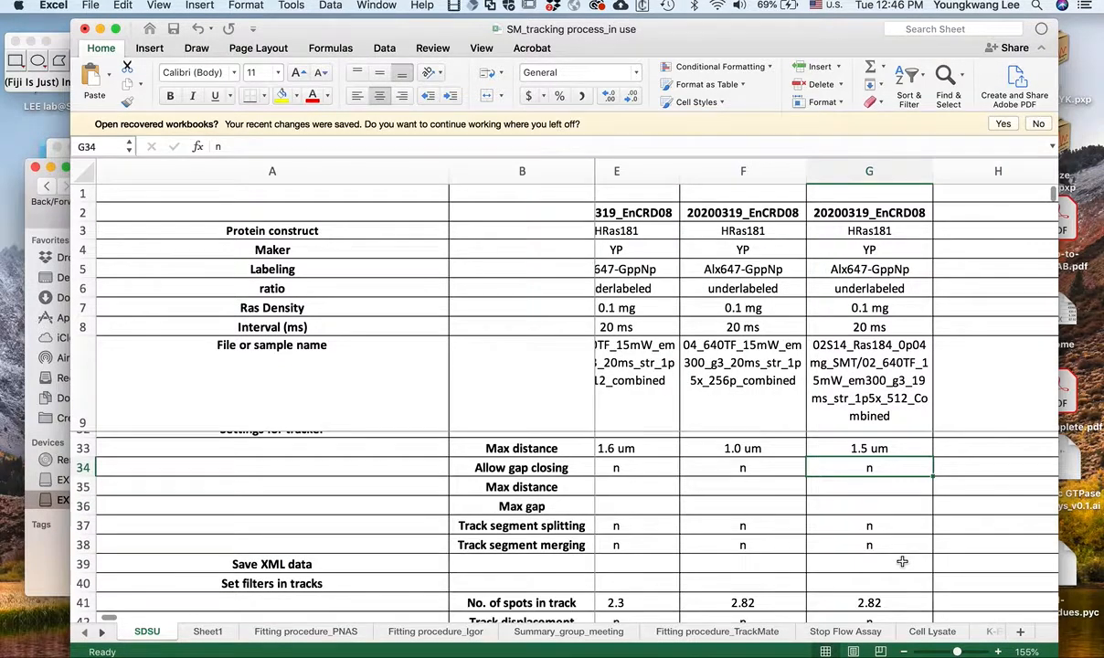
scroll(902, 561, "down", 1)
scroll(897, 557, "down", 2)
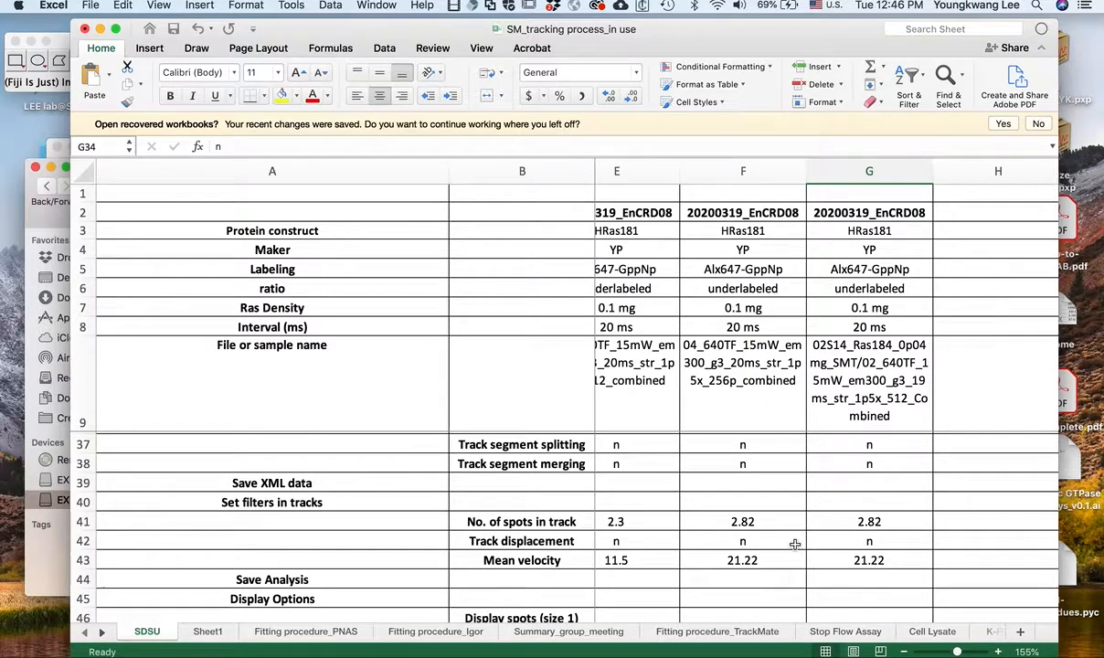
key("ctrl+Up")
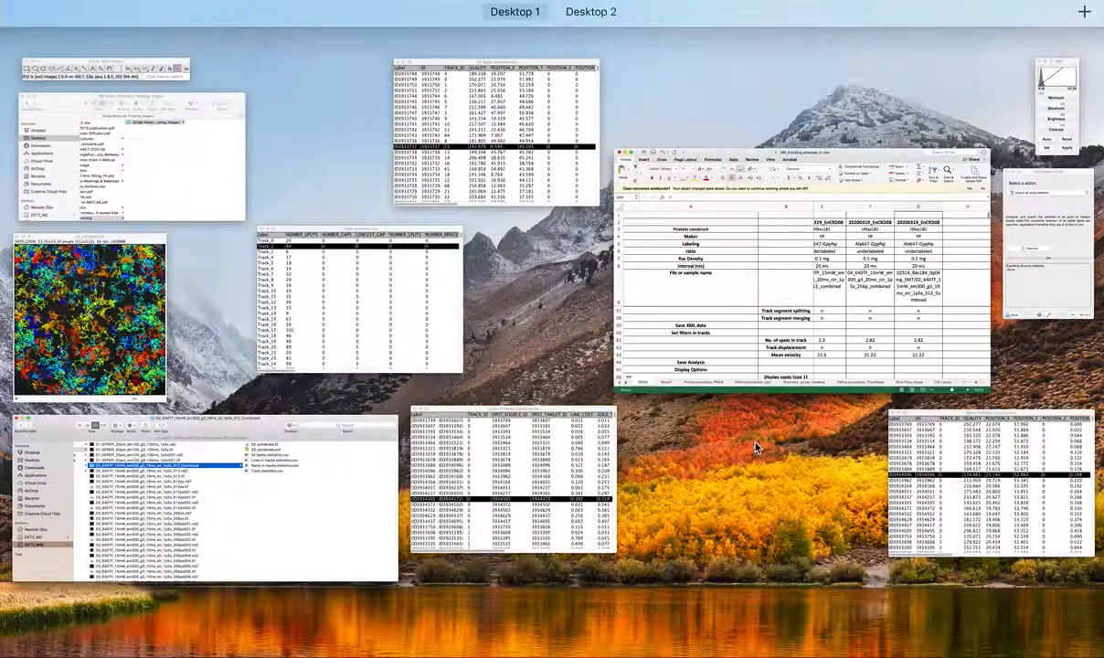
left_click(139, 358)
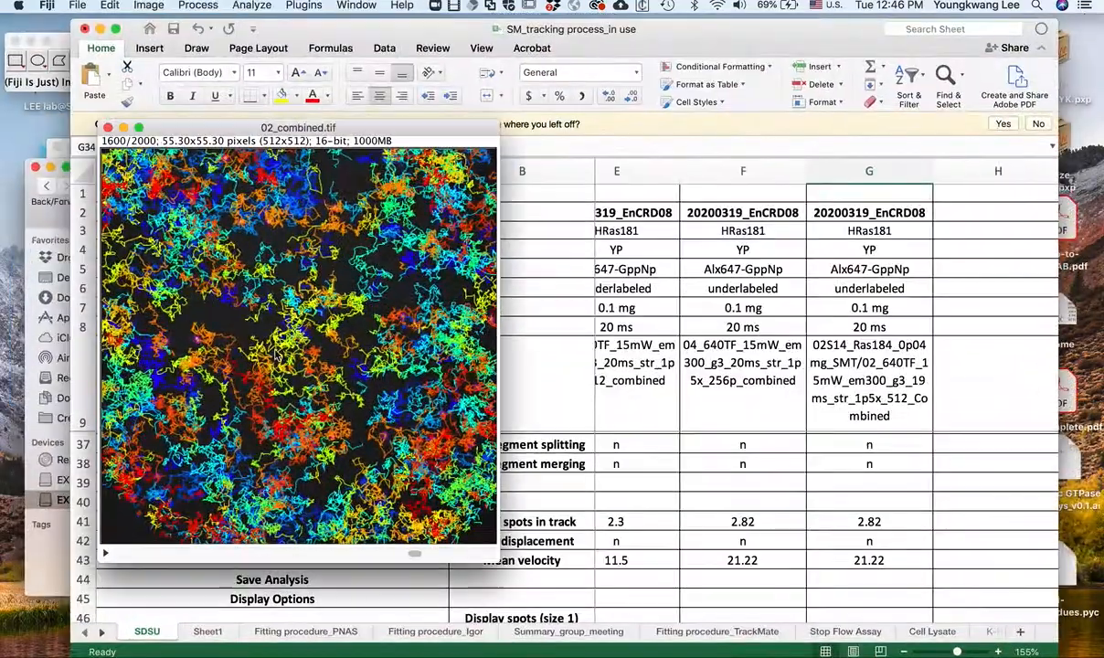
key("ctrl+Up")
left_click(1047, 242)
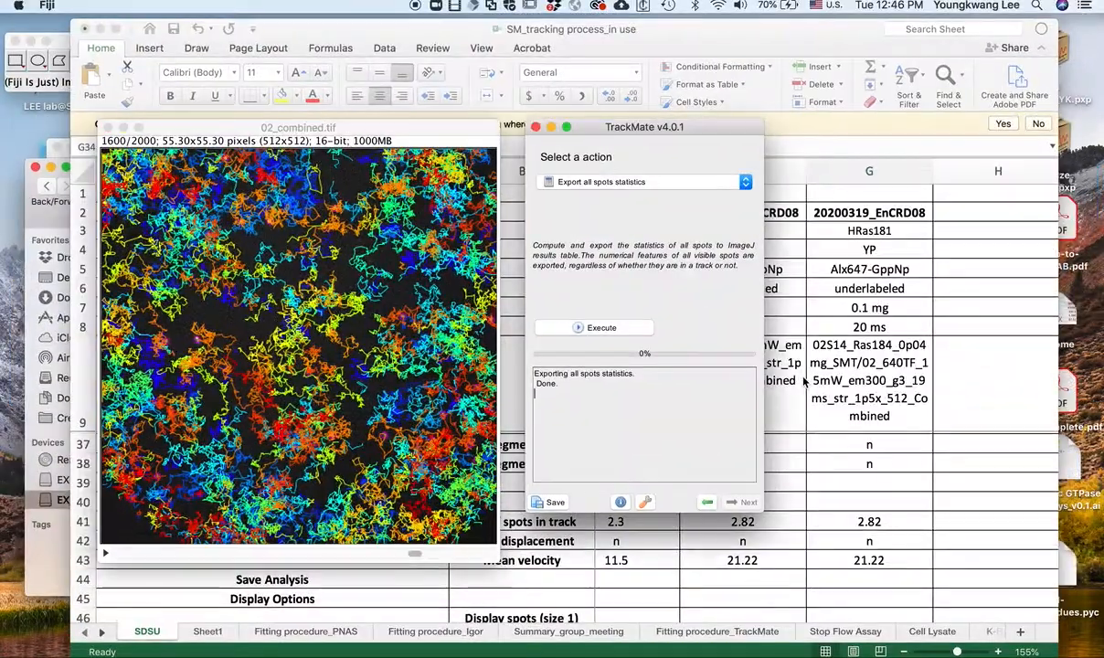
Go back through the TrackMate stages to the tracker selection and rerun the LAP Tracker with a max distance of 1.5
left_click(707, 501)
left_click(706, 503)
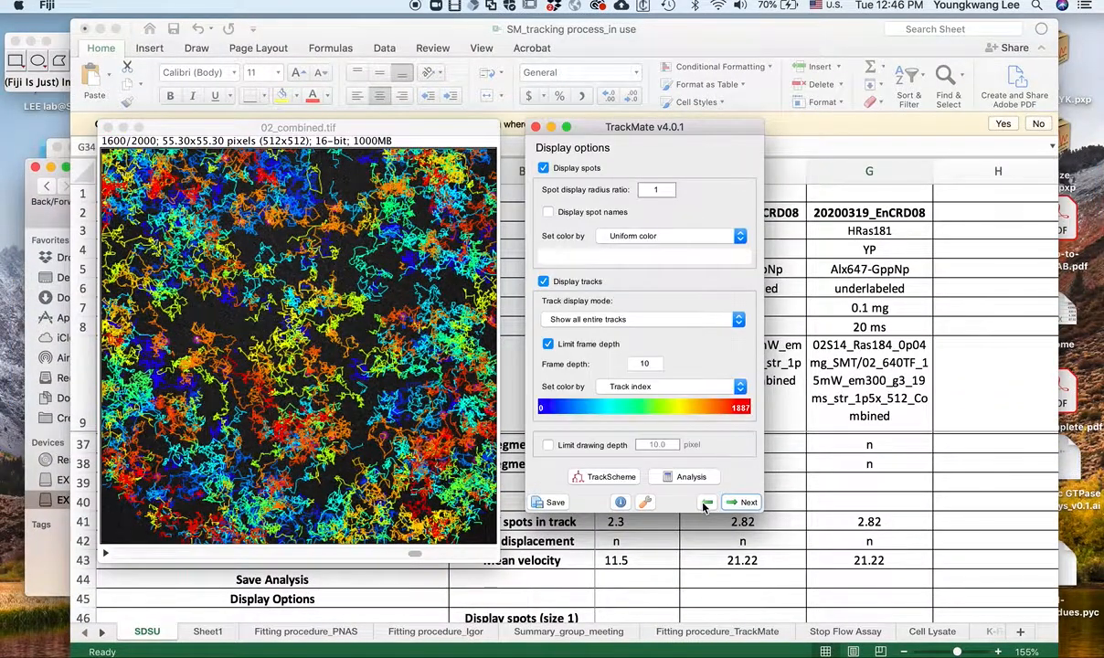
left_click(707, 504)
left_click(707, 504)
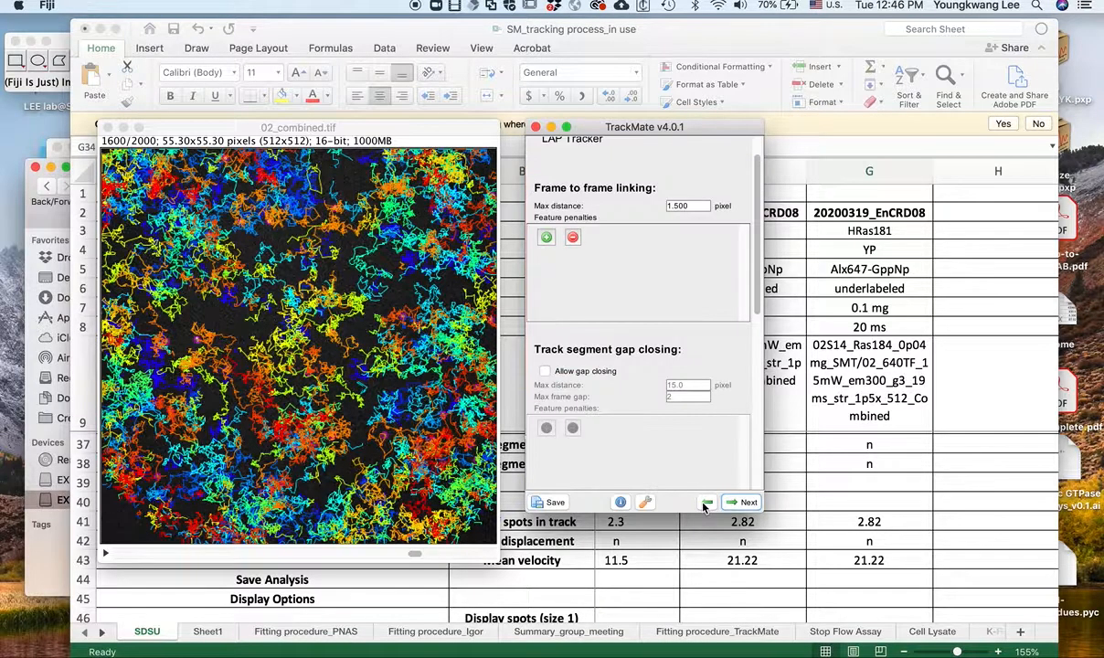
left_click(706, 504)
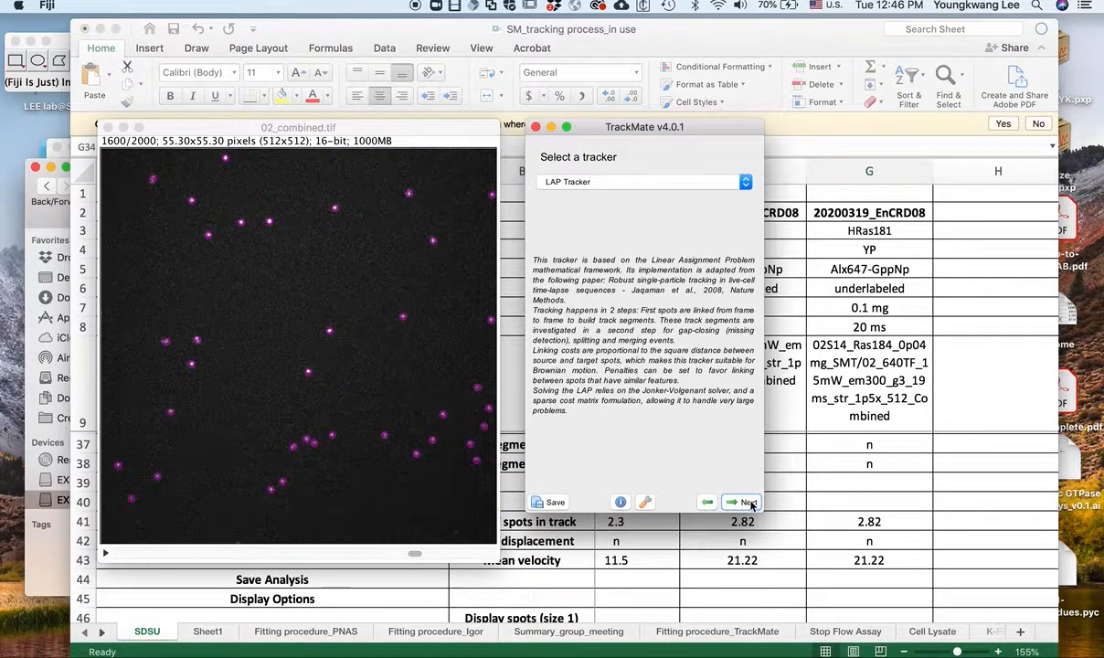
left_click(747, 502)
left_click(748, 502)
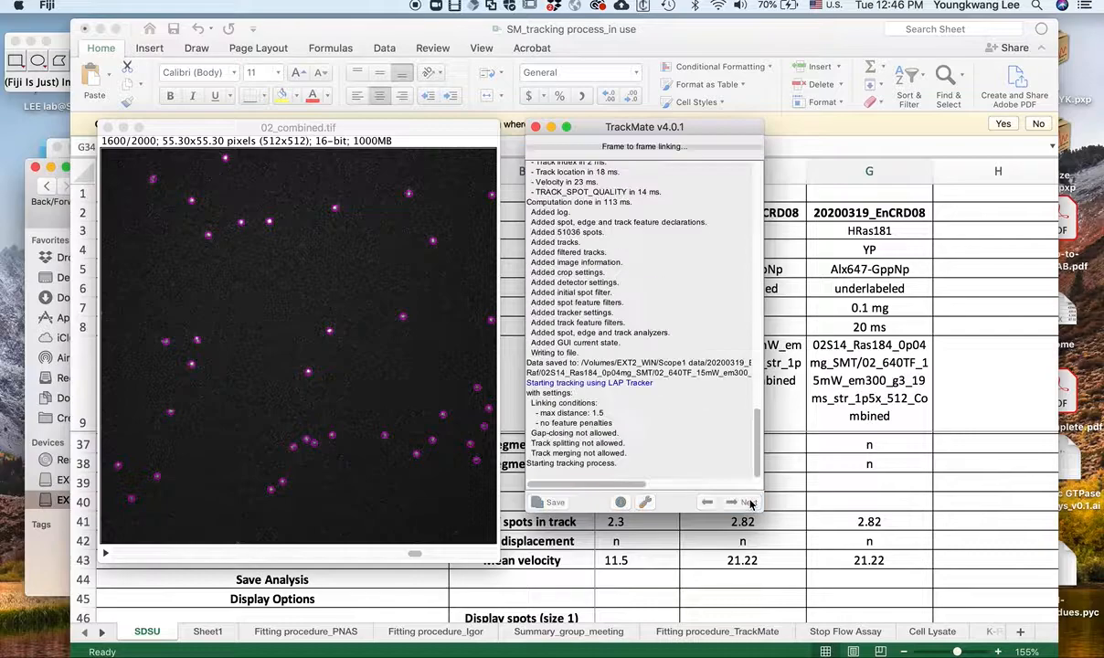
Review the TrackMate log of the tracking and filtering runs, and advance to the track filters stage
scroll(643, 397, "up", 5)
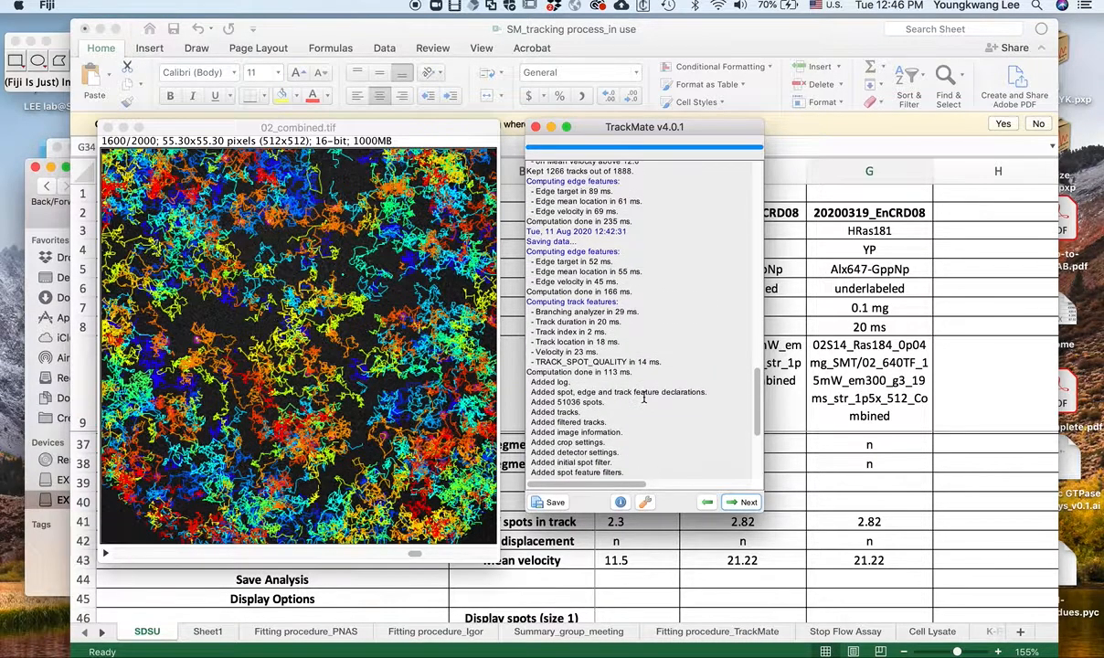
scroll(644, 396, "up", 5)
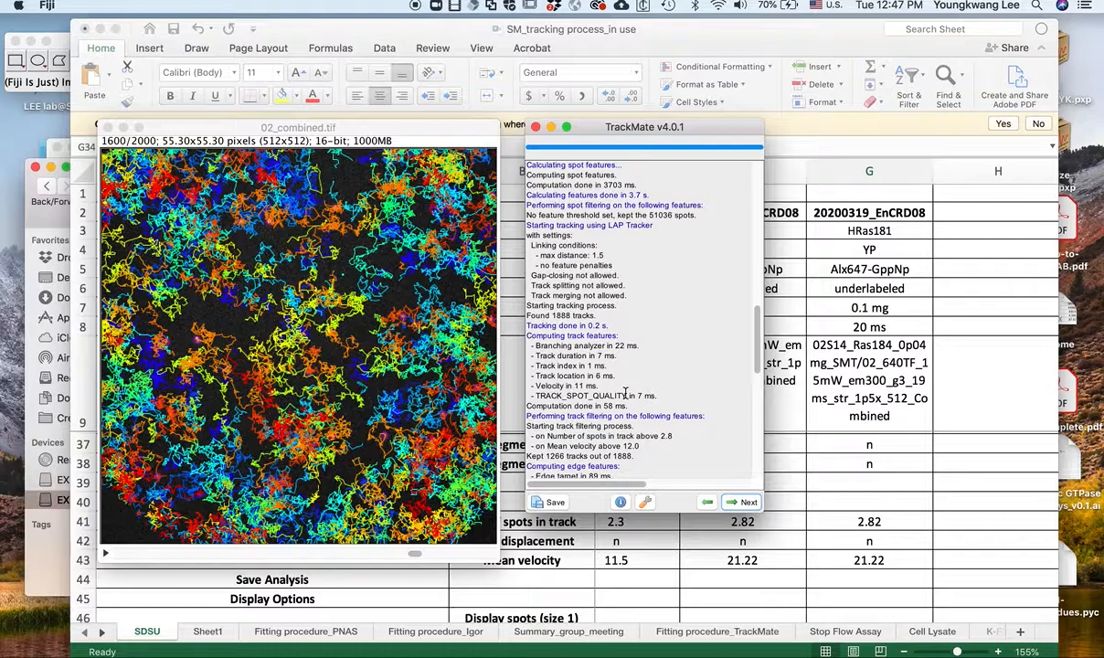
scroll(625, 395, "down", 5)
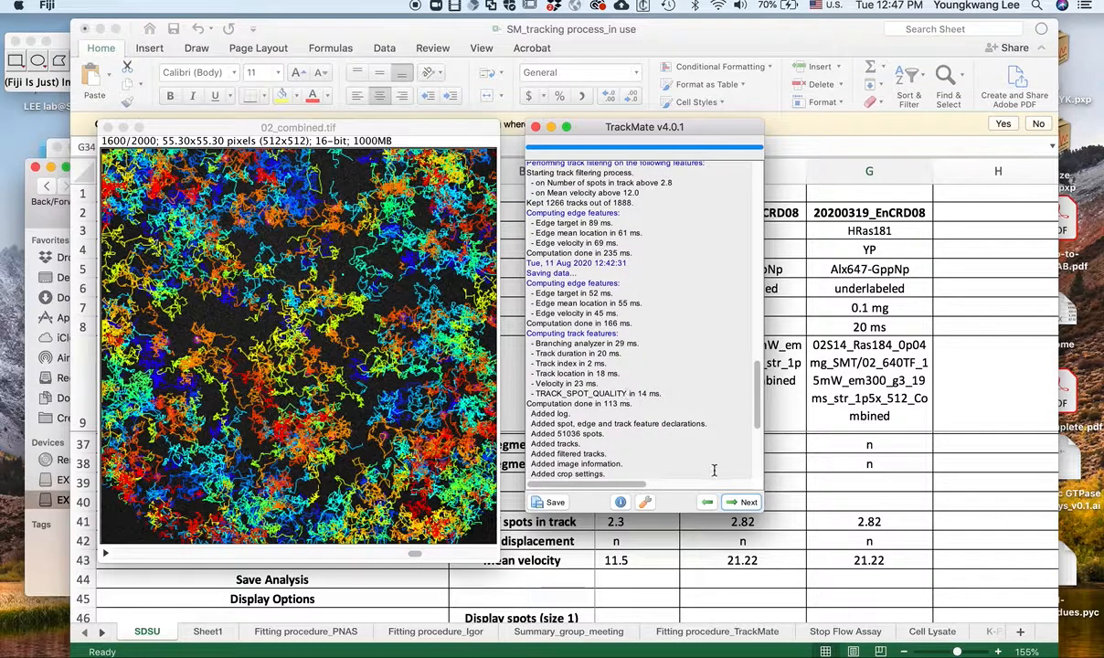
left_click(737, 501)
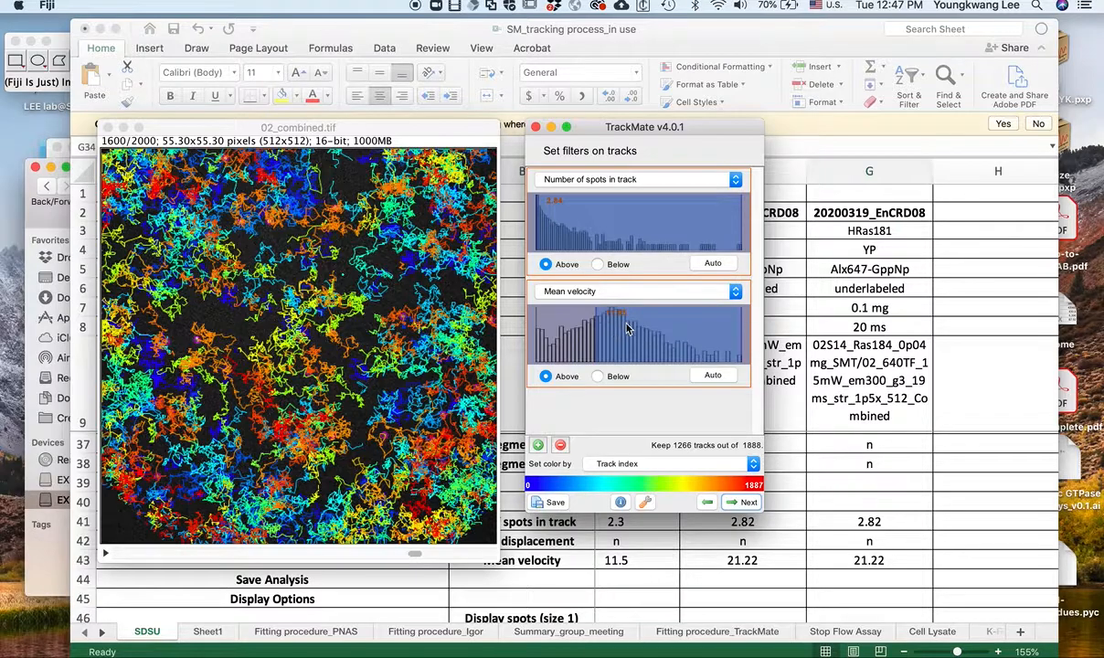
Switch to the Excel workbook and set the number of spots in track in G41 to 2.84
left_click(823, 396)
left_click(875, 525)
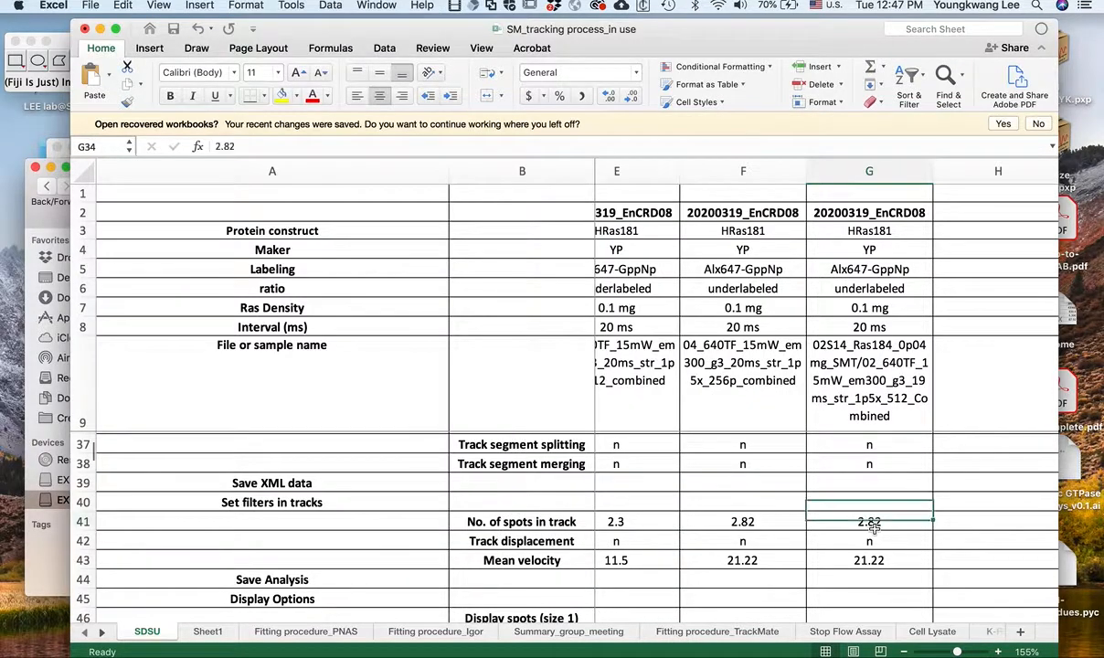
type("2.84")
key("Return")
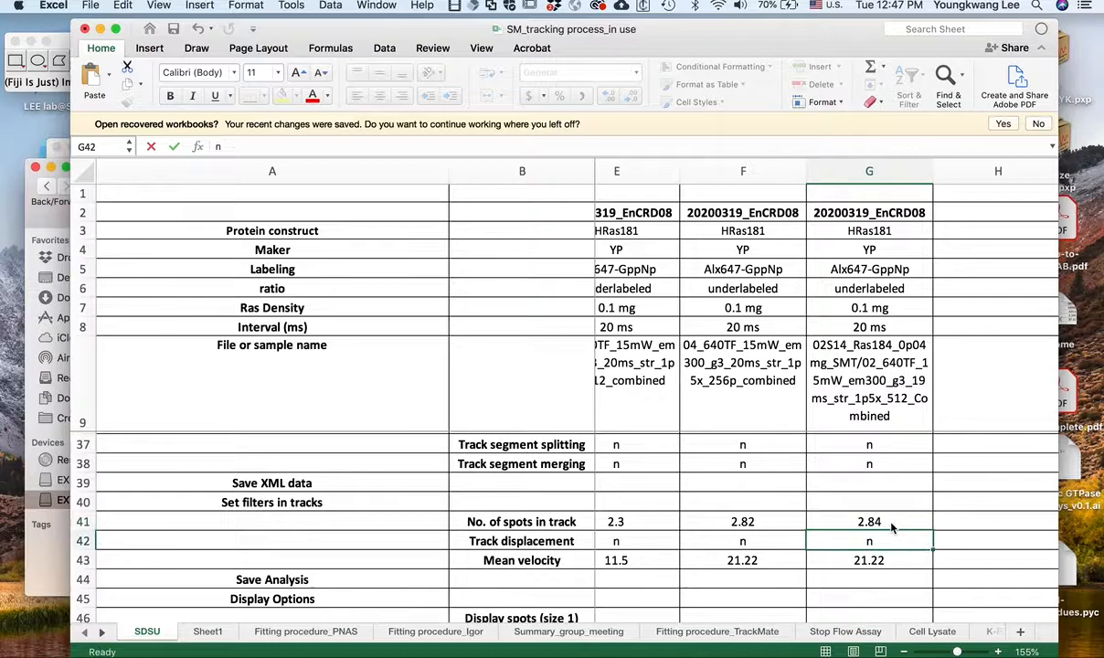
Set the mean velocity track filter in G43 to 11.95
double_click(881, 562)
key("BackSpace")
key("BackSpace")
key("BackSpace")
key("BackSpace")
key("BackSpace")
type("22")
key("BackSpace")
key("BackSpace")
type("11.95")
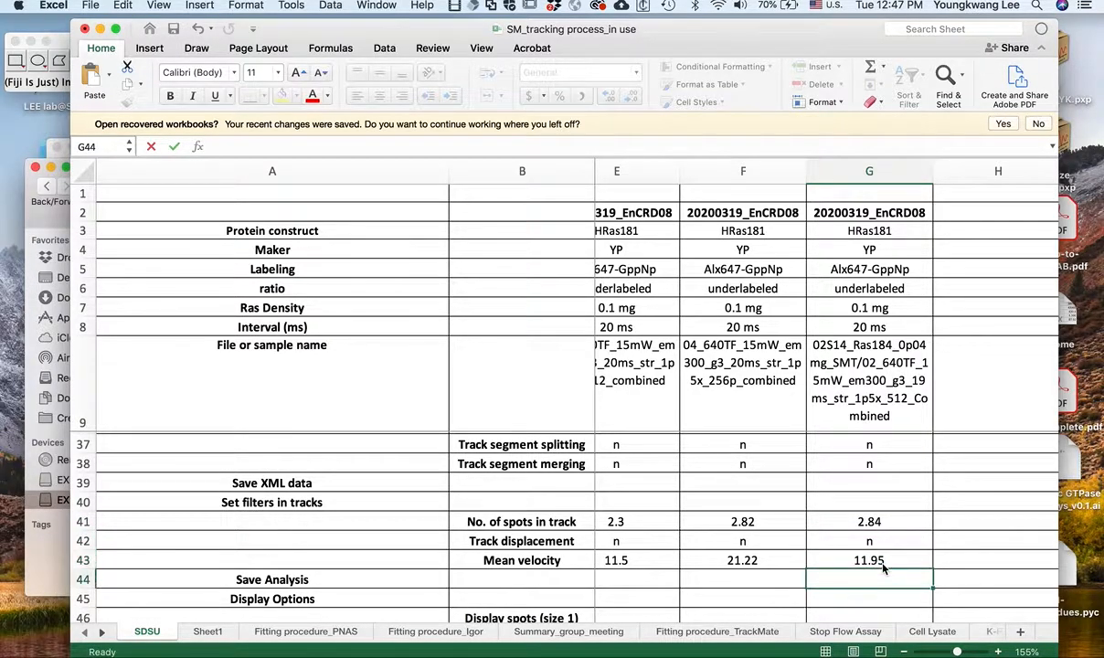
key("Return")
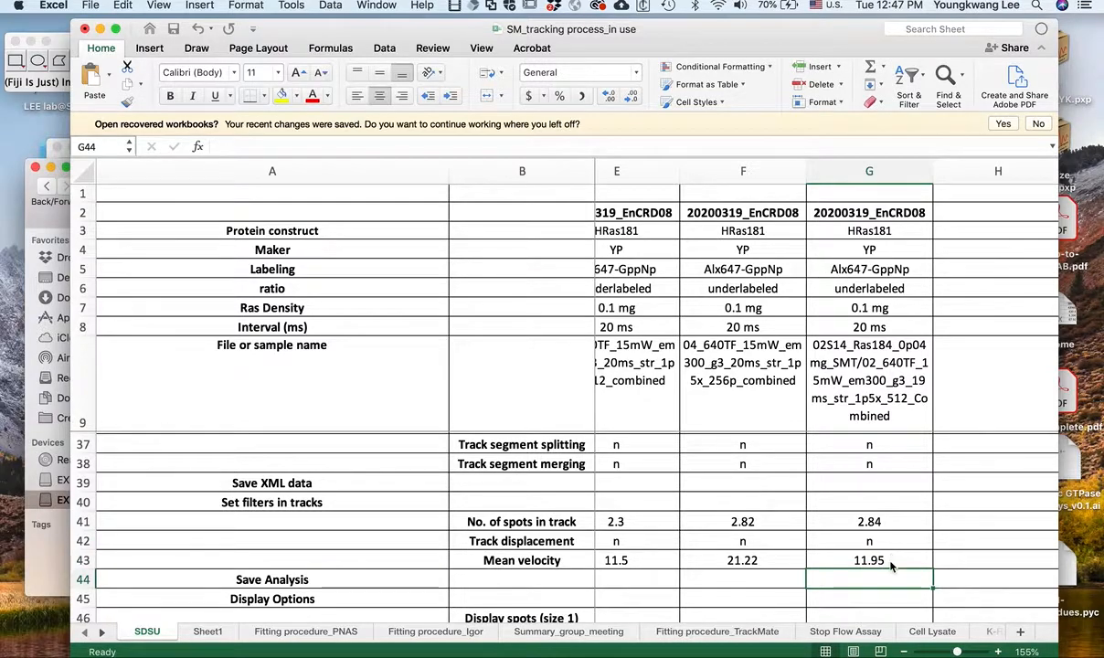
Check column G's tracker settings above the track filters and save the workbook
left_click(891, 564)
scroll(890, 564, "down", 3)
scroll(889, 560, "up", 6)
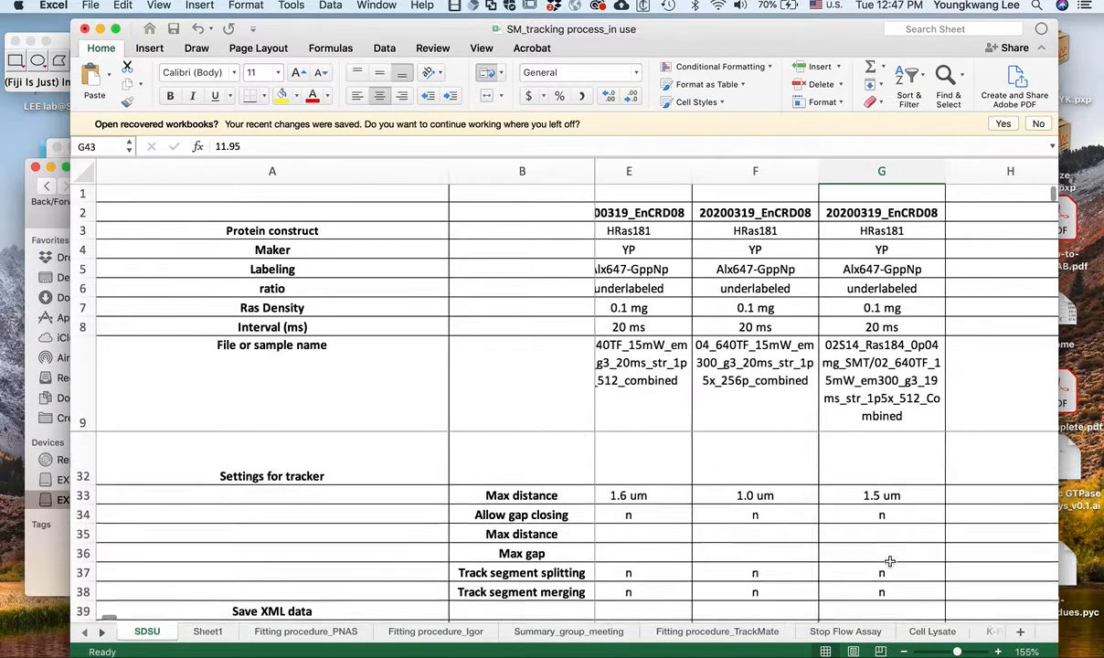
scroll(889, 560, "up", 2)
left_click(889, 561)
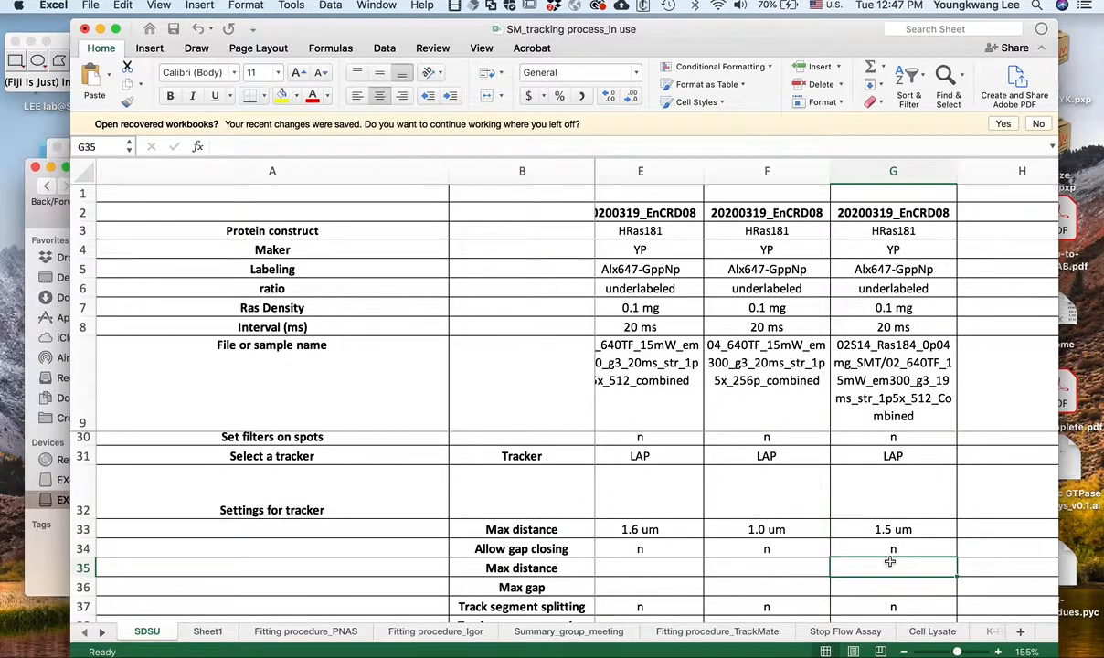
key("super+s")
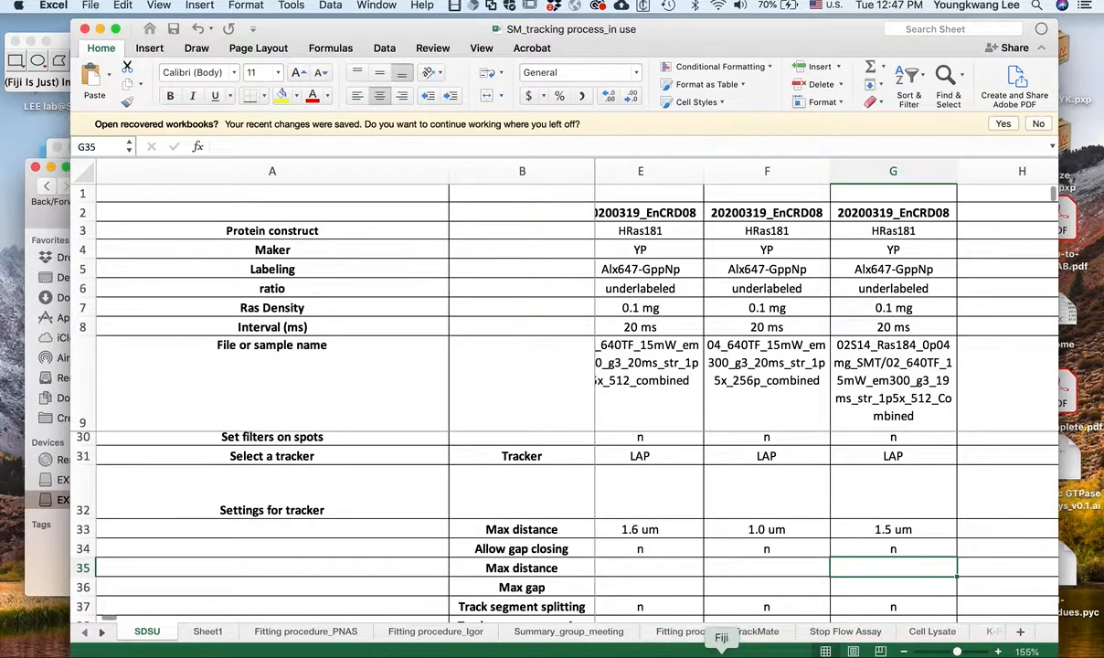
Switch to Fiji, place the TrackMate window beside the 02_combined.tif image, and make the image the active window
left_click(721, 651)
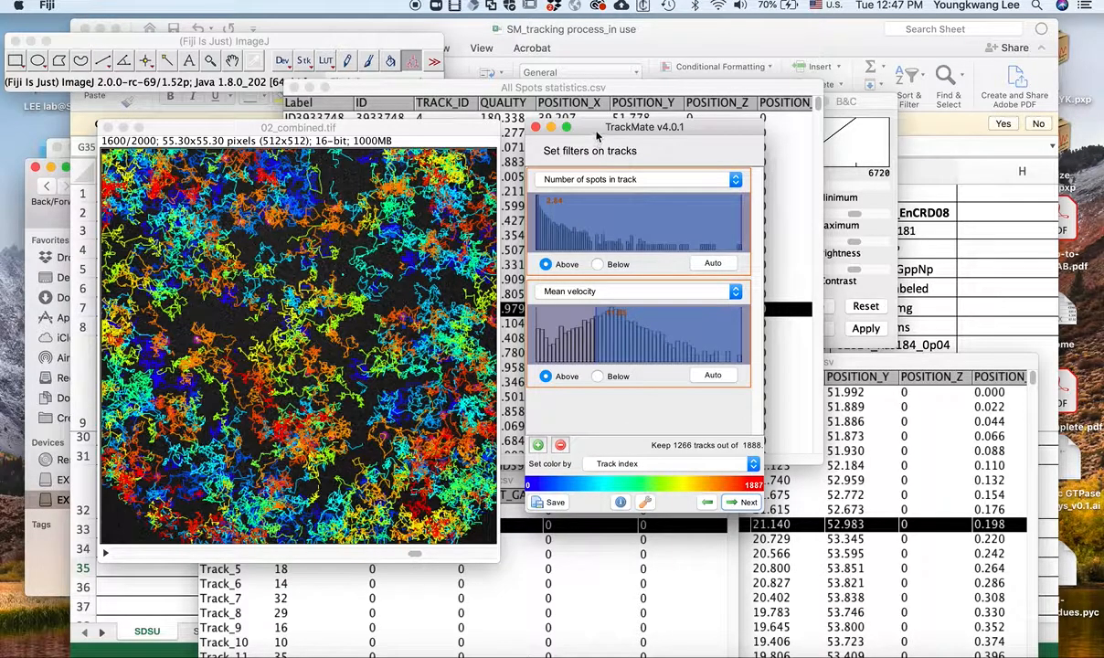
left_click_drag(597, 135, 575, 138)
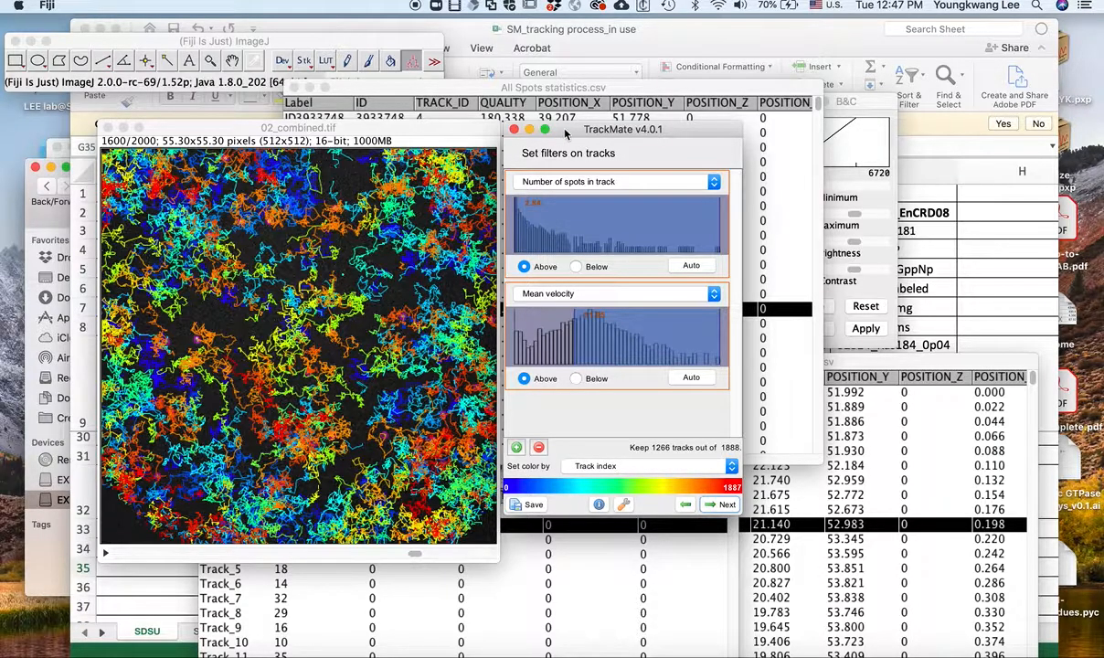
left_click_drag(565, 134, 573, 134)
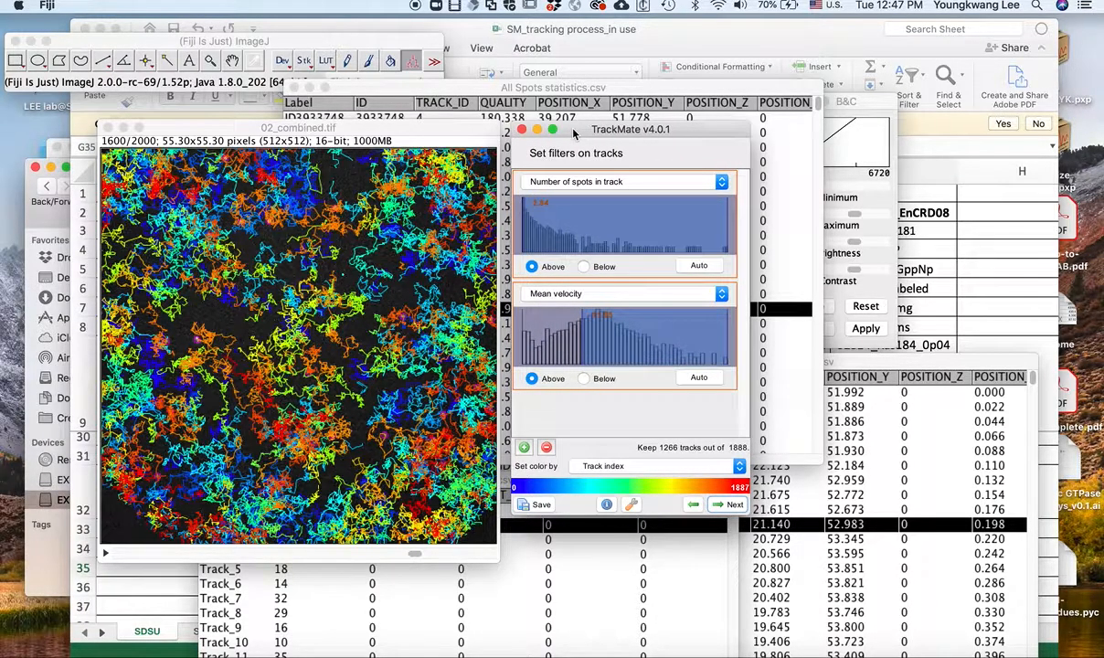
left_click(229, 170)
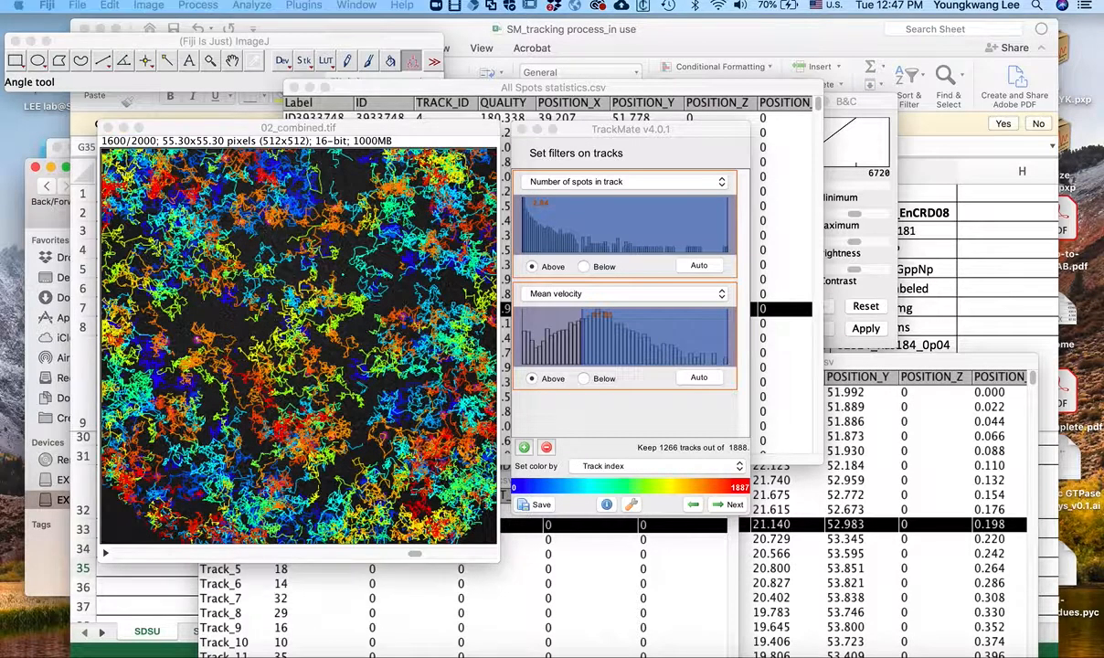
left_click(296, 318)
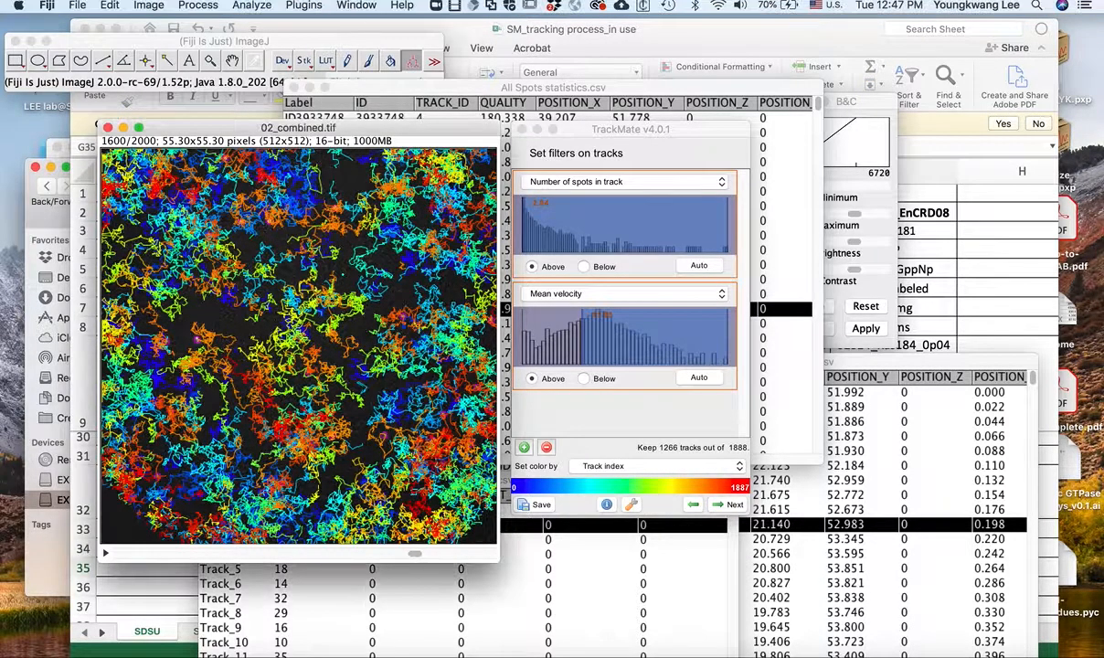